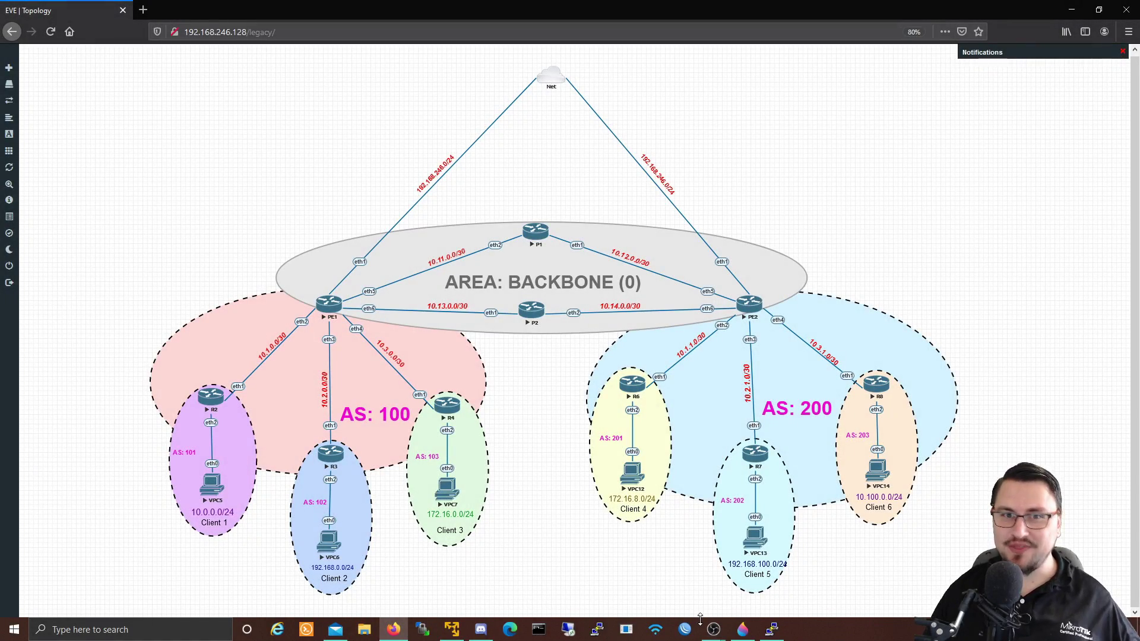
- Start WinBox, join RoMON, and log in to neighbor router R8
click(686, 629)
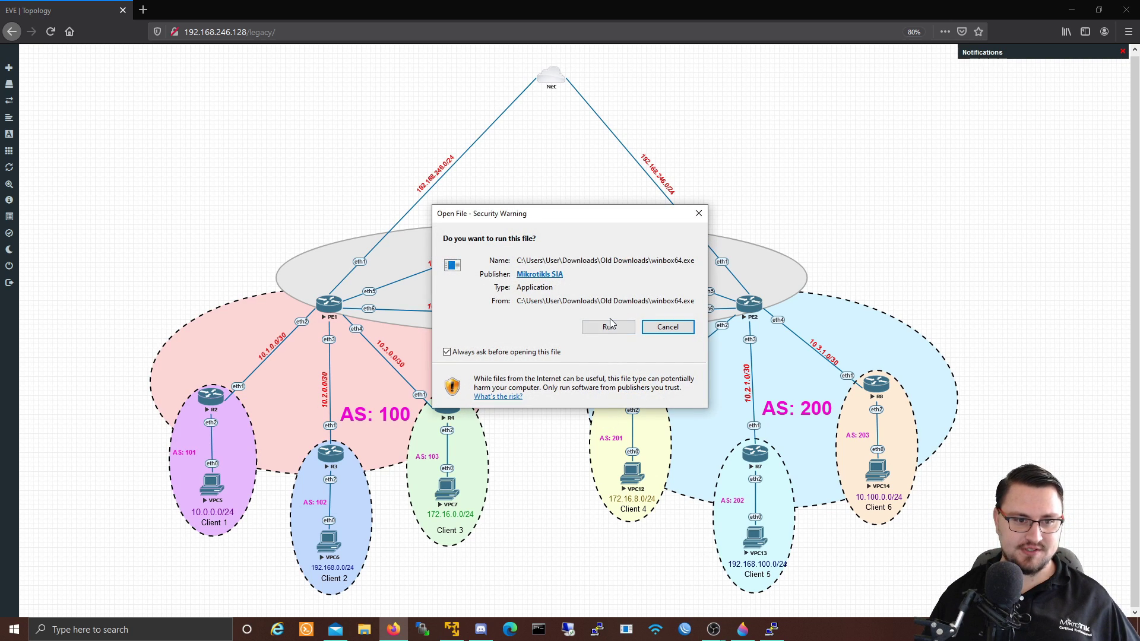
click(610, 326)
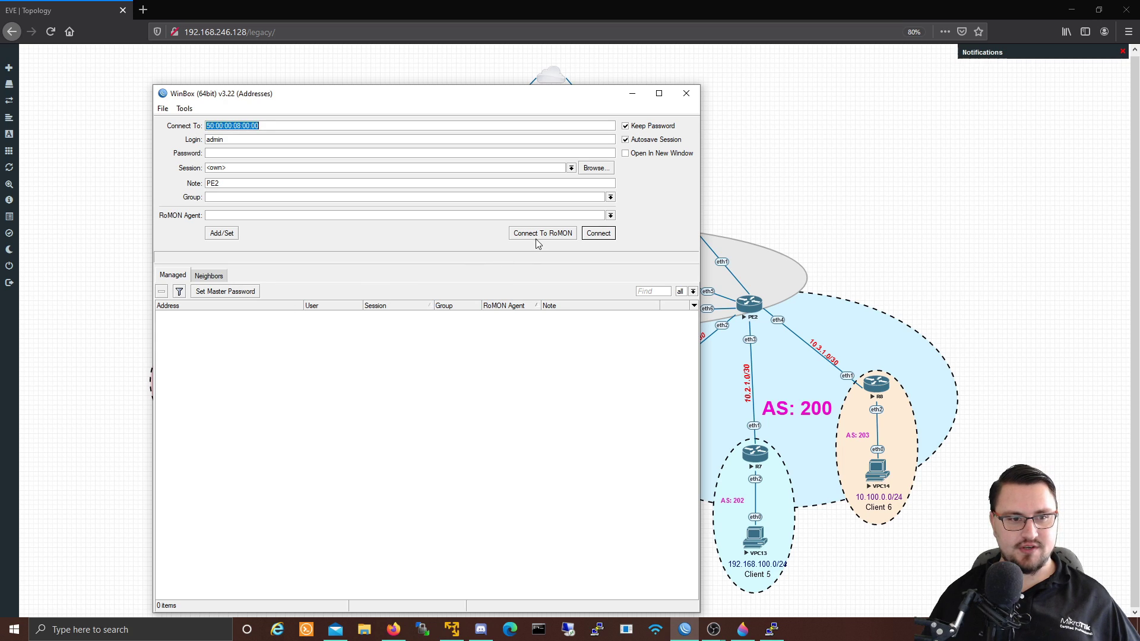
click(537, 236)
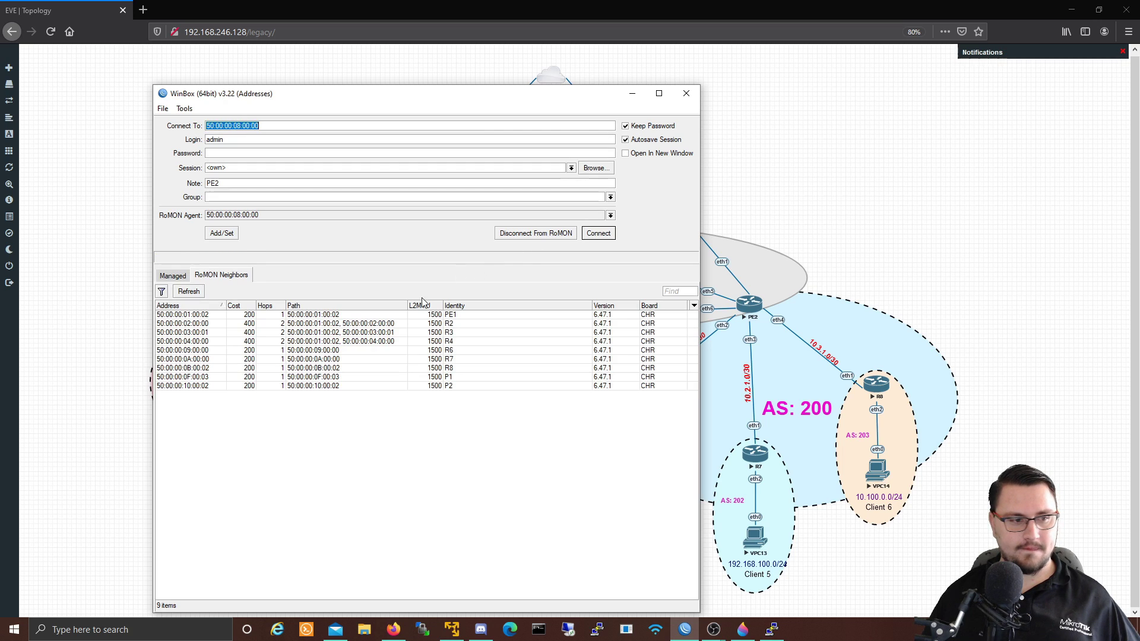
click(446, 368)
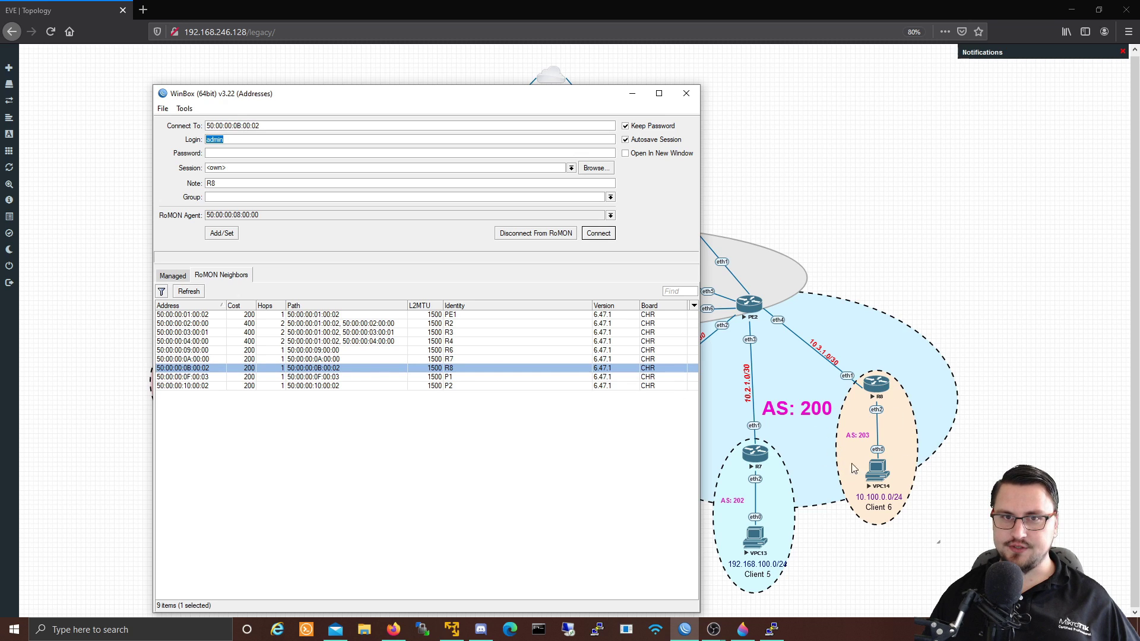
click(594, 237)
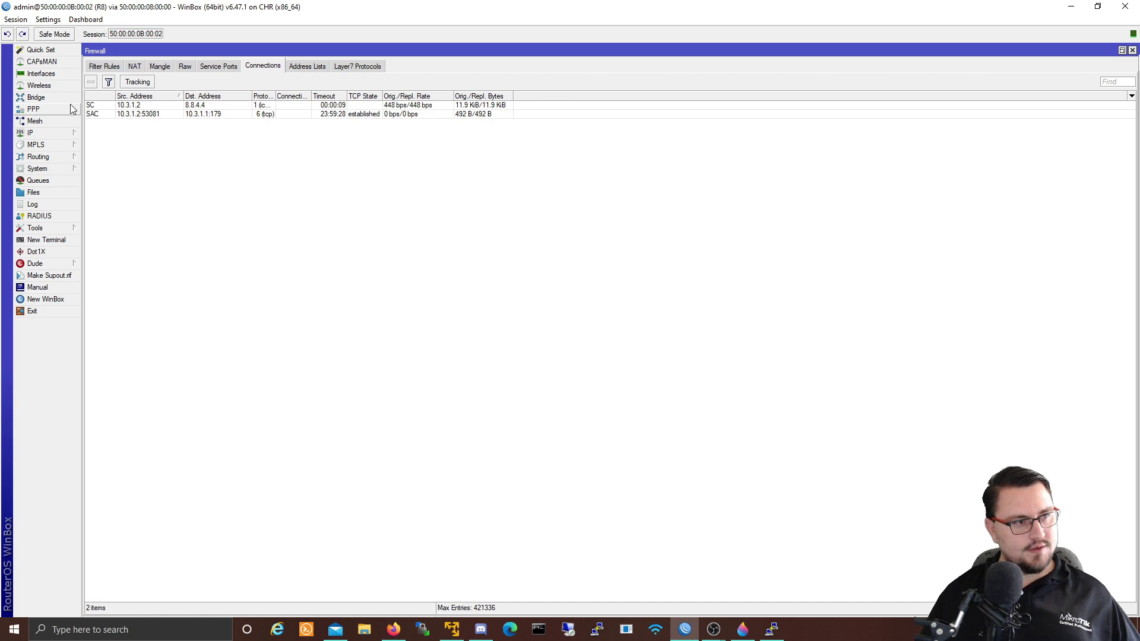
- Close all session windows and reopen IP > Firewall on R8
click(16, 20)
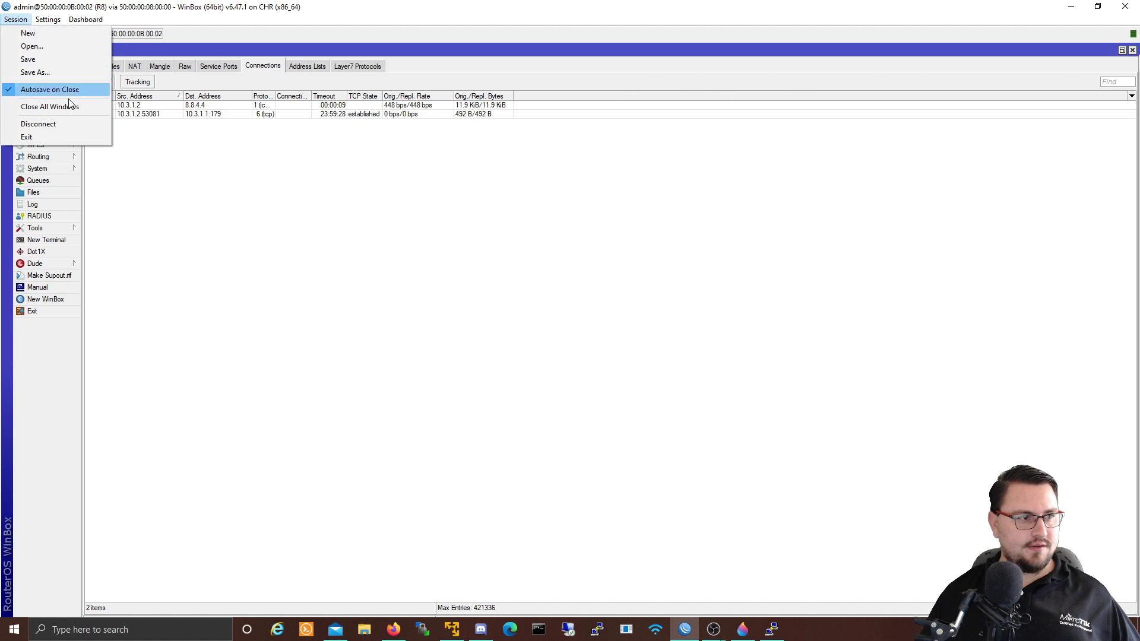
click(62, 107)
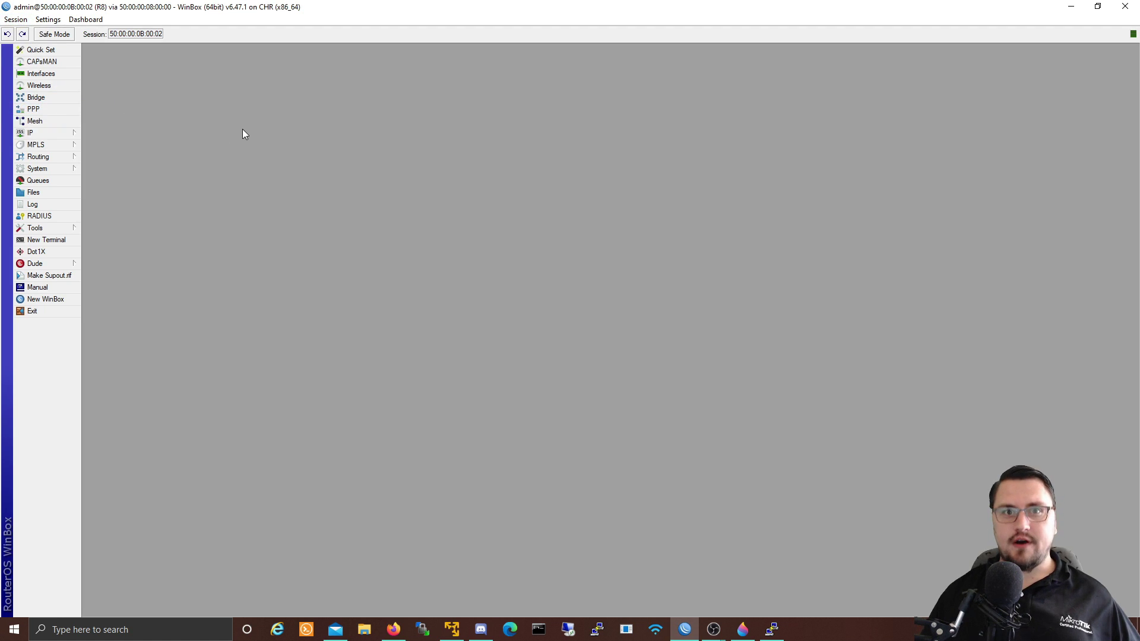
click(55, 137)
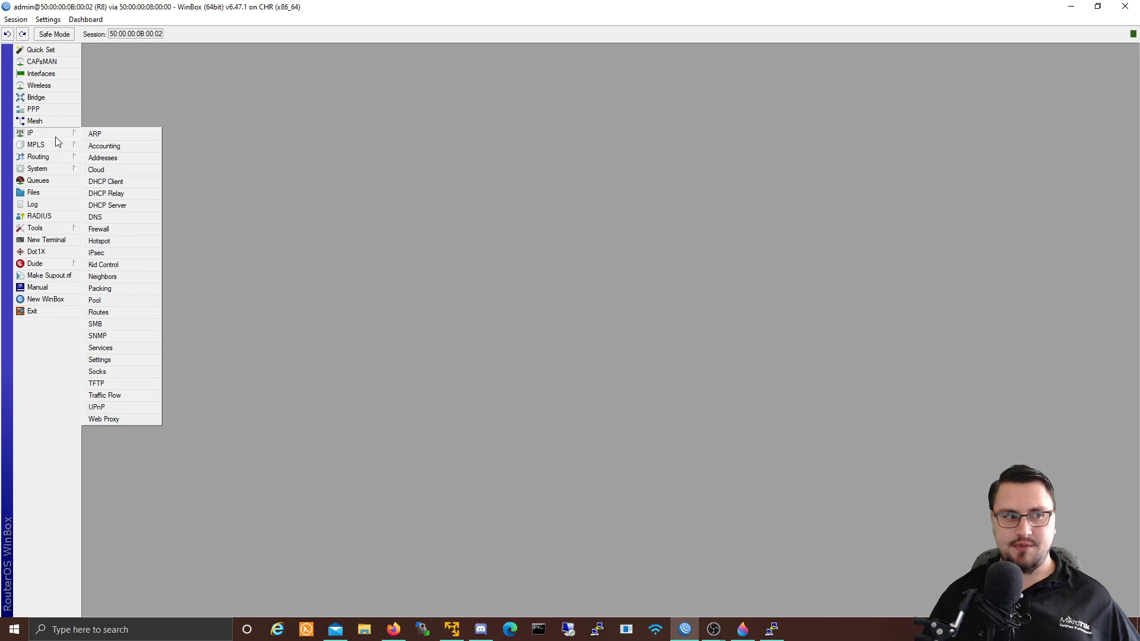
click(119, 231)
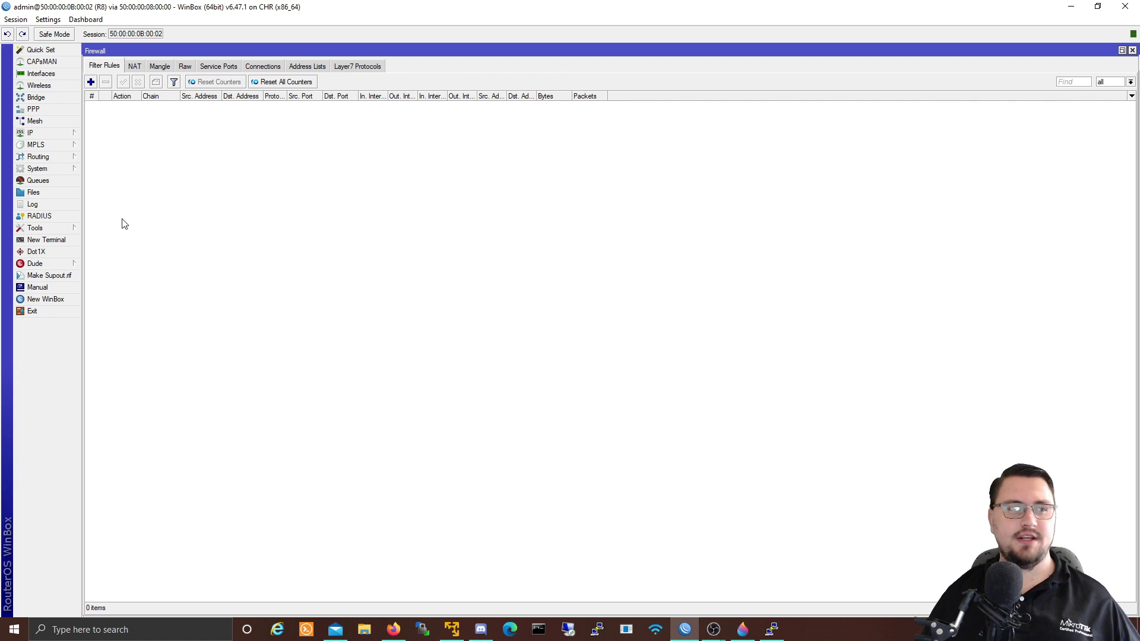
click(126, 66)
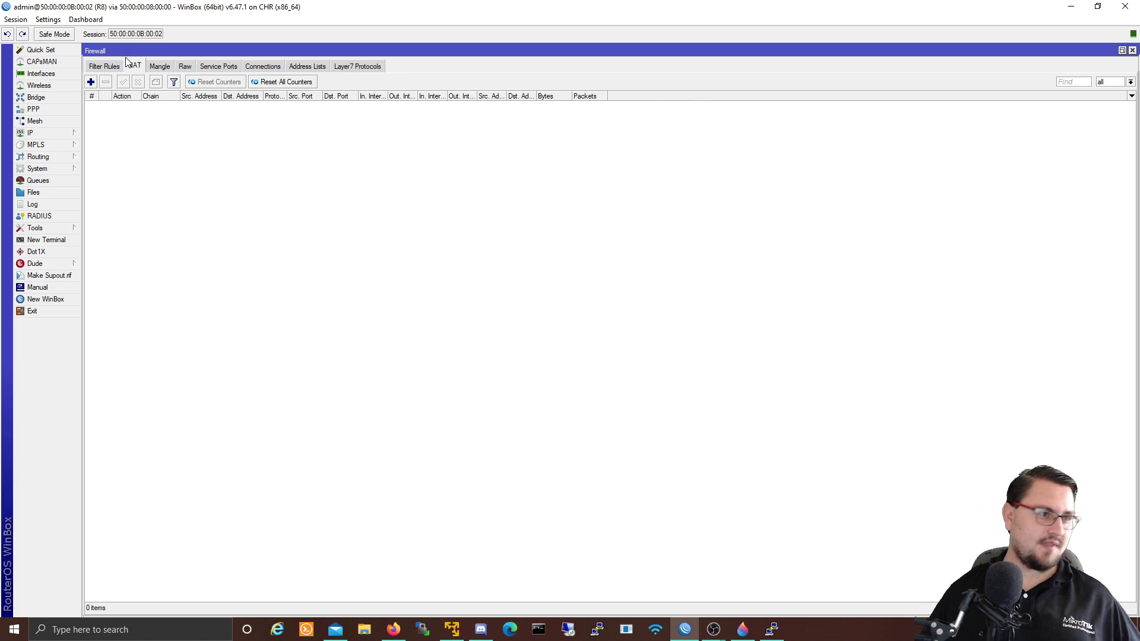
click(115, 69)
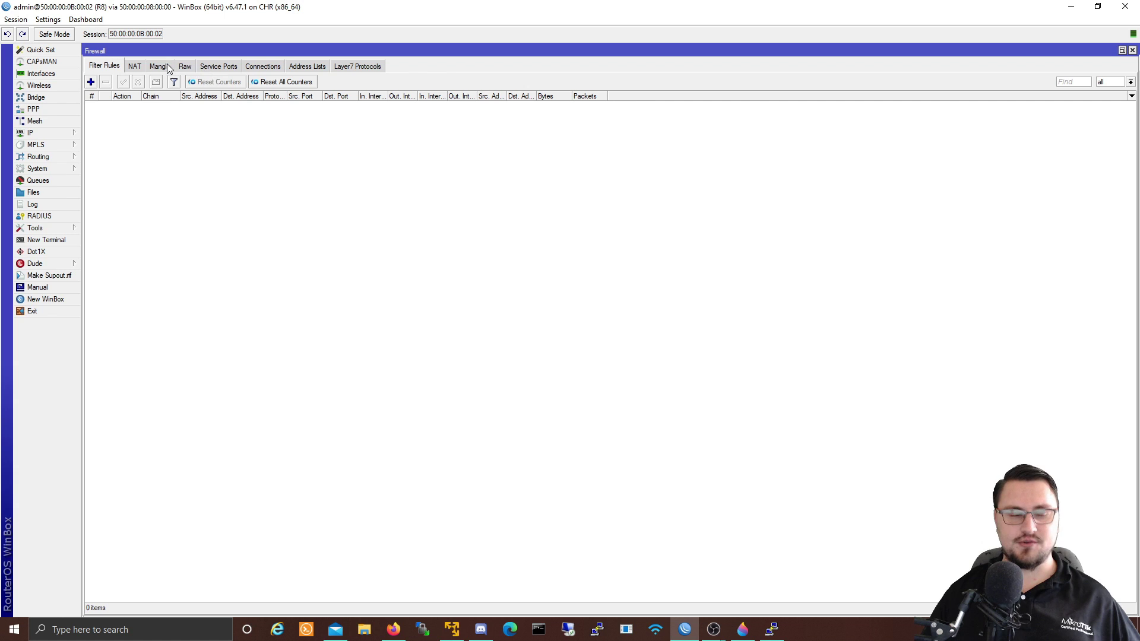
- Show R8's tracked connections, including the TCP session 10.3.1.2 to 10.3.1.1:179
click(263, 68)
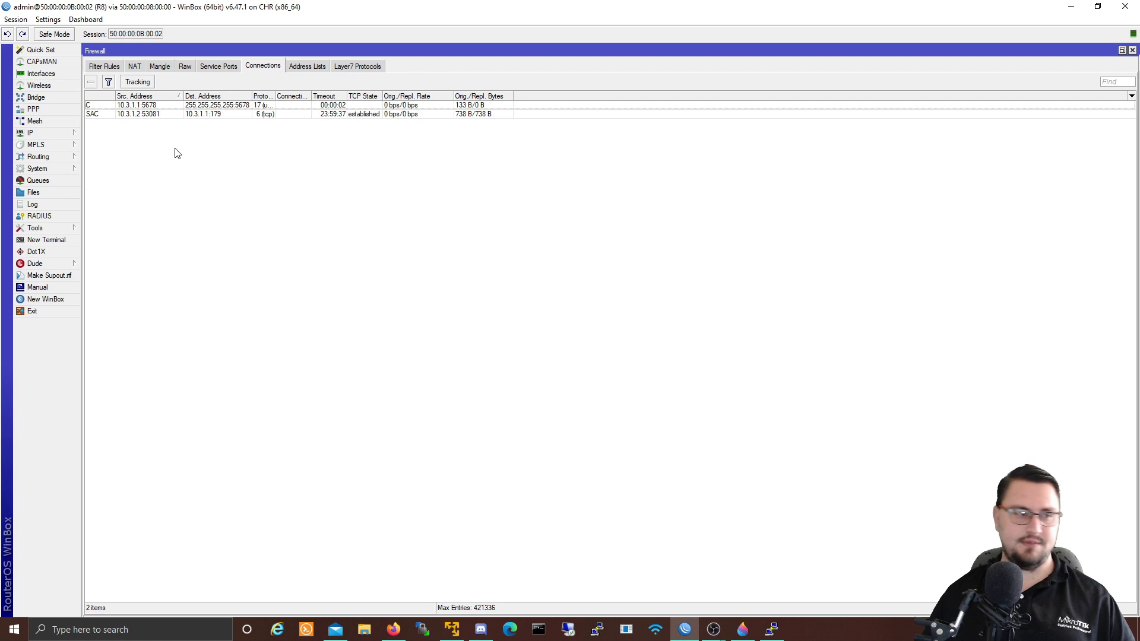
- Open Connection Tracking settings and set Enabled to yes after briefly choosing auto
click(145, 86)
click(595, 227)
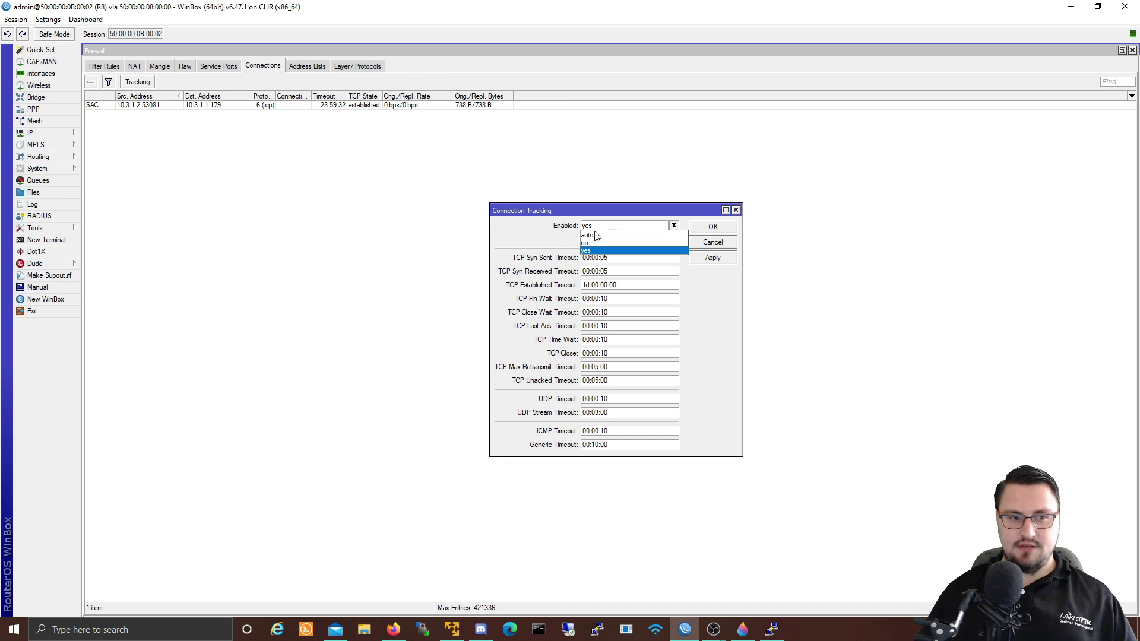
click(589, 235)
click(587, 221)
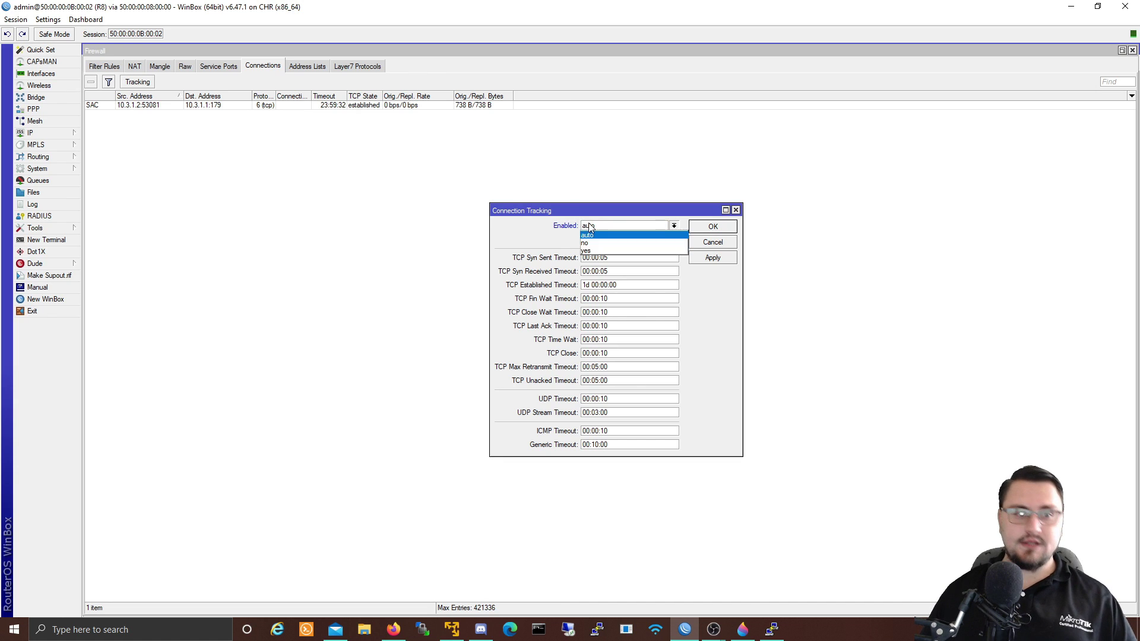
click(590, 247)
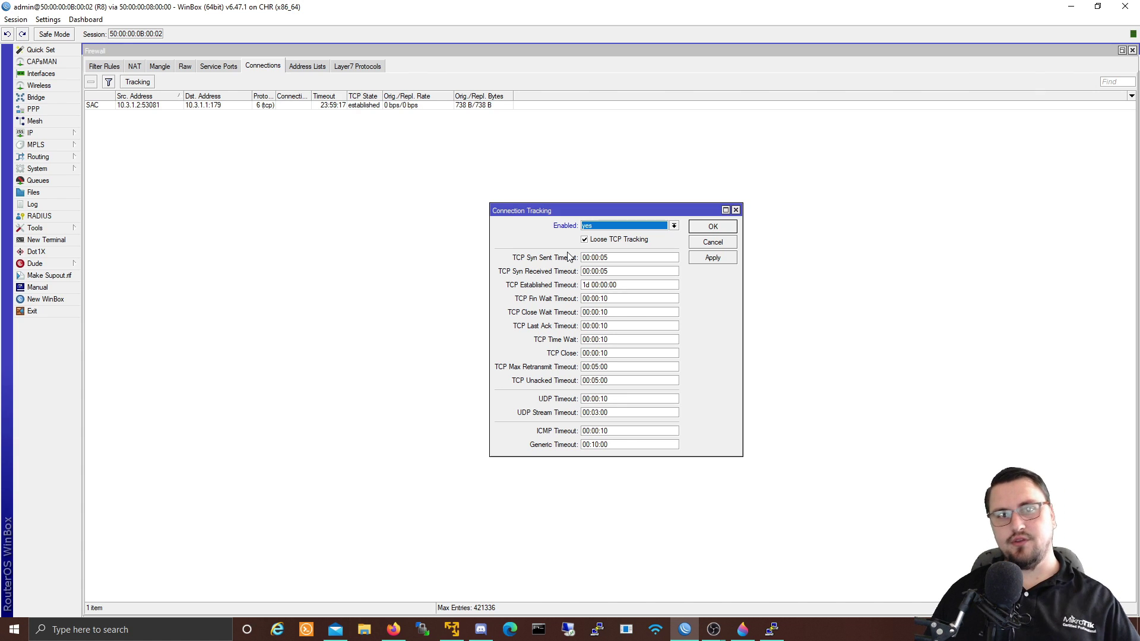
- Toggle Enabled to no and back to yes, then apply and close Connection Tracking
click(599, 226)
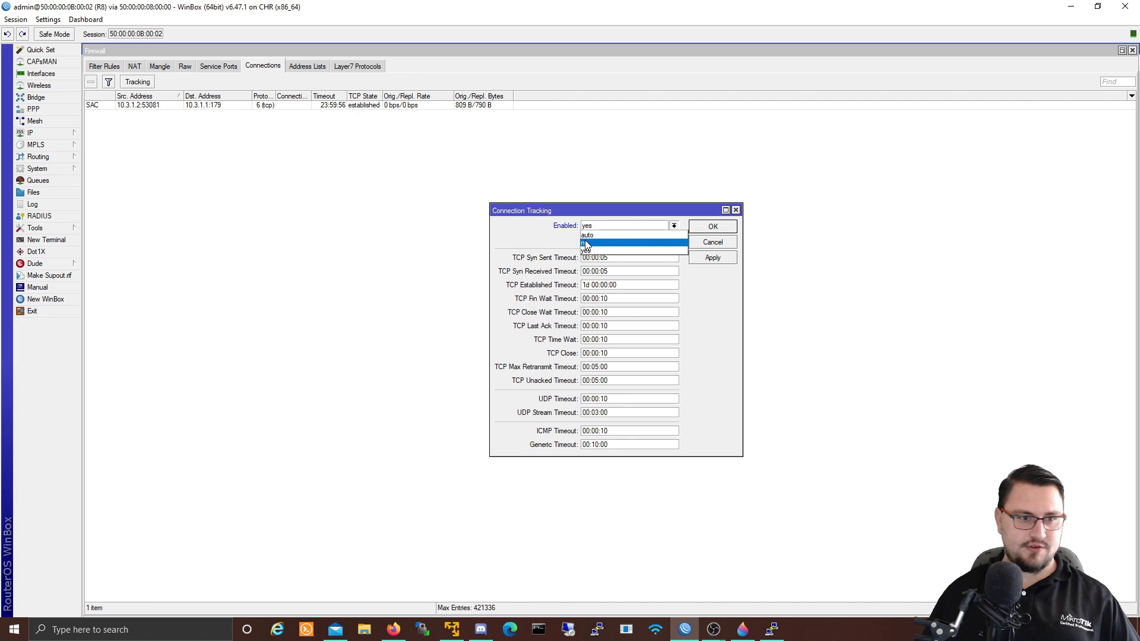
click(585, 244)
click(593, 227)
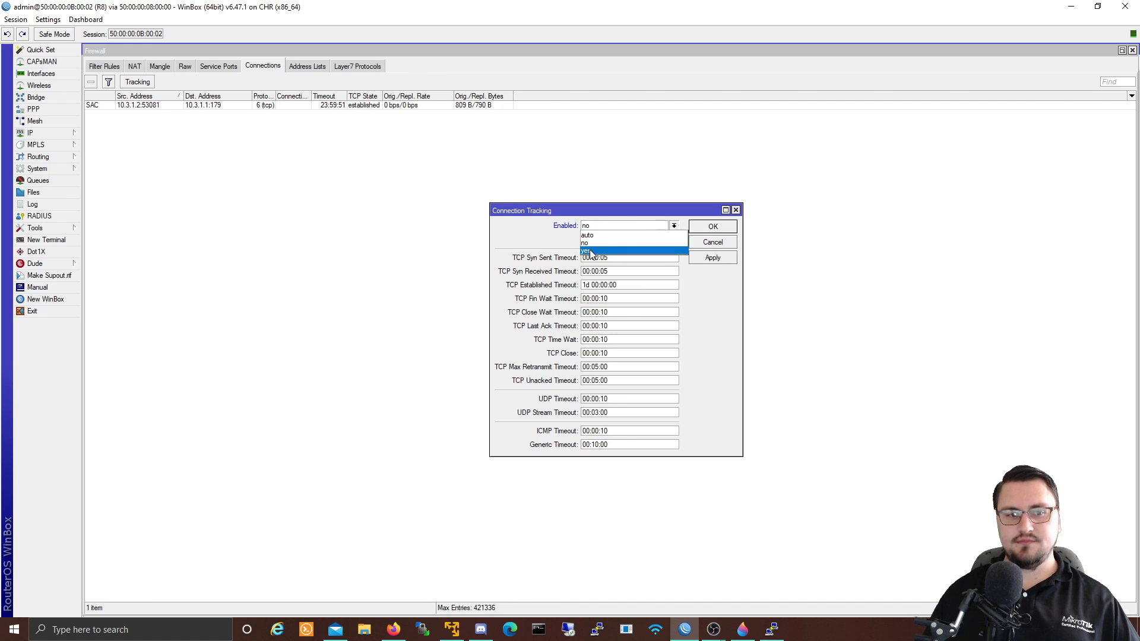
click(591, 251)
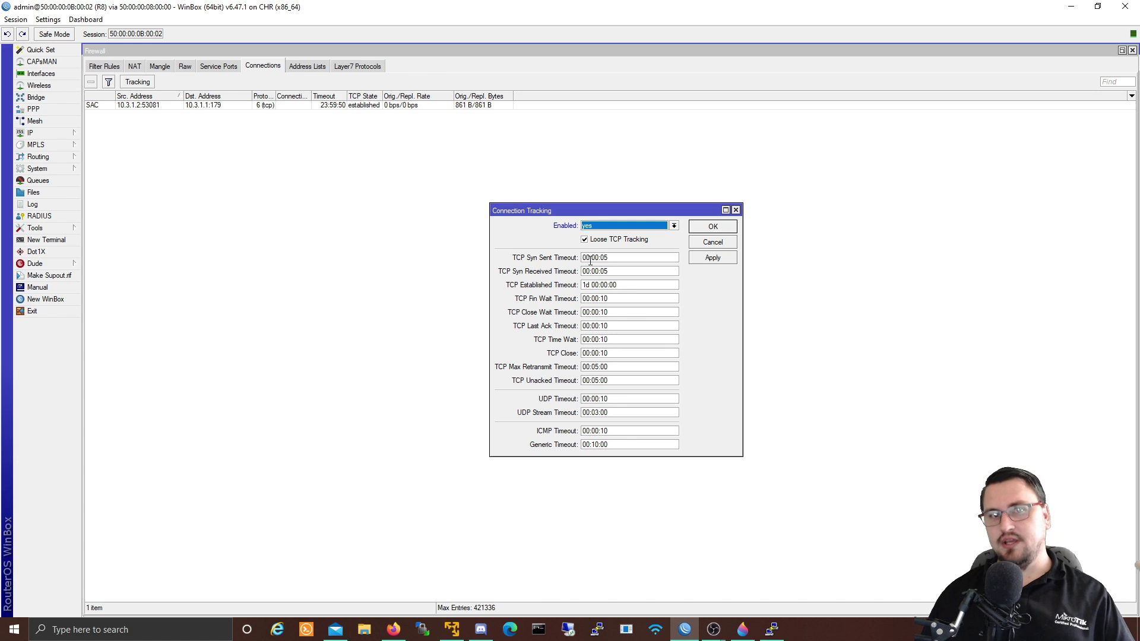
click(625, 226)
click(603, 251)
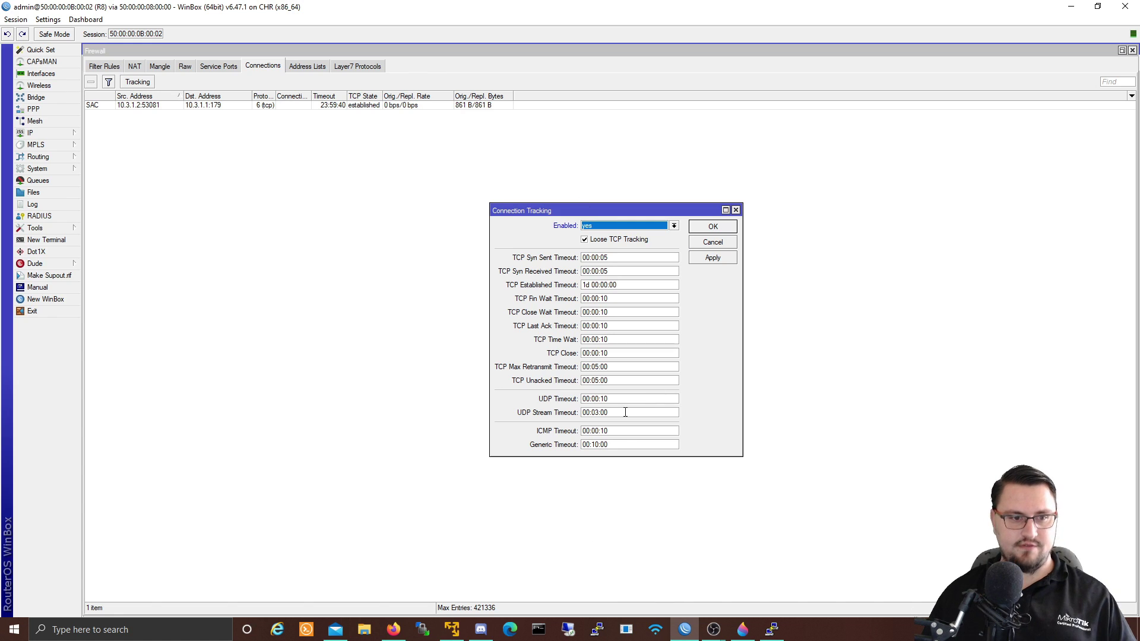
click(715, 257)
click(712, 226)
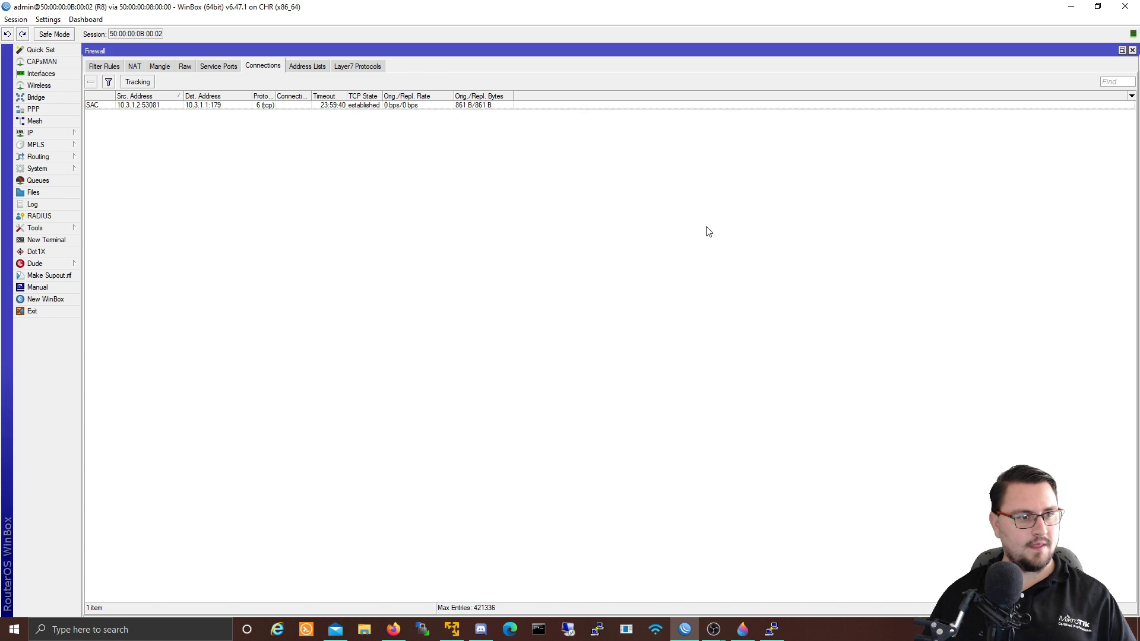
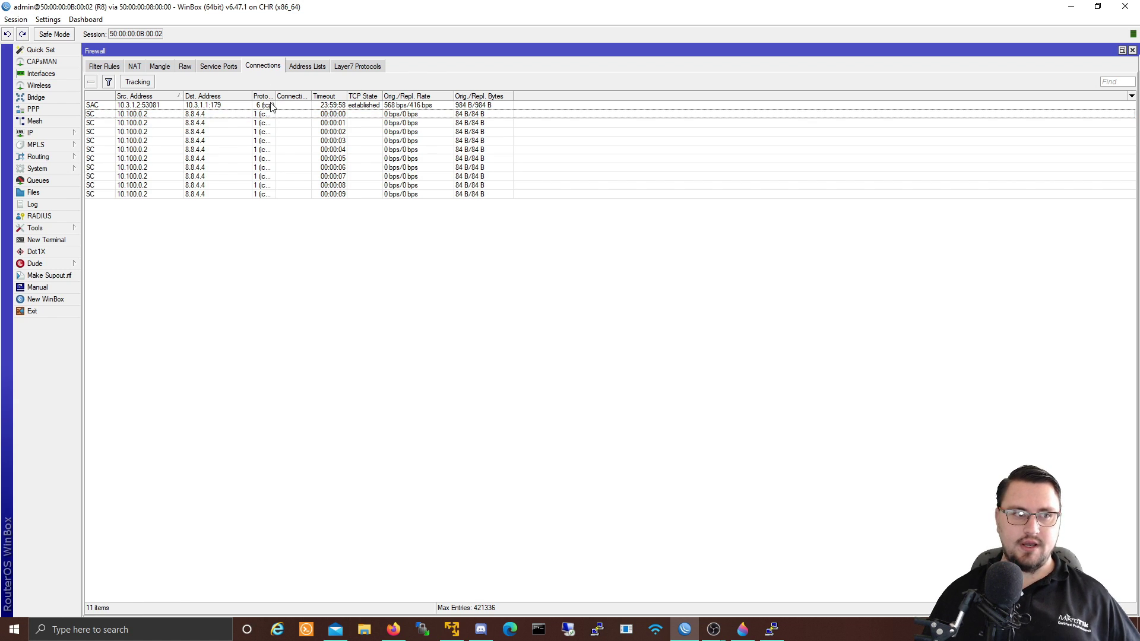
- Widen the Protocol column in Firewall Connections so protocol names show, and open a New Terminal
drag(276, 95, 289, 96)
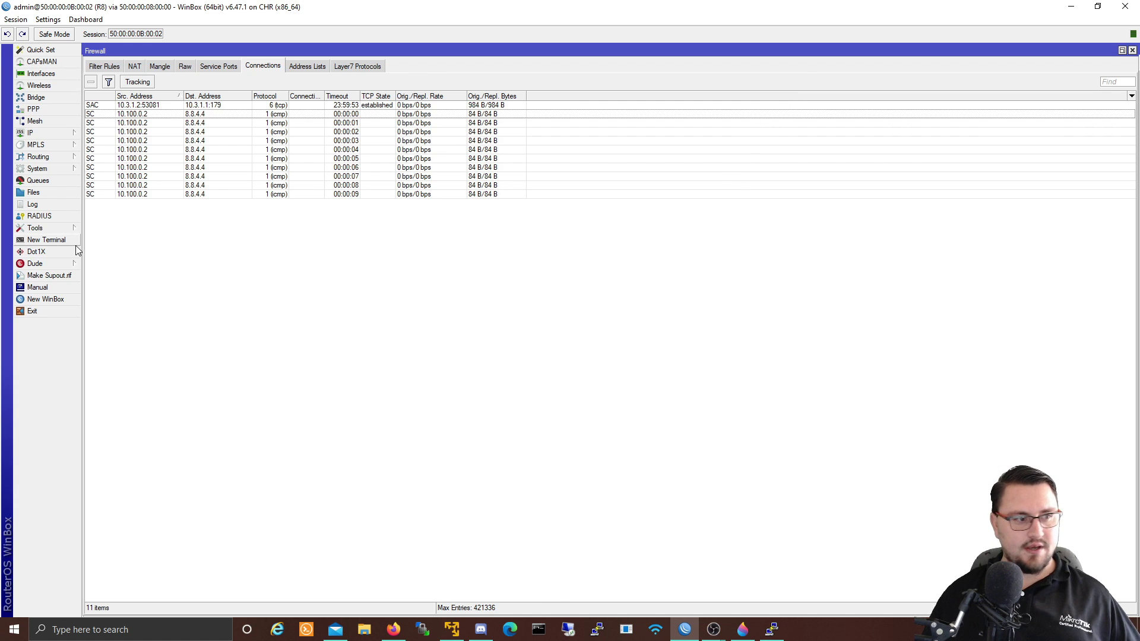
click(53, 240)
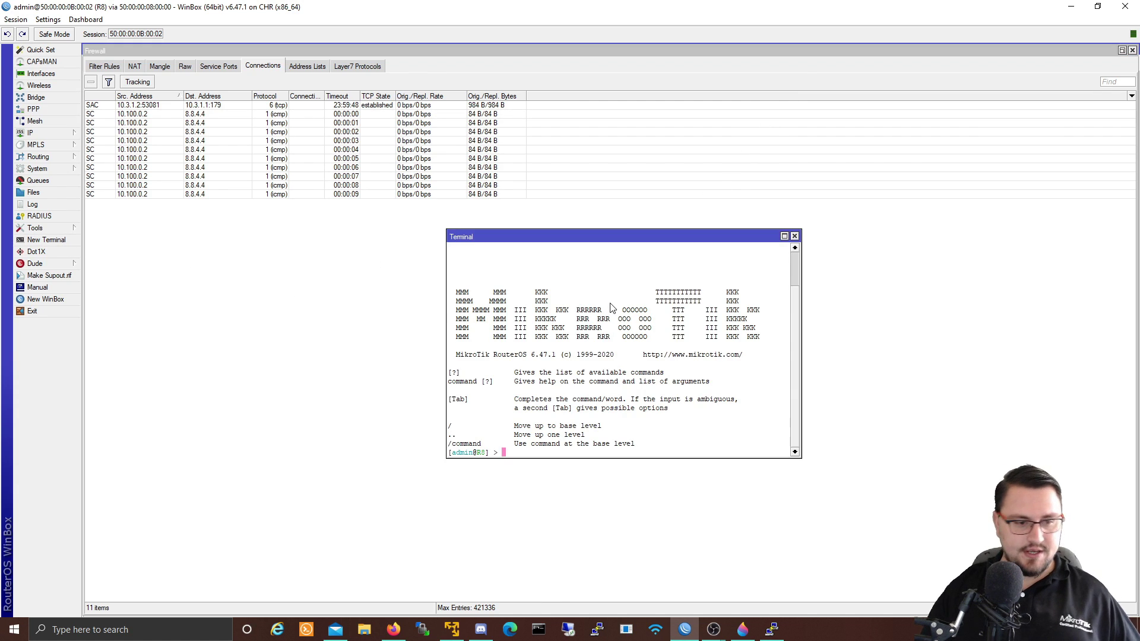
- Run system telnet 8.8.4.4 53 on the router and open the resulting 8.8.4.4:53 connection entry
key(Return)
key(Return)
text(system telnet 8.8.4.4)
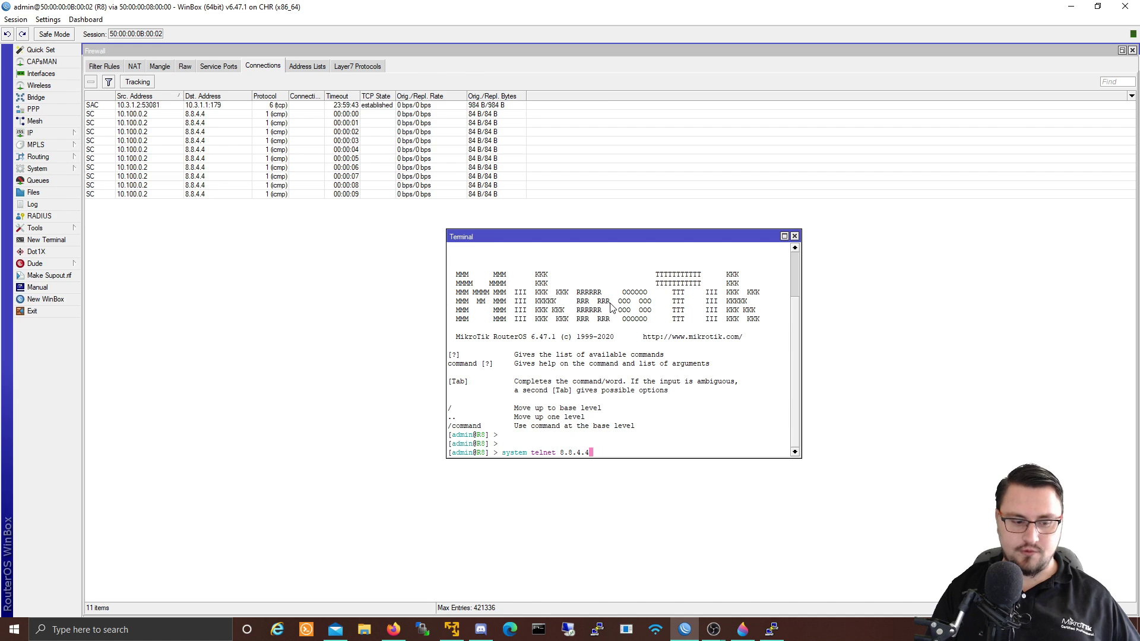
text( 53)
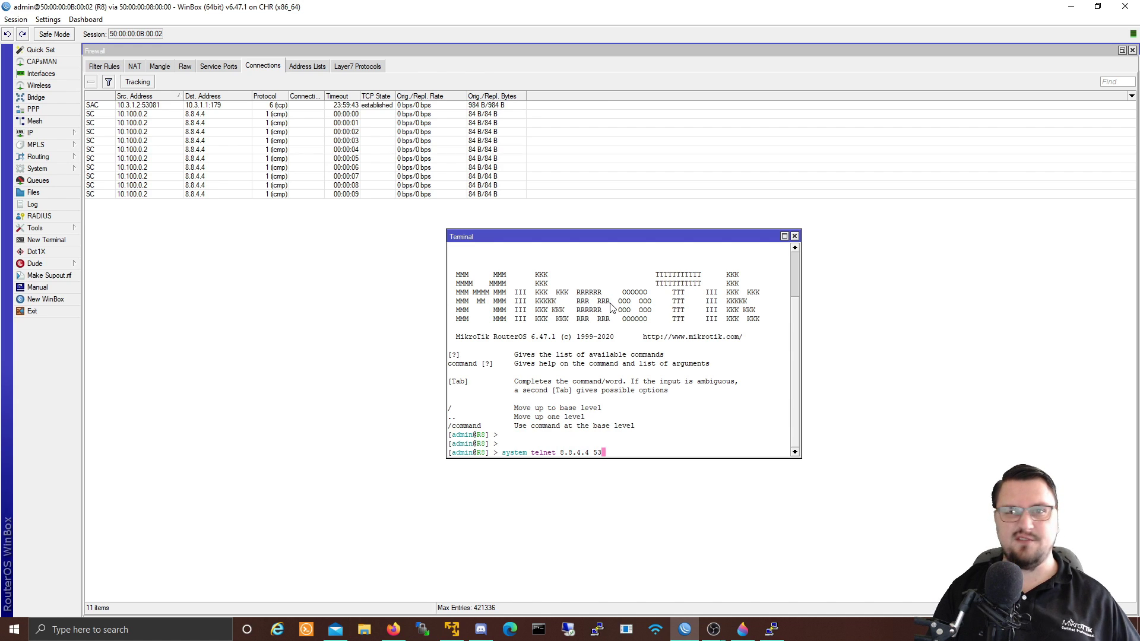
key(Return)
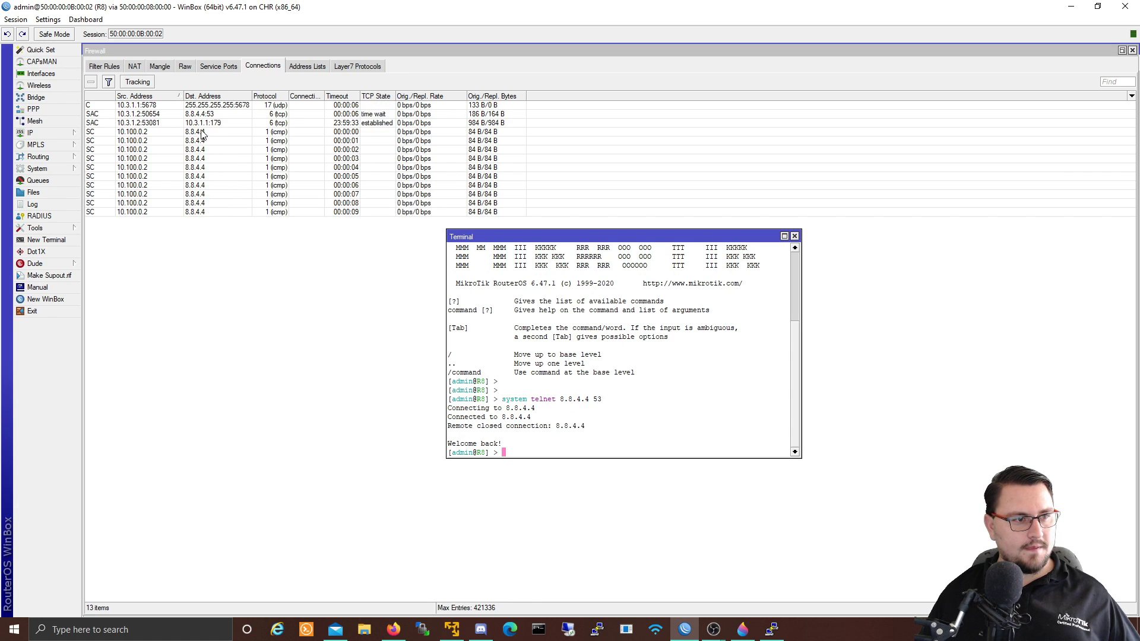
click(188, 117)
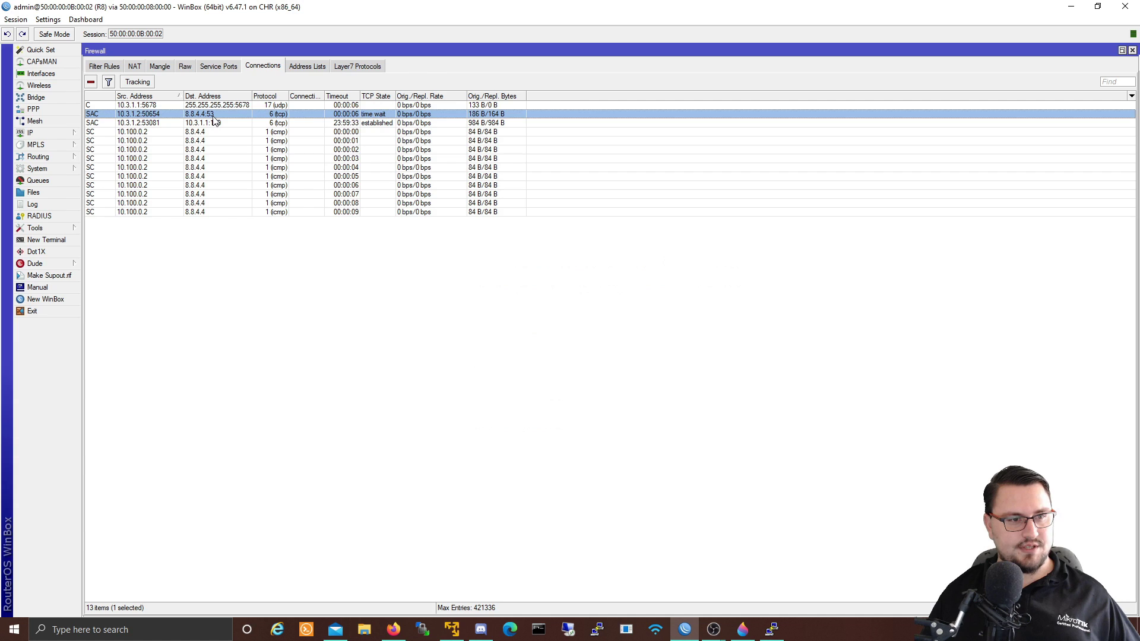
double_click(213, 117)
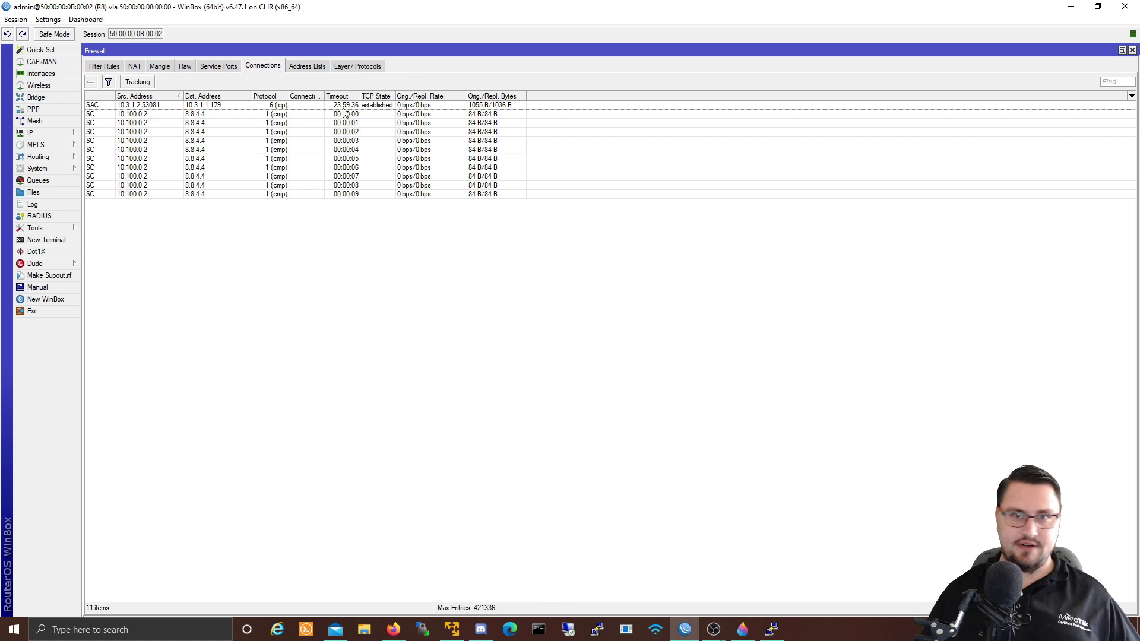
- Go to the empty Filter Rules list and start a new firewall rule
click(107, 70)
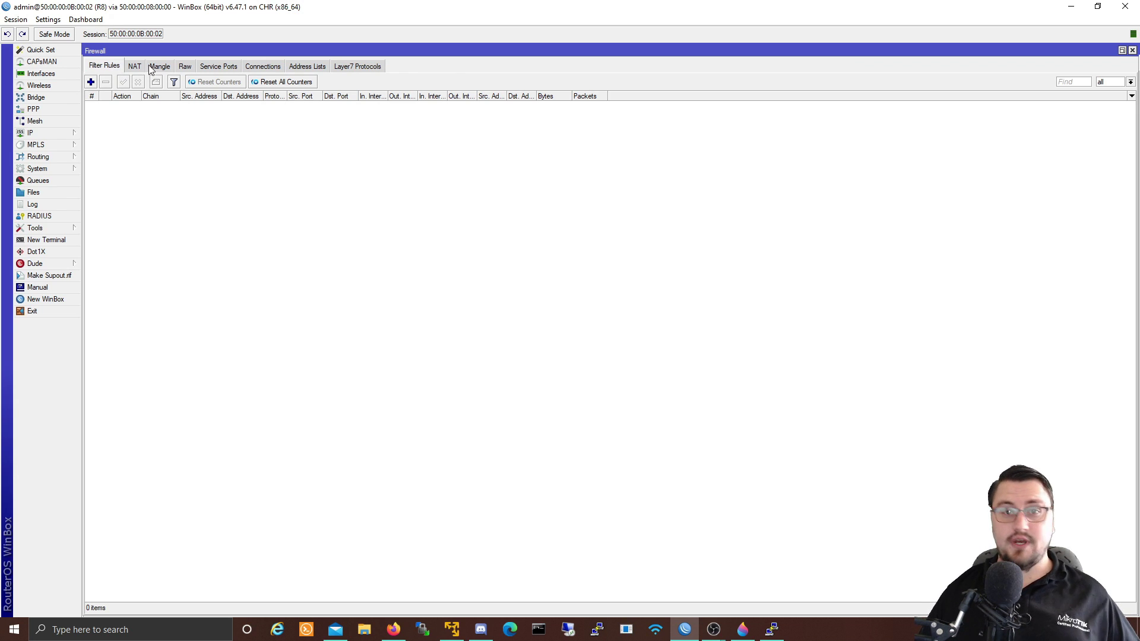
click(94, 81)
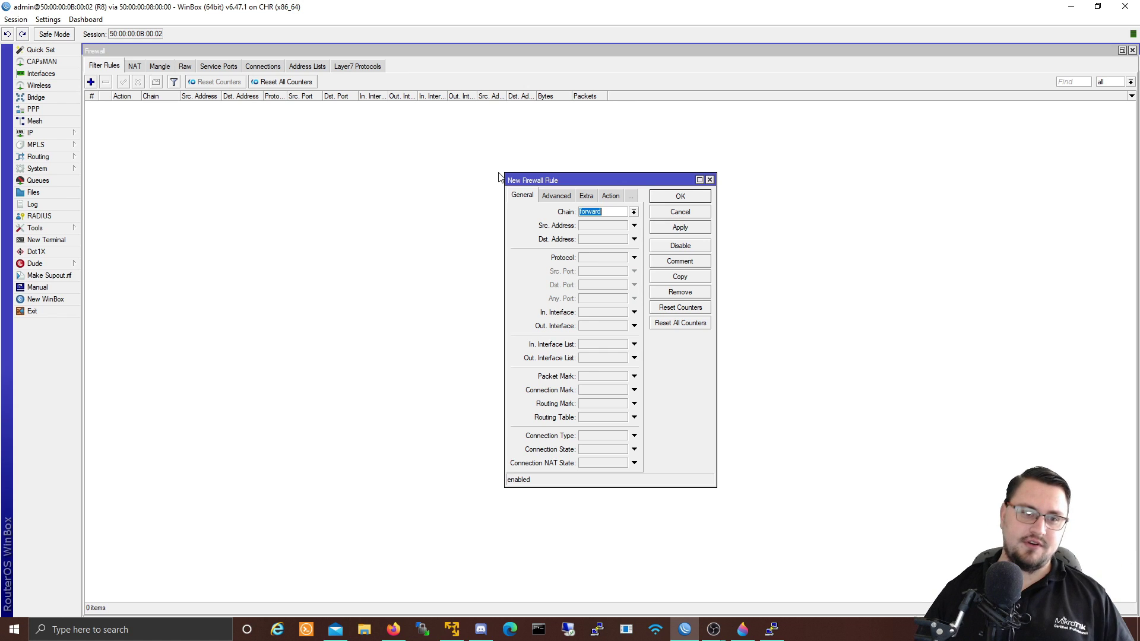
- Browse the new rule's Chain choices and the list of actions, then return to General settings
click(636, 213)
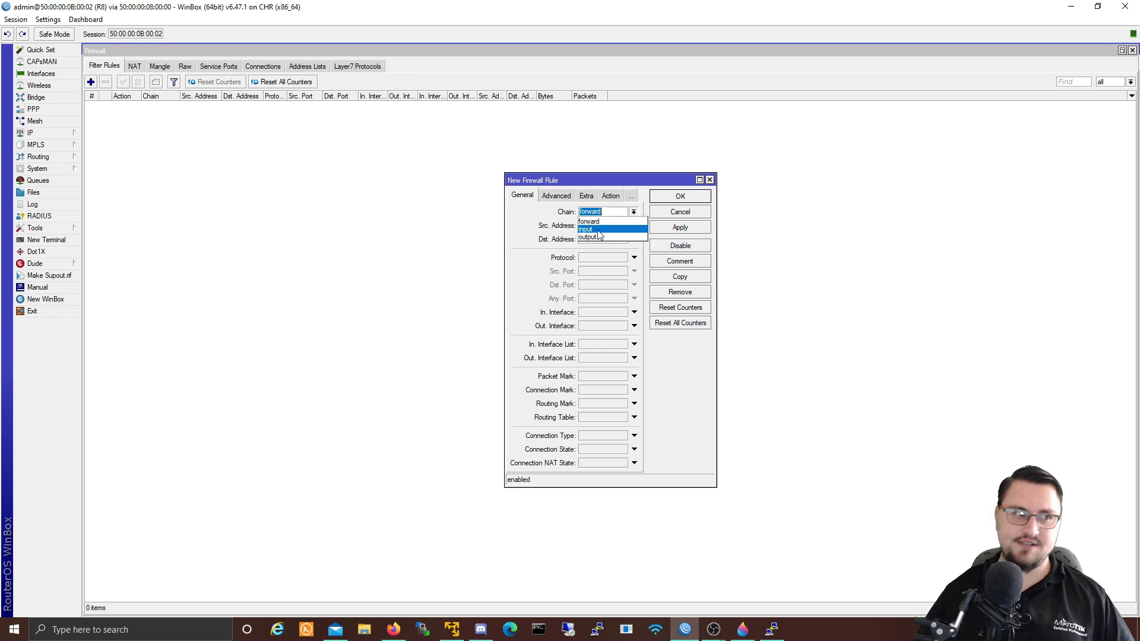
click(633, 212)
click(608, 197)
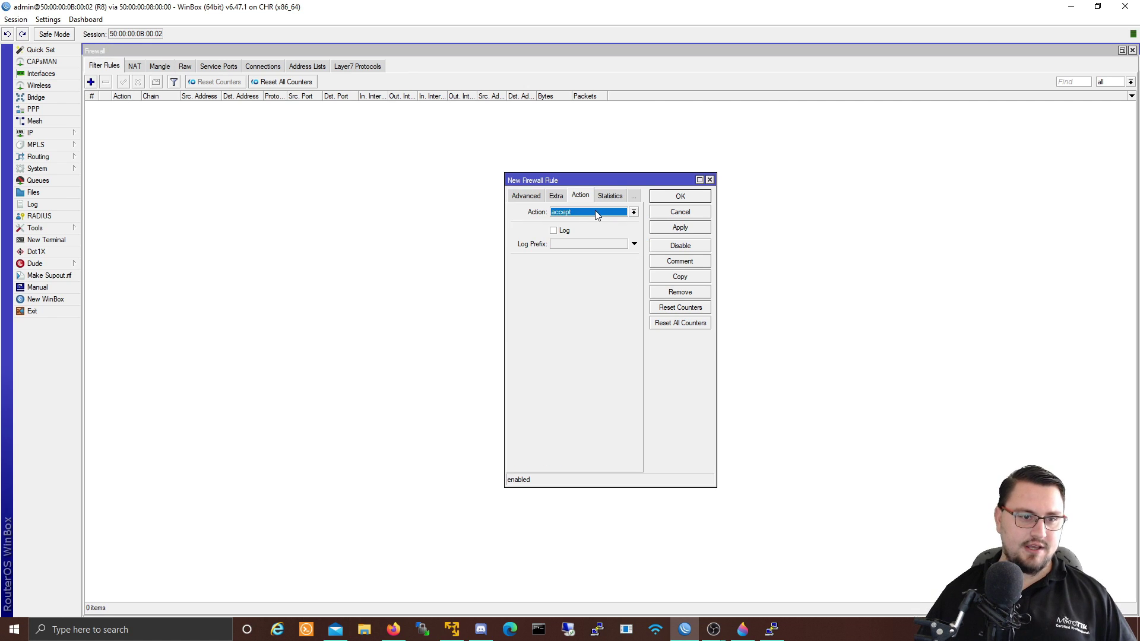
click(596, 213)
click(596, 213)
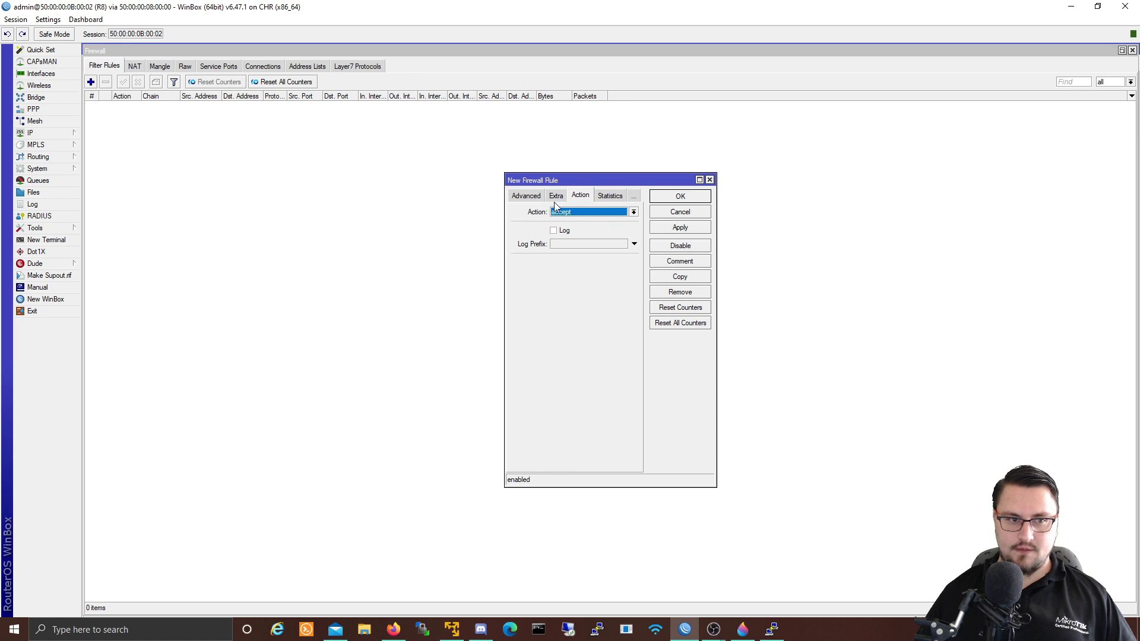
click(587, 211)
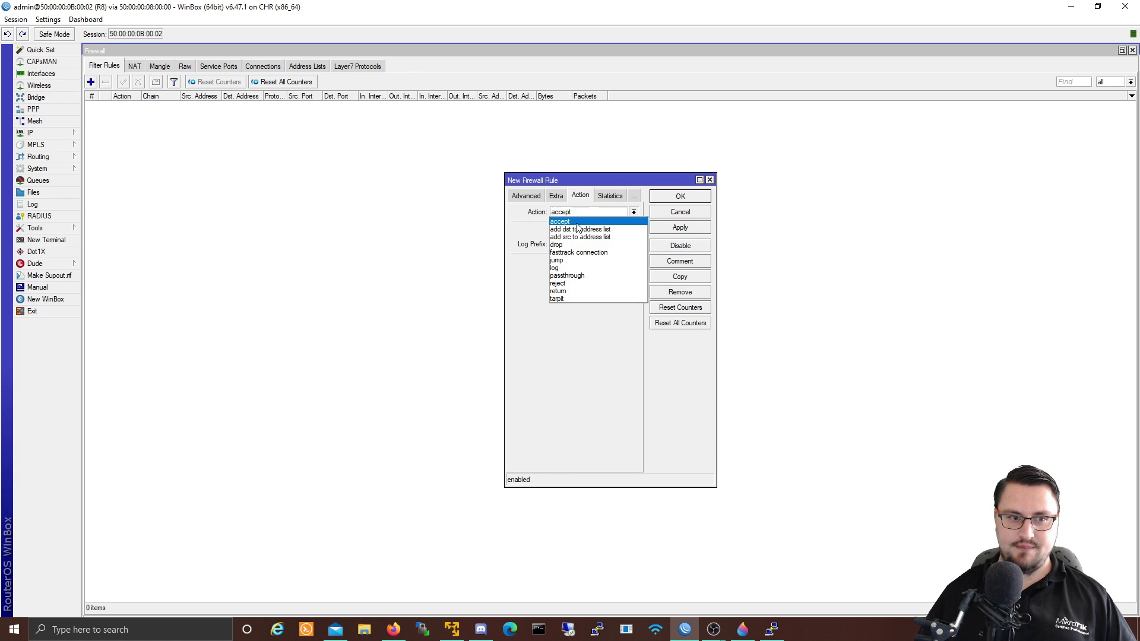
click(530, 200)
click(530, 200)
click(530, 201)
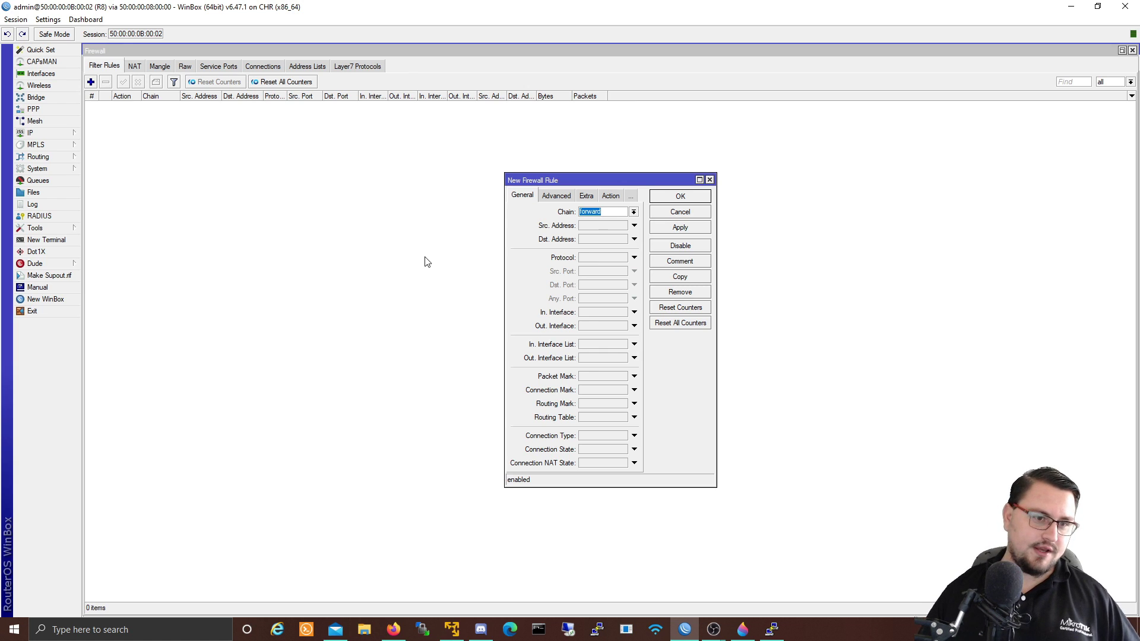
- Try the Src. Address, Dst. Address and Protocol fields, then clear all three conditions
click(596, 226)
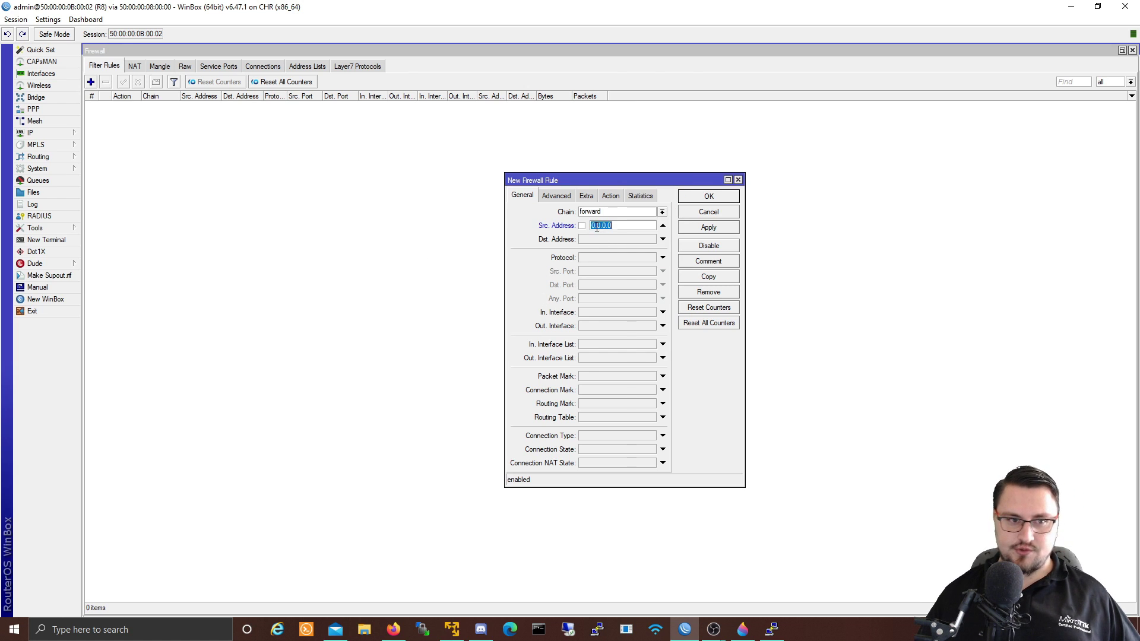
click(663, 225)
click(629, 239)
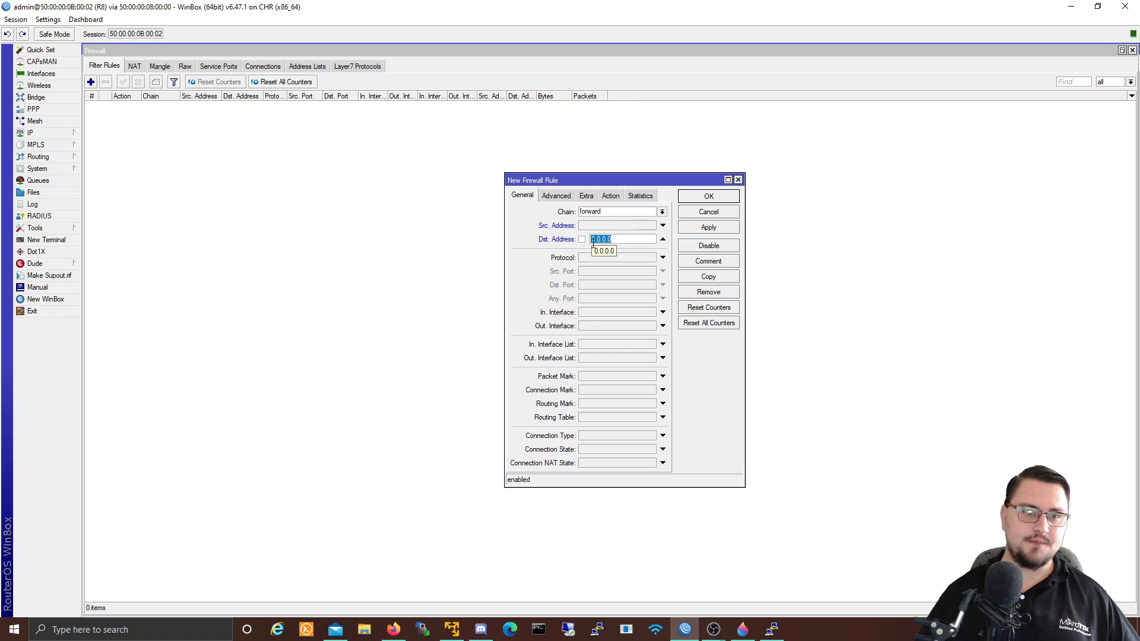
click(662, 239)
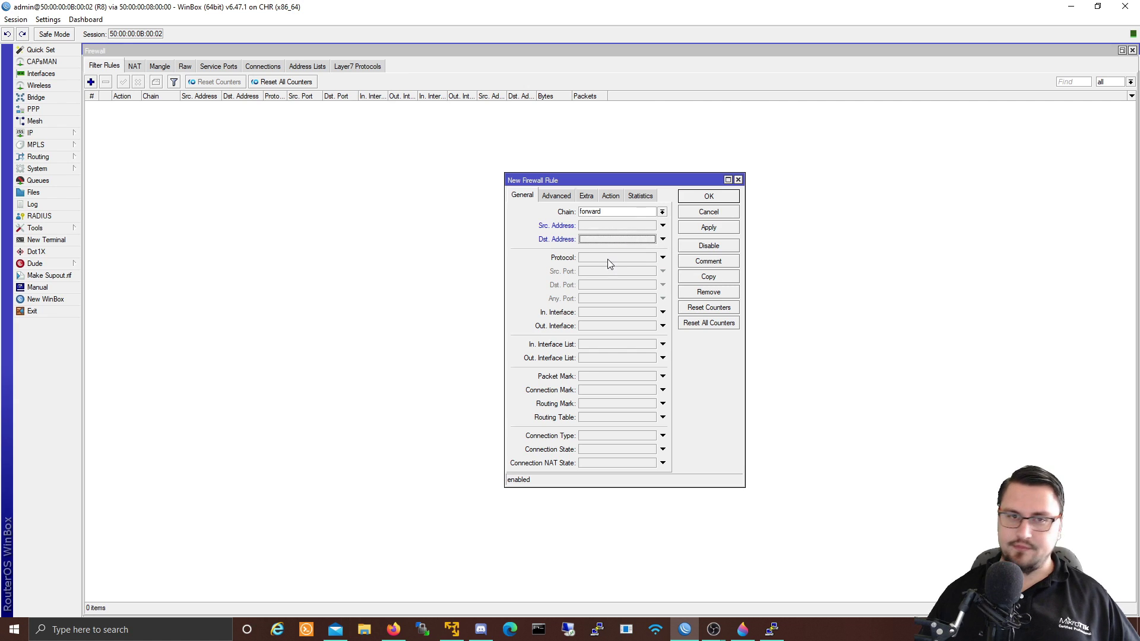
click(634, 259)
click(651, 258)
scroll(648, 303, down, 4)
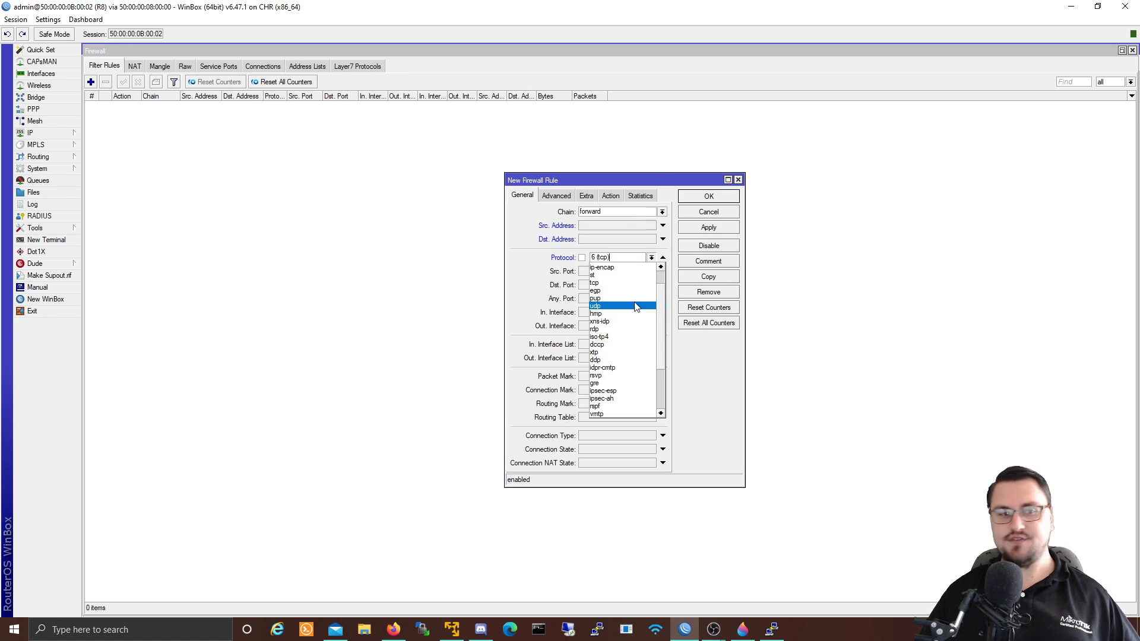
click(651, 259)
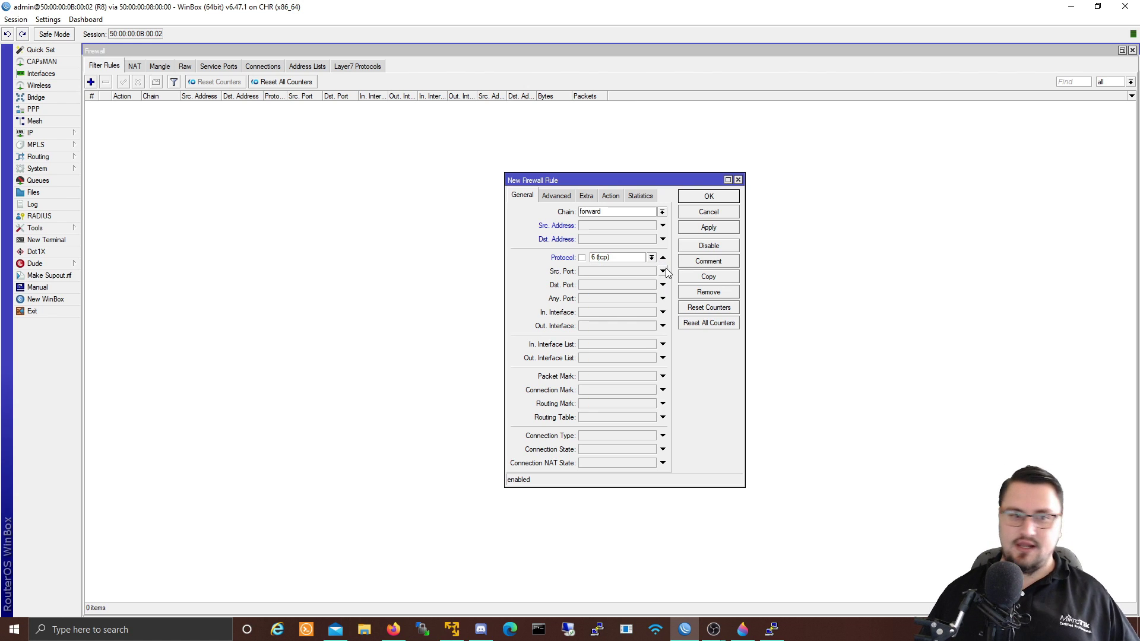
click(662, 259)
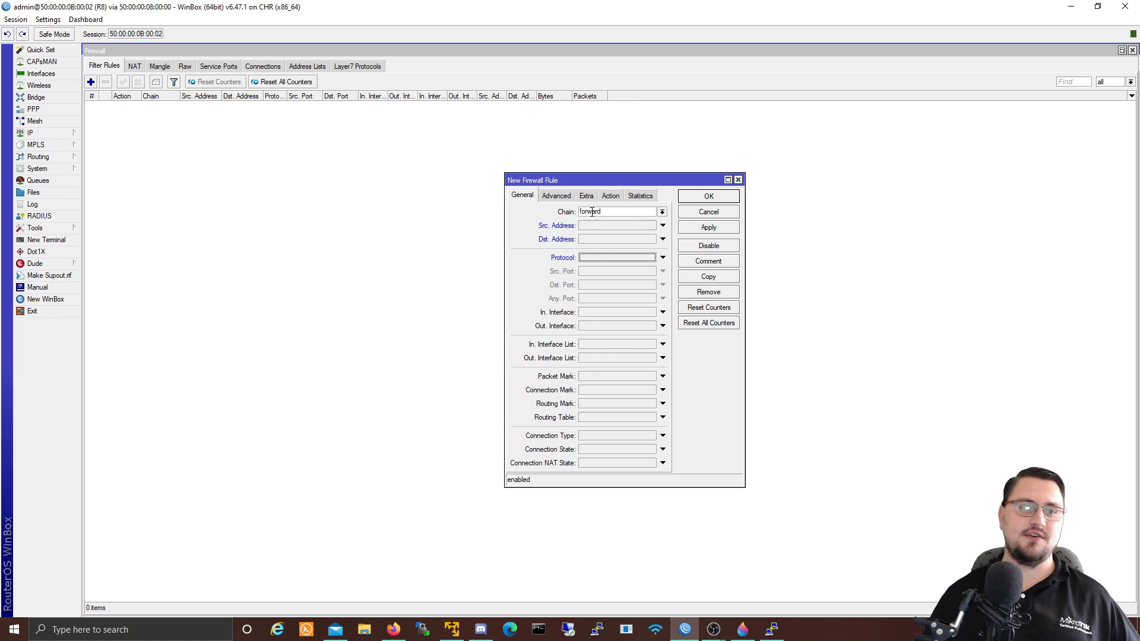
- Keep forward as the rule's chain and switch to the blank Paint 3D canvas
click(661, 212)
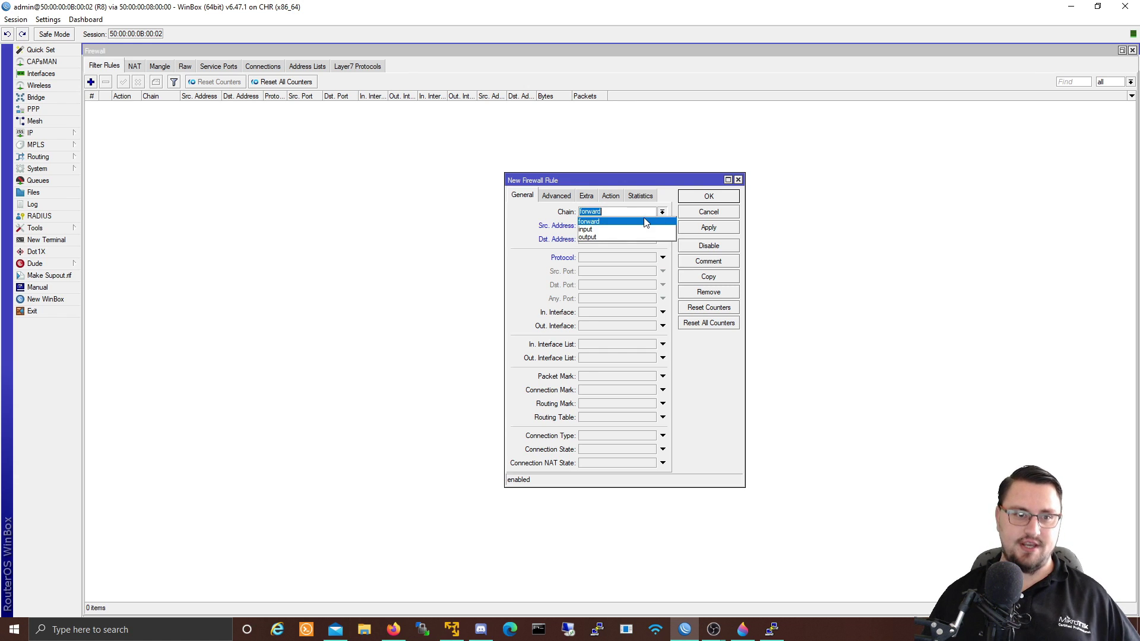
click(612, 215)
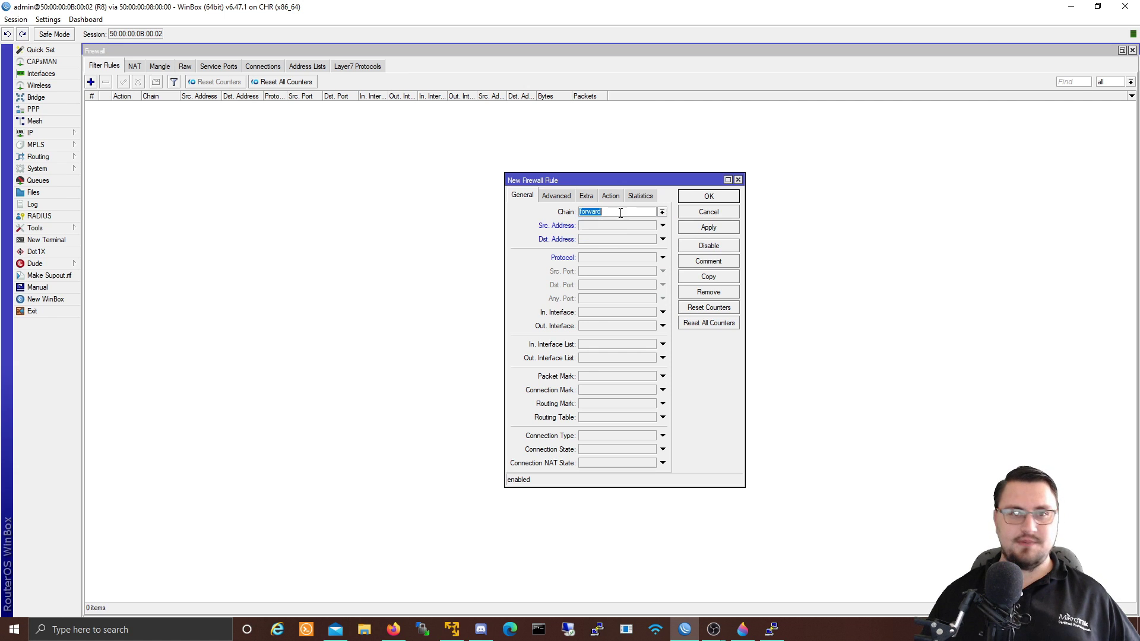
click(740, 631)
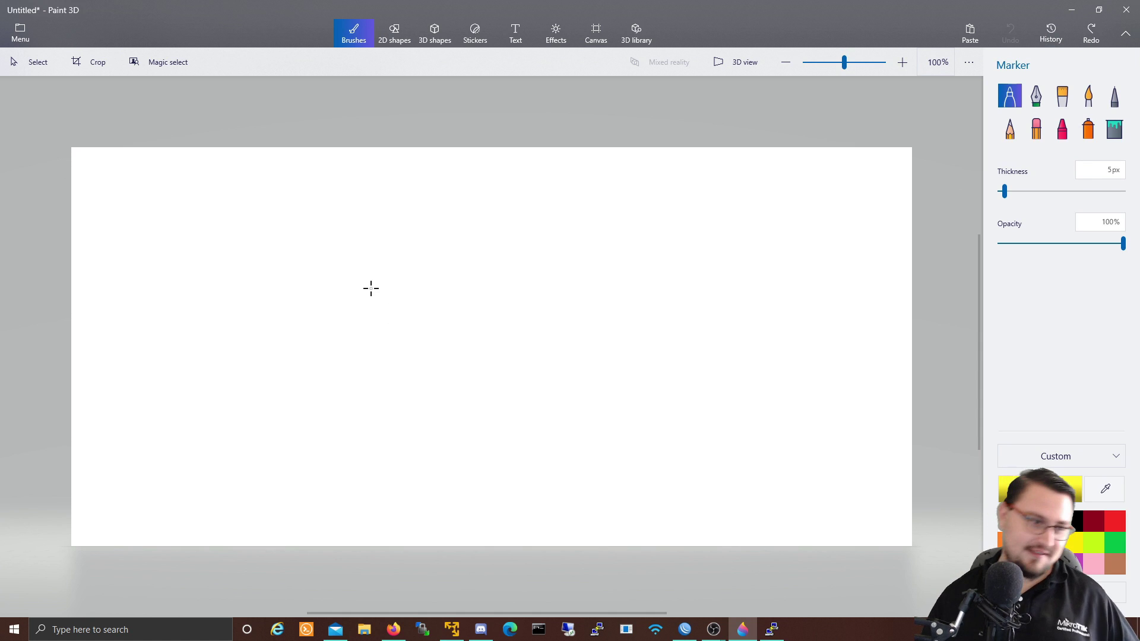
- Sketch a yellow router circle, a grey laptop below it, an arrow labelled IN, and a grey cloud
mouse_move(282, 259)
mouse_down()
mouse_move(257, 320)
mouse_move(305, 272)
mouse_move(279, 260)
mouse_move(290, 305)
mouse_move(307, 313)
mouse_move(275, 297)
mouse_move(260, 319)
mouse_up()
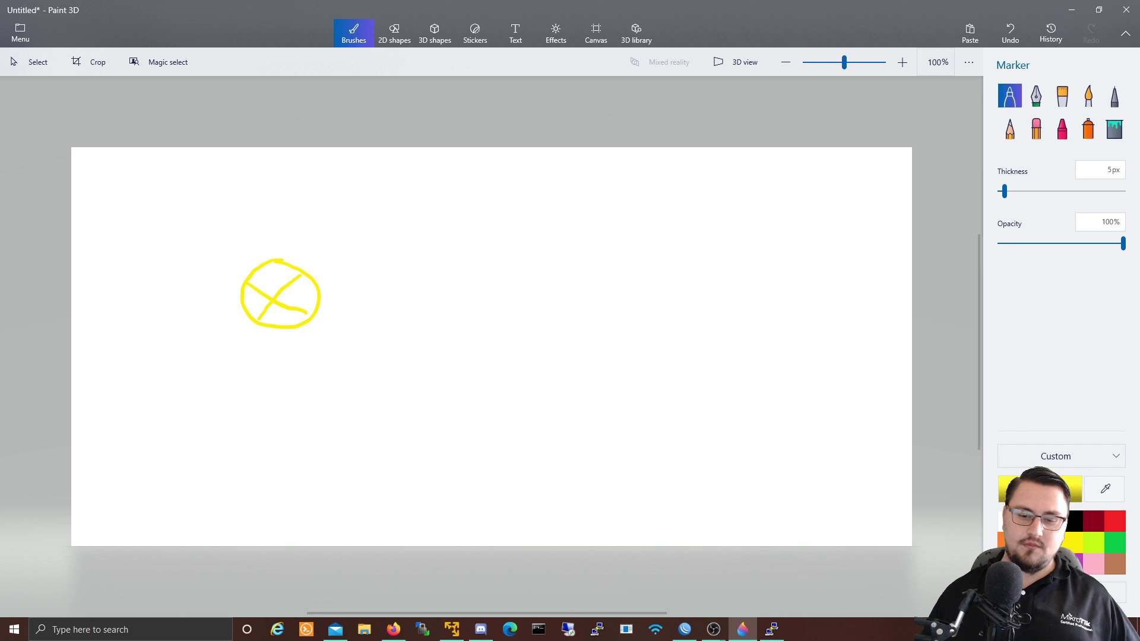
mouse_move(308, 417)
mouse_down()
mouse_move(231, 460)
mouse_move(318, 461)
mouse_move(314, 424)
mouse_up()
mouse_move(321, 468)
mouse_down()
mouse_move(208, 475)
mouse_move(264, 496)
mouse_move(340, 478)
mouse_move(325, 470)
mouse_up()
mouse_move(297, 426)
mouse_down()
mouse_move(255, 427)
mouse_move(301, 449)
mouse_move(309, 425)
mouse_move(268, 426)
mouse_up()
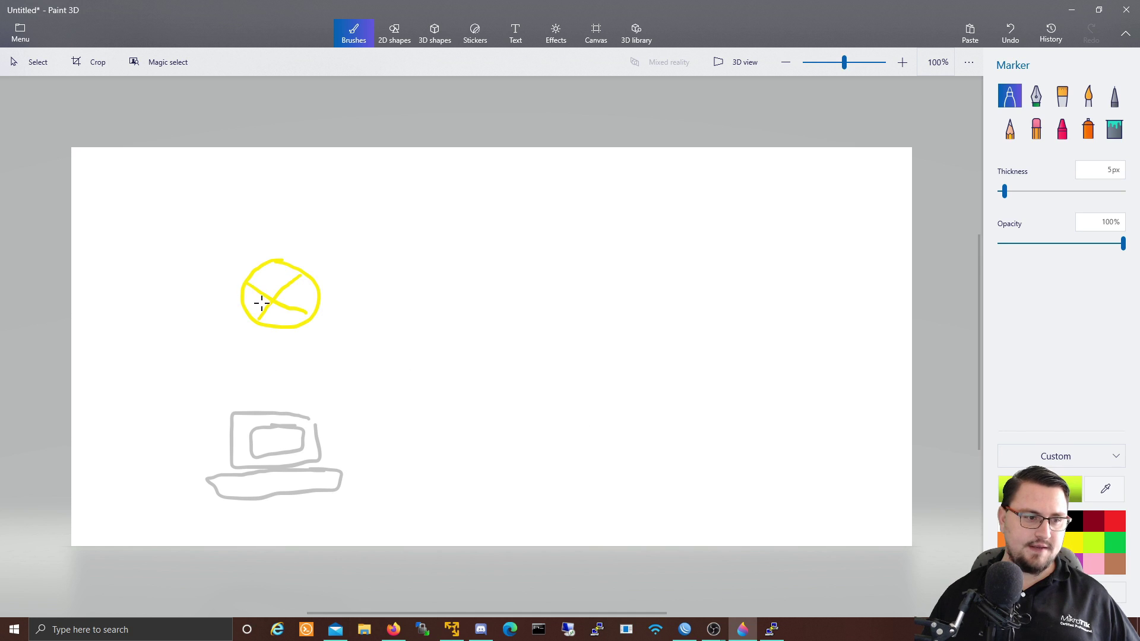
mouse_move(261, 411)
mouse_down()
mouse_move(271, 330)
mouse_move(261, 336)
mouse_move(267, 326)
mouse_move(279, 337)
mouse_up()
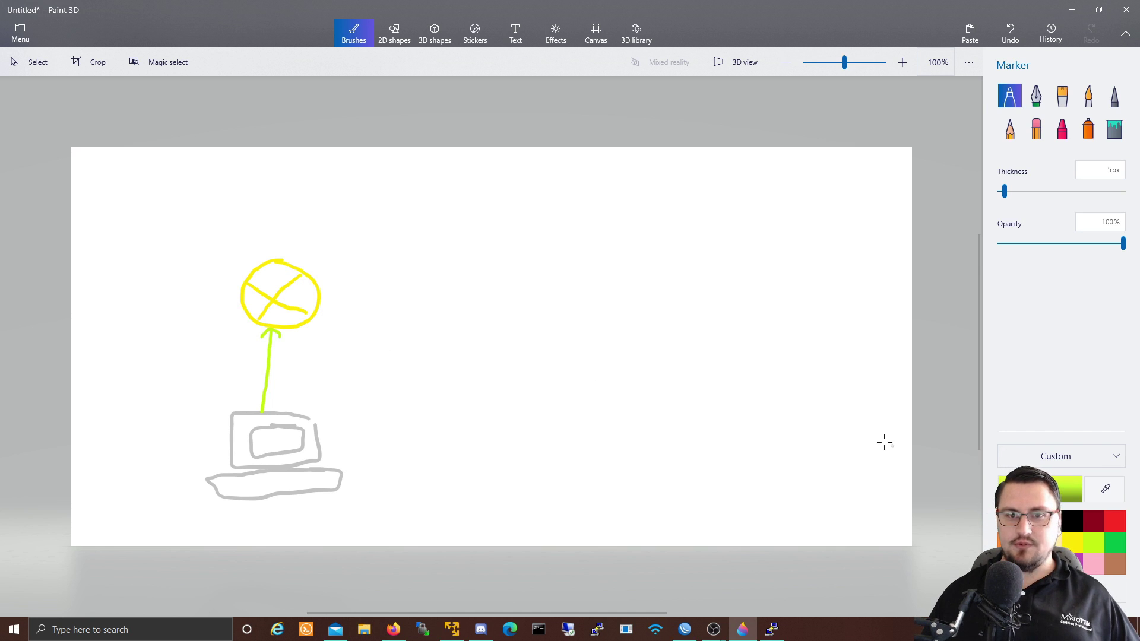
mouse_move(300, 365)
mouse_down()
mouse_move(280, 374)
mouse_move(318, 374)
mouse_move(325, 360)
mouse_move(275, 378)
mouse_move(296, 378)
mouse_move(287, 377)
mouse_up()
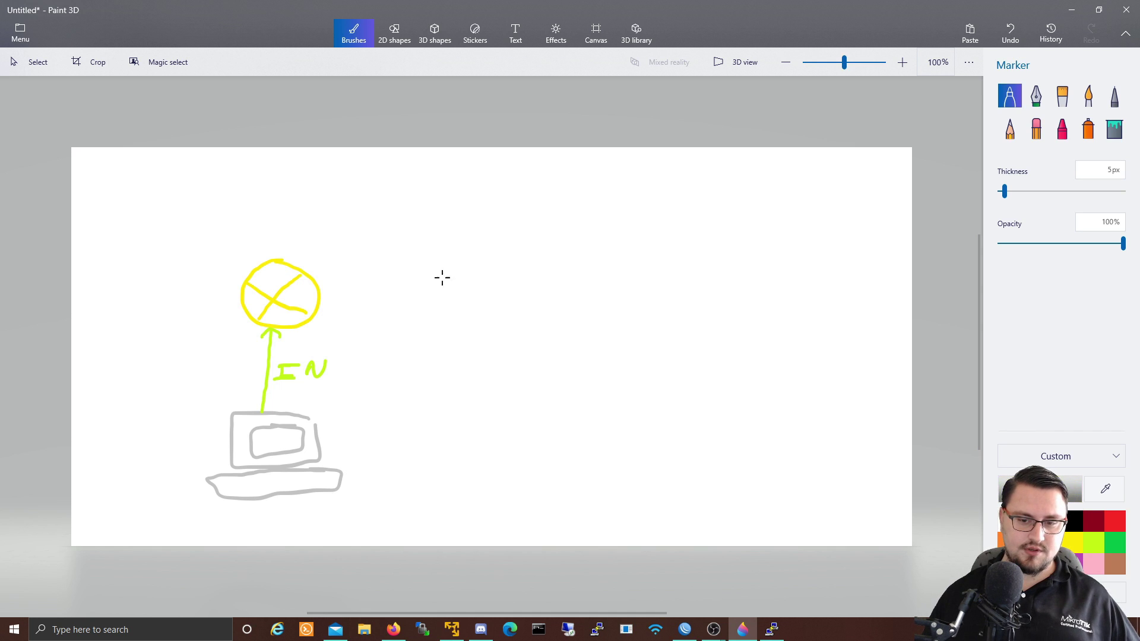
mouse_move(596, 194)
mouse_down()
mouse_move(526, 221)
mouse_move(679, 239)
mouse_move(658, 212)
mouse_move(579, 205)
mouse_up()
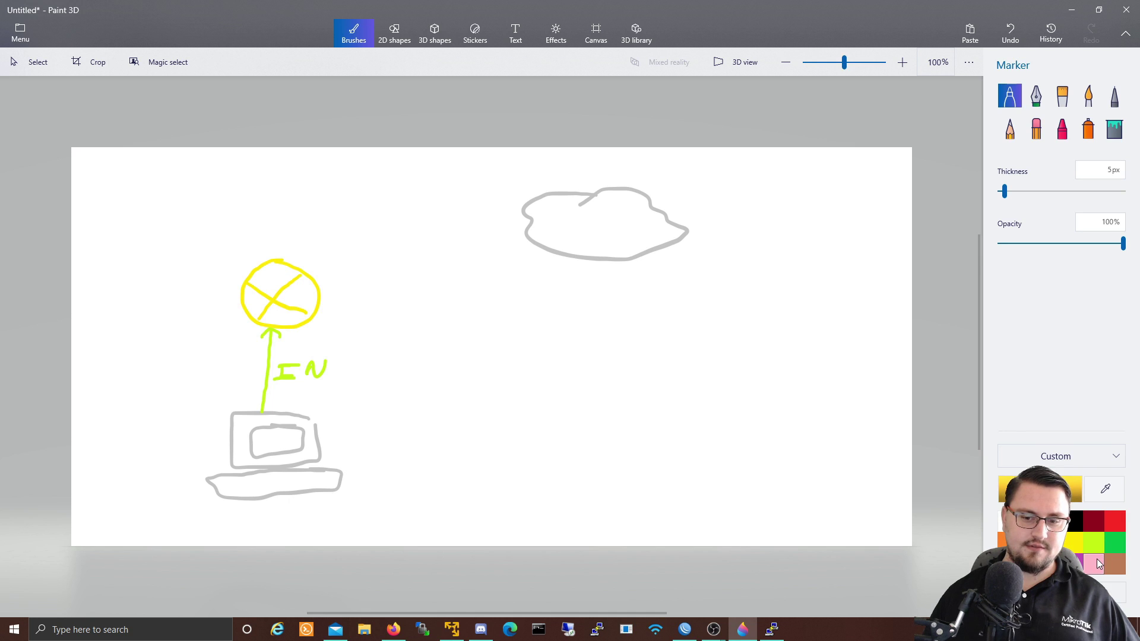
- Draw a pink OUT arrow to the cloud, plus a second yellow router and laptop on the right
mouse_move(318, 280)
mouse_down()
mouse_move(517, 225)
mouse_move(521, 242)
mouse_up()
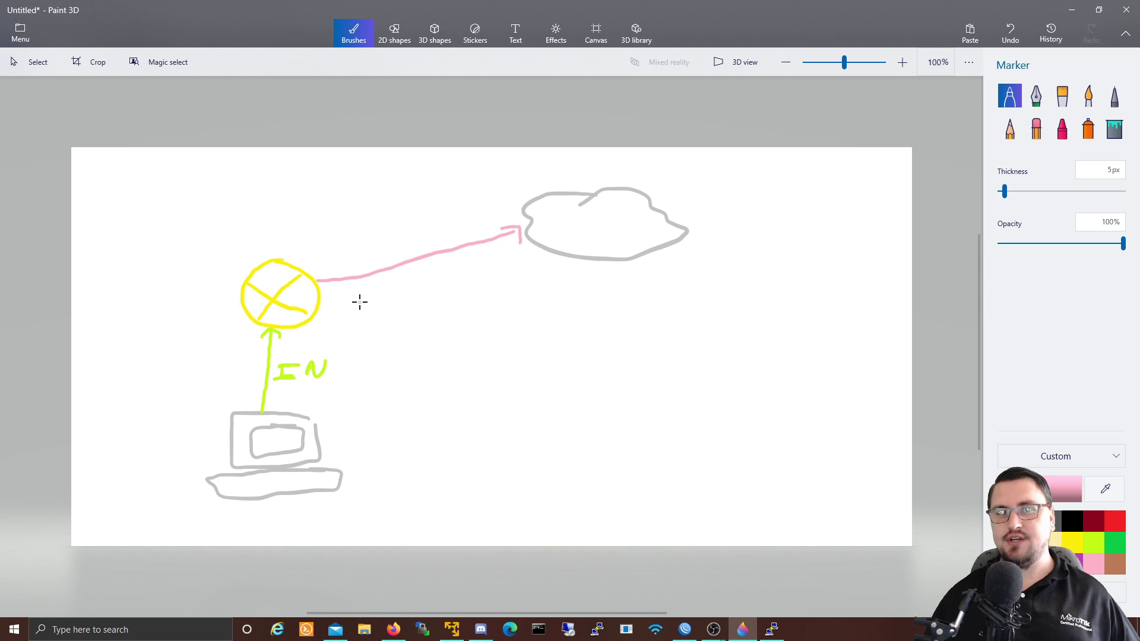
mouse_move(385, 237)
mouse_down()
mouse_move(374, 258)
mouse_move(450, 224)
mouse_move(446, 249)
mouse_up()
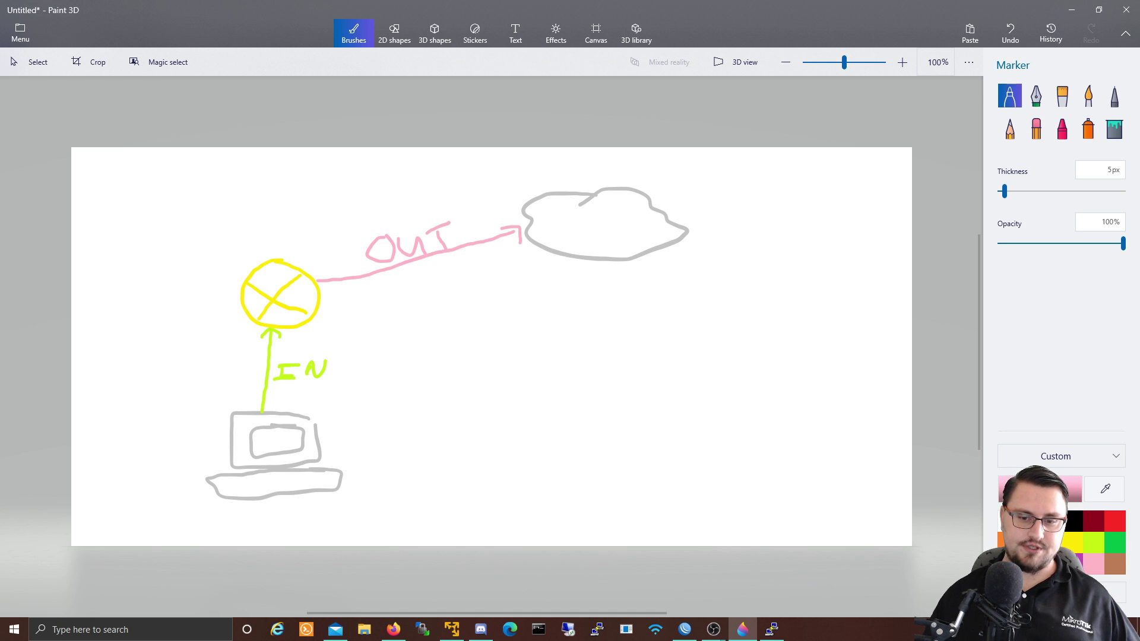
mouse_move(677, 281)
mouse_down()
mouse_move(694, 329)
mouse_move(649, 287)
mouse_move(704, 318)
mouse_move(656, 320)
mouse_up()
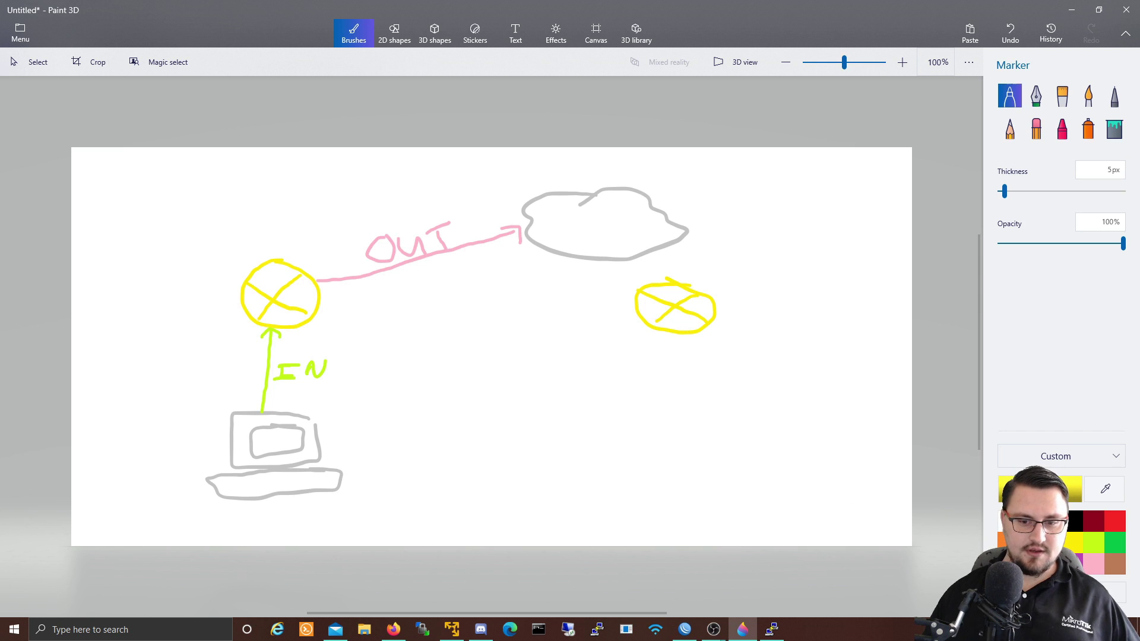
mouse_move(691, 398)
mouse_down()
mouse_move(606, 413)
mouse_move(705, 438)
mouse_move(714, 402)
mouse_move(630, 407)
mouse_move(620, 425)
mouse_move(701, 435)
mouse_move(702, 414)
mouse_move(675, 407)
mouse_up()
mouse_move(739, 451)
mouse_down()
mouse_move(603, 447)
mouse_move(602, 475)
mouse_move(734, 474)
mouse_move(739, 450)
mouse_up()
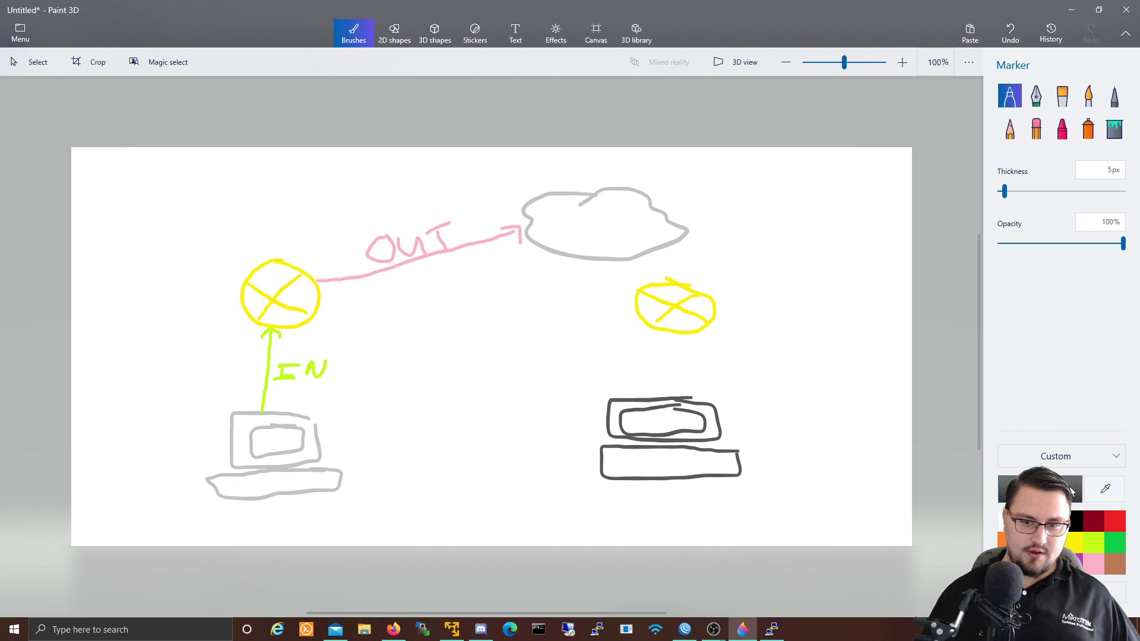
- In green, draw the path from left computer through both routers to the right computer, labelled FWD
click(1109, 547)
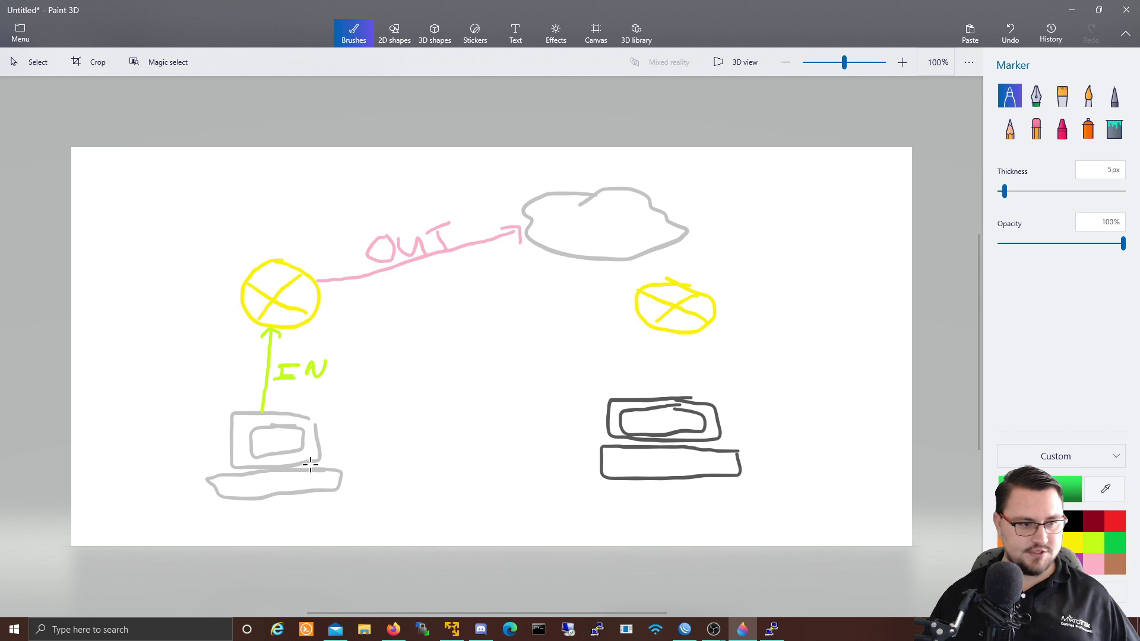
drag(241, 412, 255, 329)
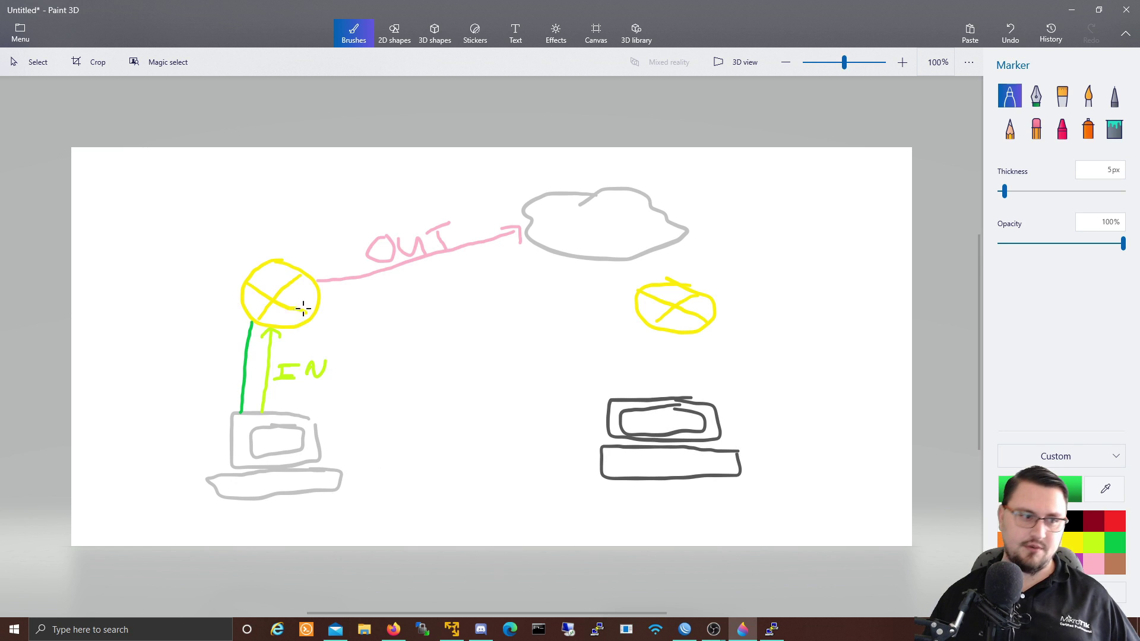
drag(320, 291, 631, 291)
mouse_move(677, 332)
mouse_down()
mouse_move(675, 394)
mouse_move(698, 361)
mouse_up()
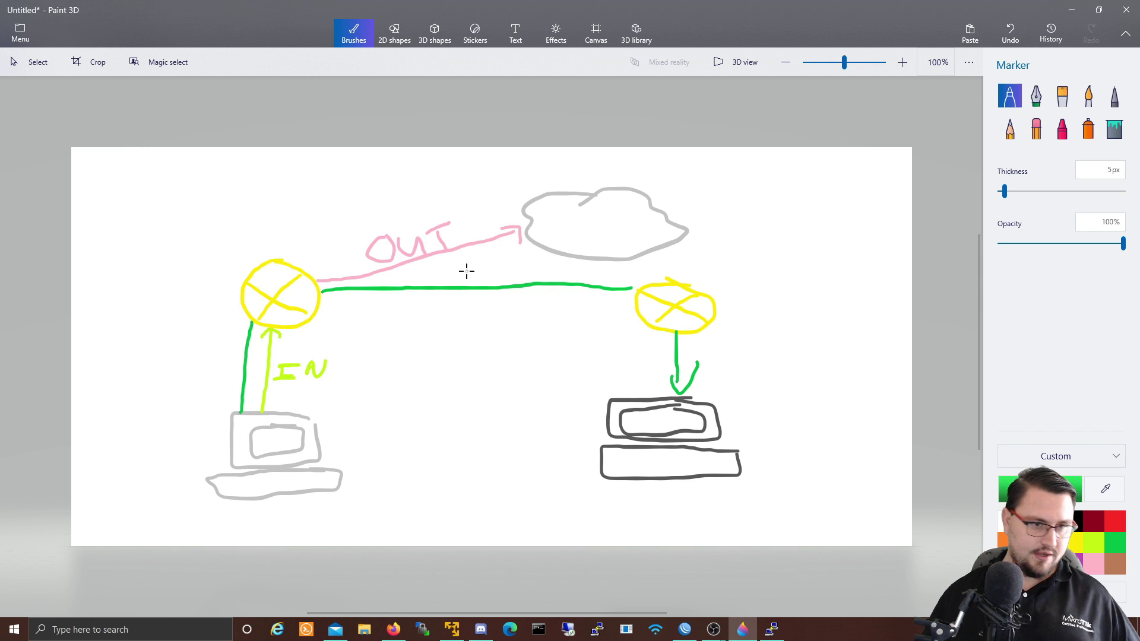
mouse_move(465, 266)
mouse_down()
mouse_move(482, 260)
mouse_move(489, 278)
mouse_move(520, 262)
mouse_up()
mouse_move(523, 262)
mouse_down()
mouse_move(523, 283)
mouse_move(536, 260)
mouse_move(523, 284)
mouse_up()
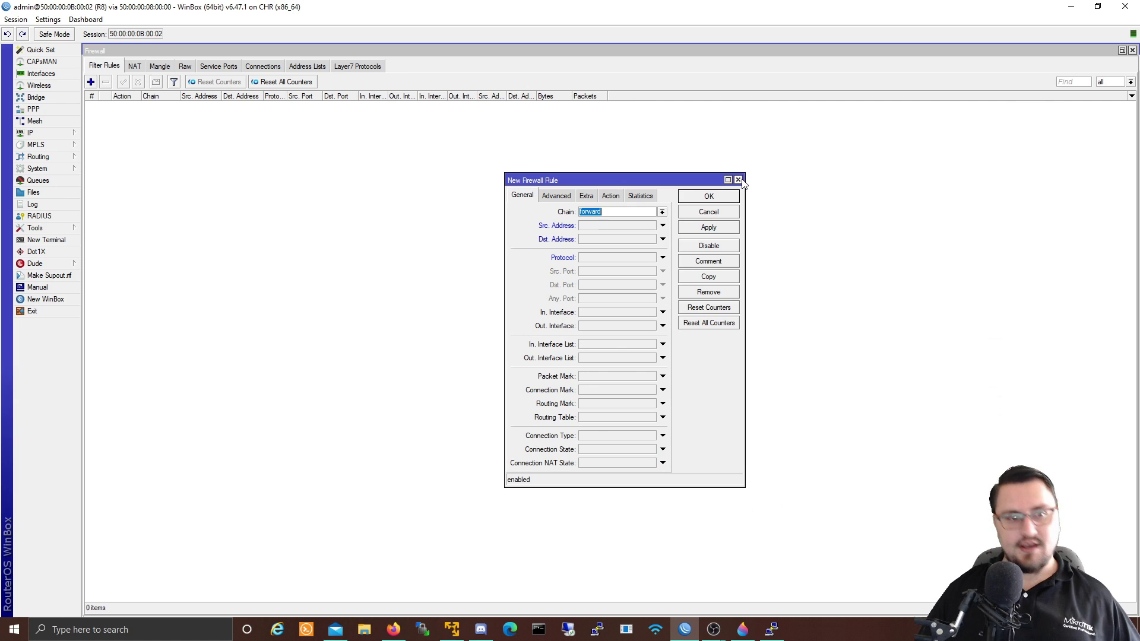
- Set the rule's chain to input, then shrink WinBox and minimize VPC14 to reveal the topology
click(661, 211)
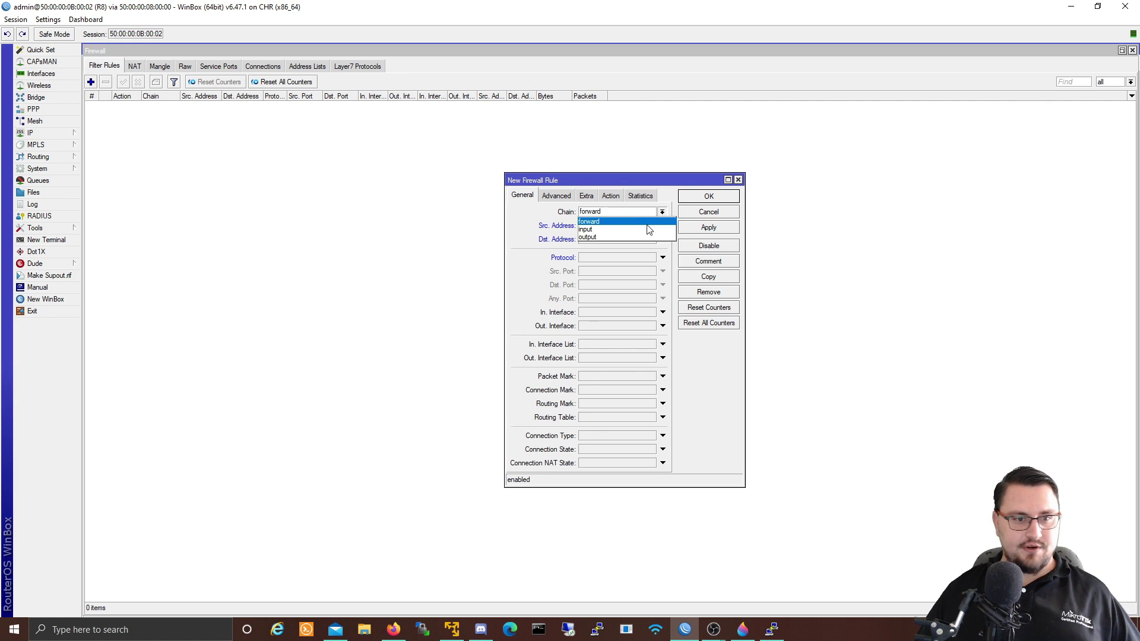
click(645, 228)
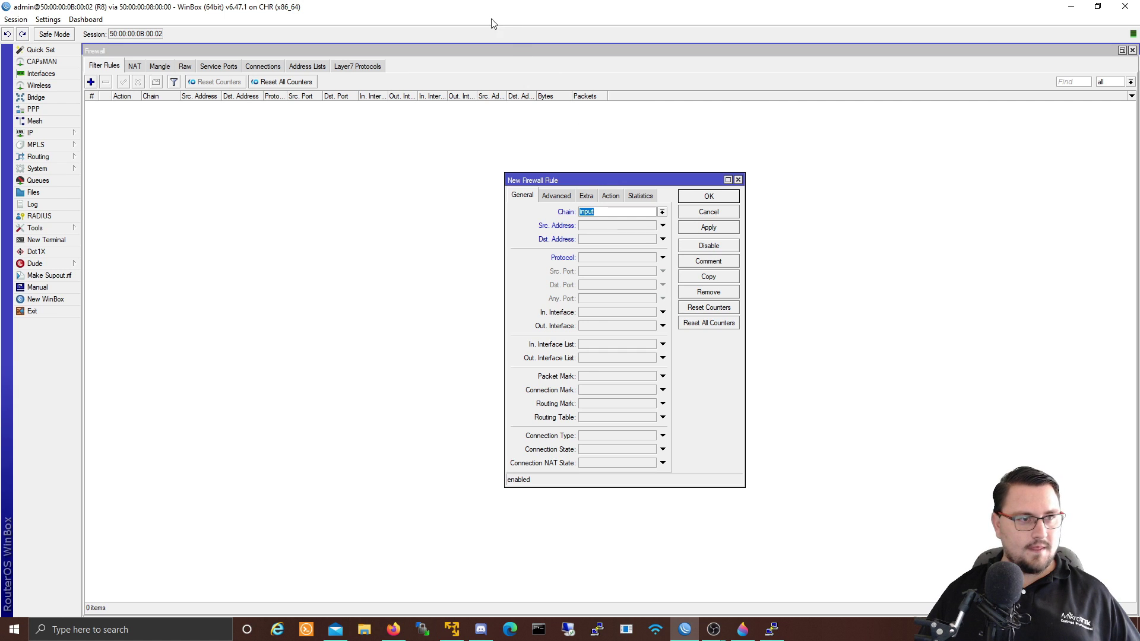
key(super+Down)
click(752, 101)
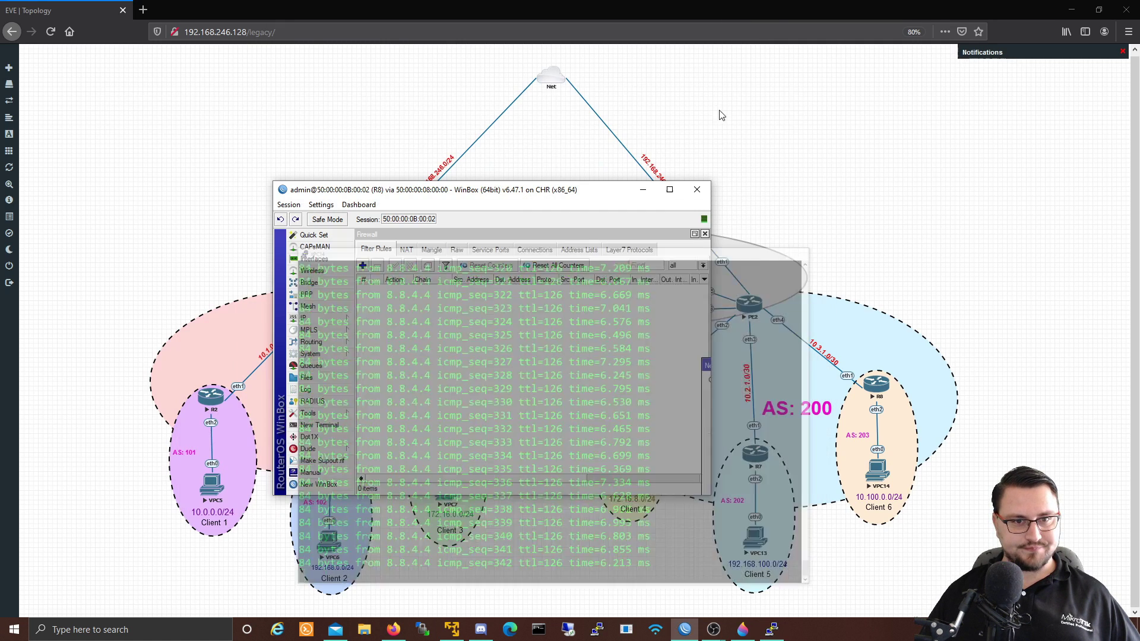
drag(523, 197, 343, 247)
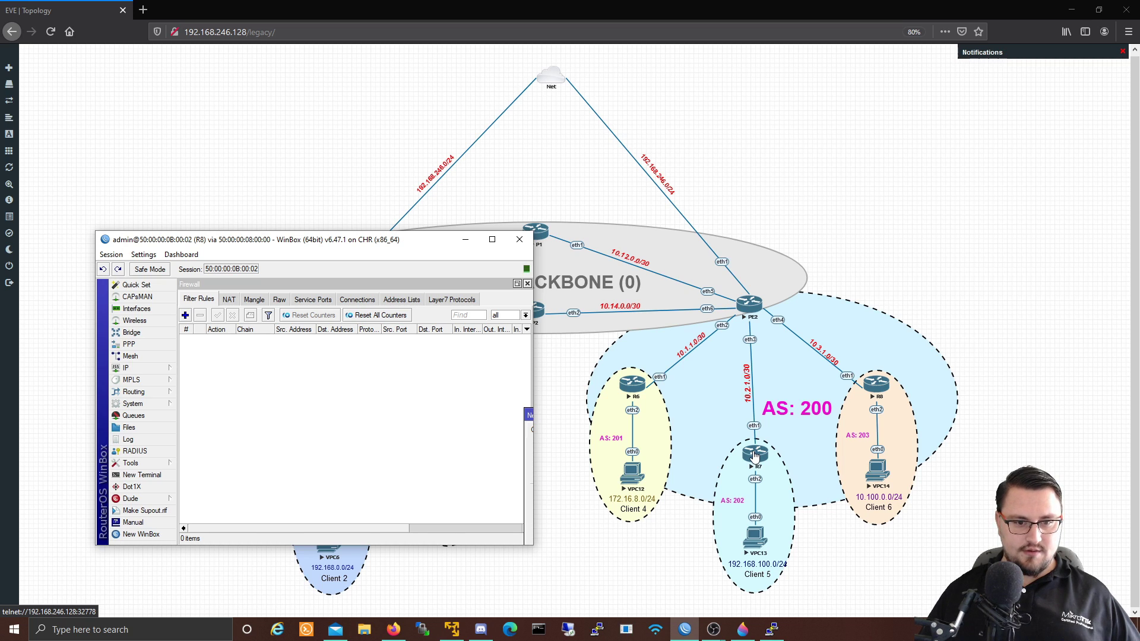
- Open R7's telnet console, log in as admin, and ping 10.3.1.2 with 0% loss
click(754, 455)
click(608, 196)
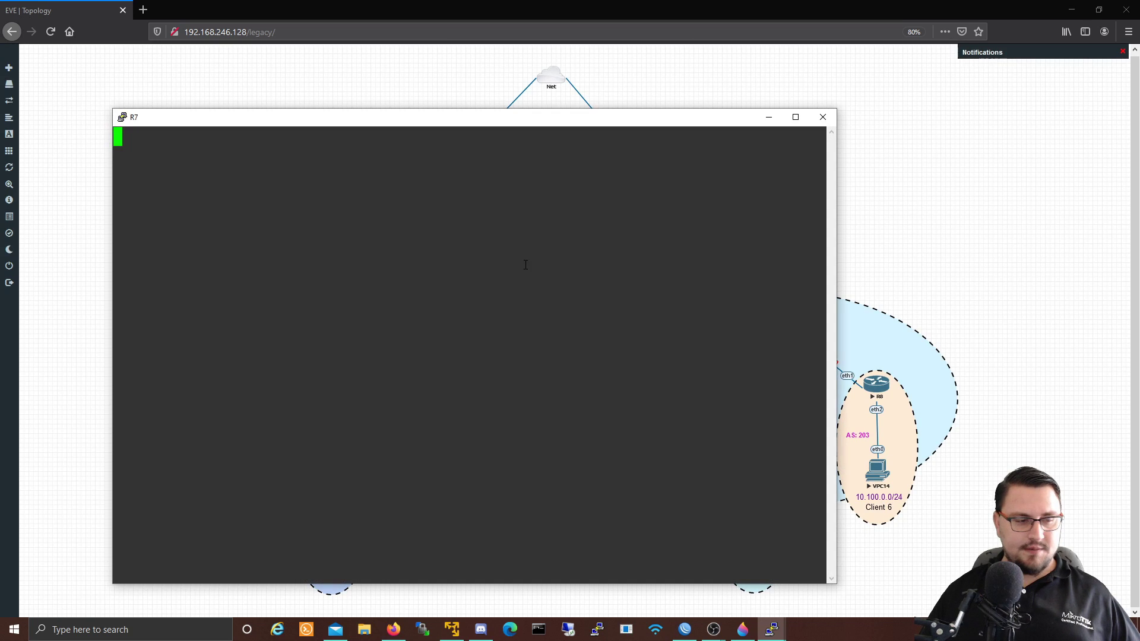
text(admin)
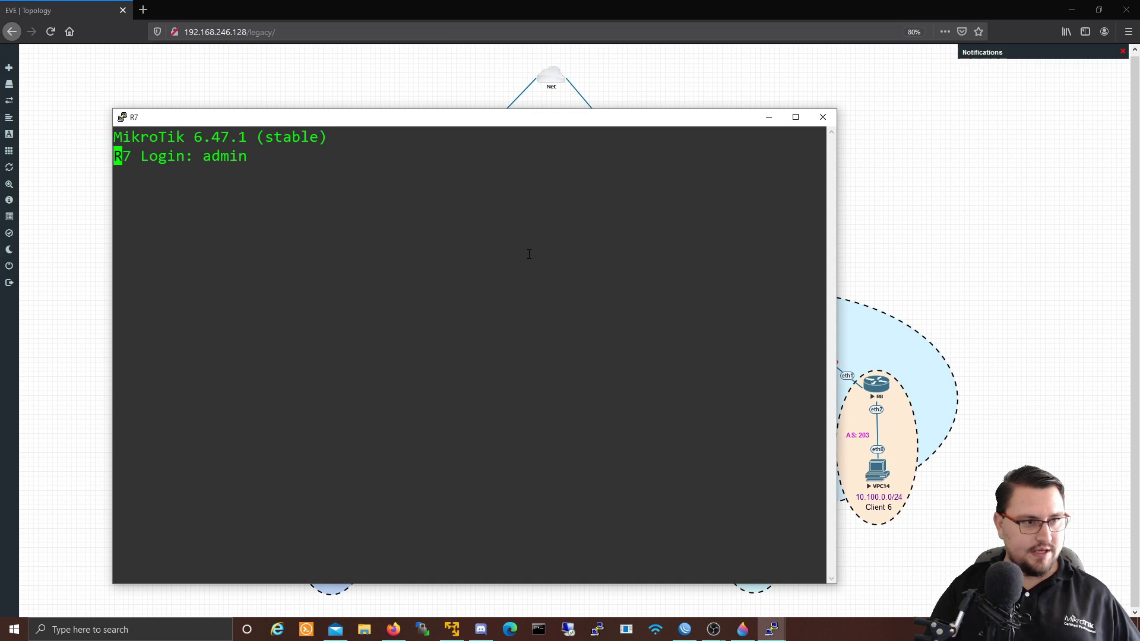
key(Return)
key(Return)
key(Return)
key(Return)
text(ping)
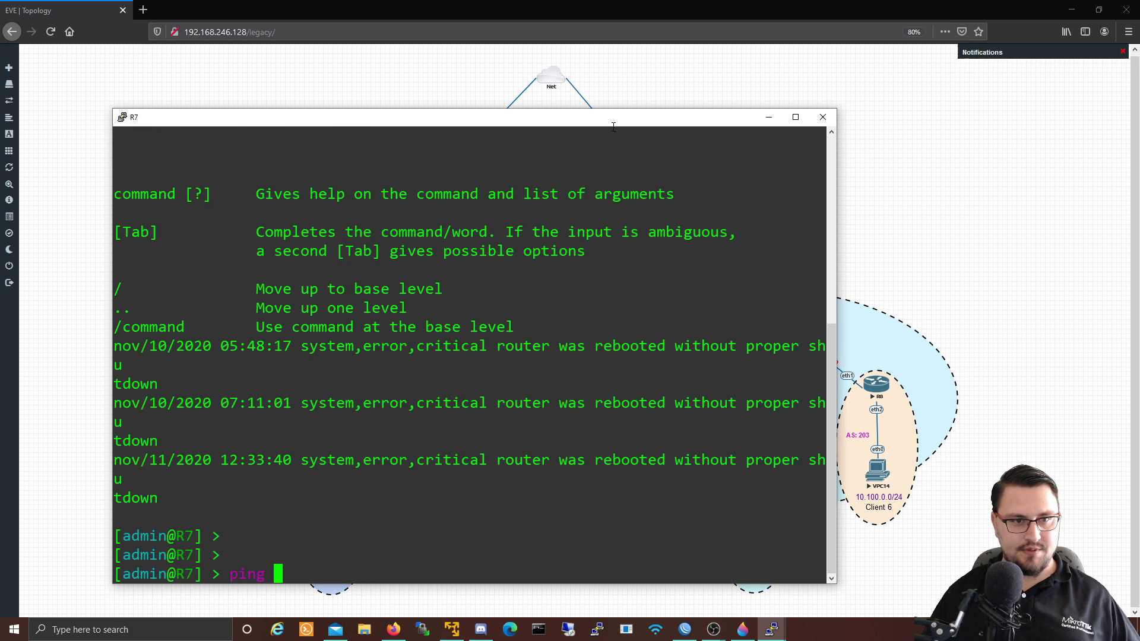
drag(614, 127, 537, 132)
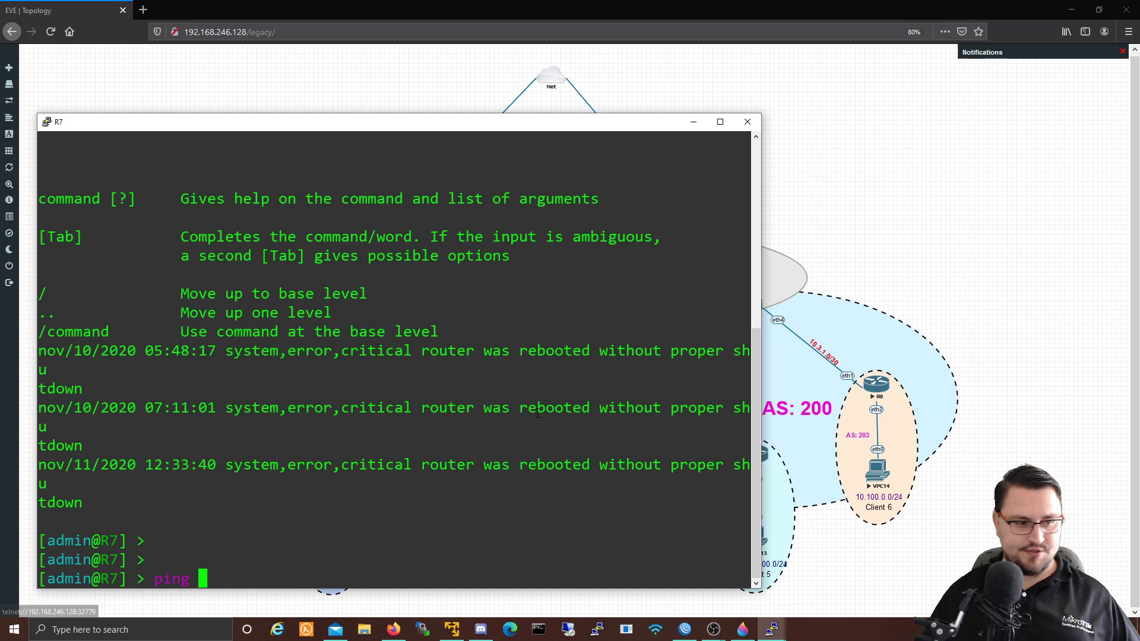
text(10.3.1.2)
key(Return)
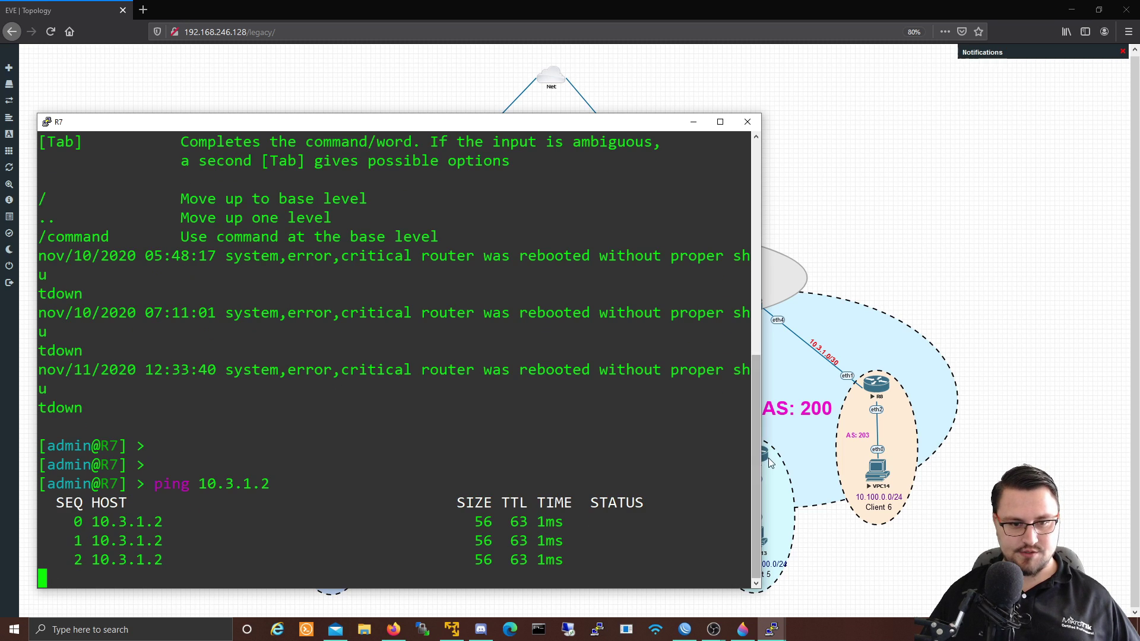
drag(572, 122, 484, 148)
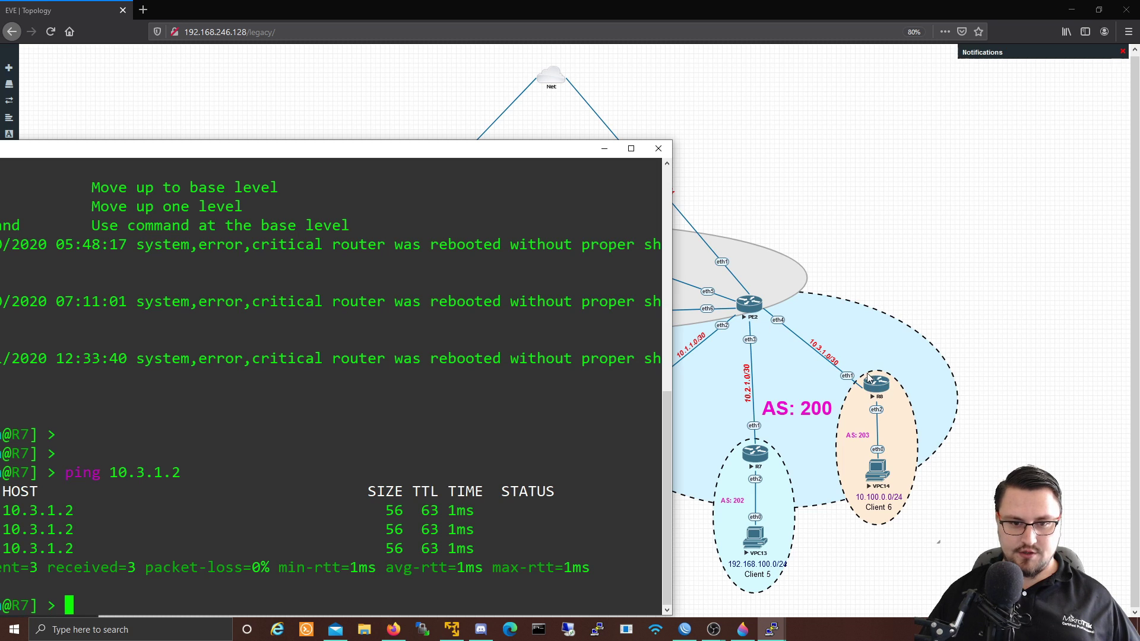
drag(431, 155, 674, 124)
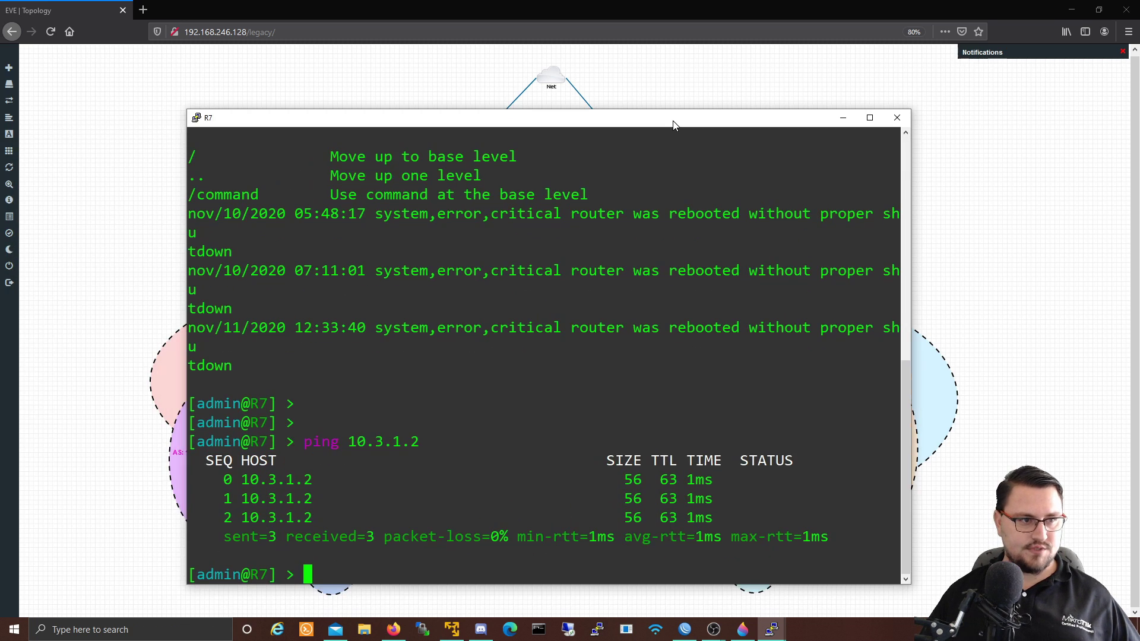
- Maximize WinBox and set the new rule to match protocol icmp on the input chain
mouse_move(684, 629)
click(676, 583)
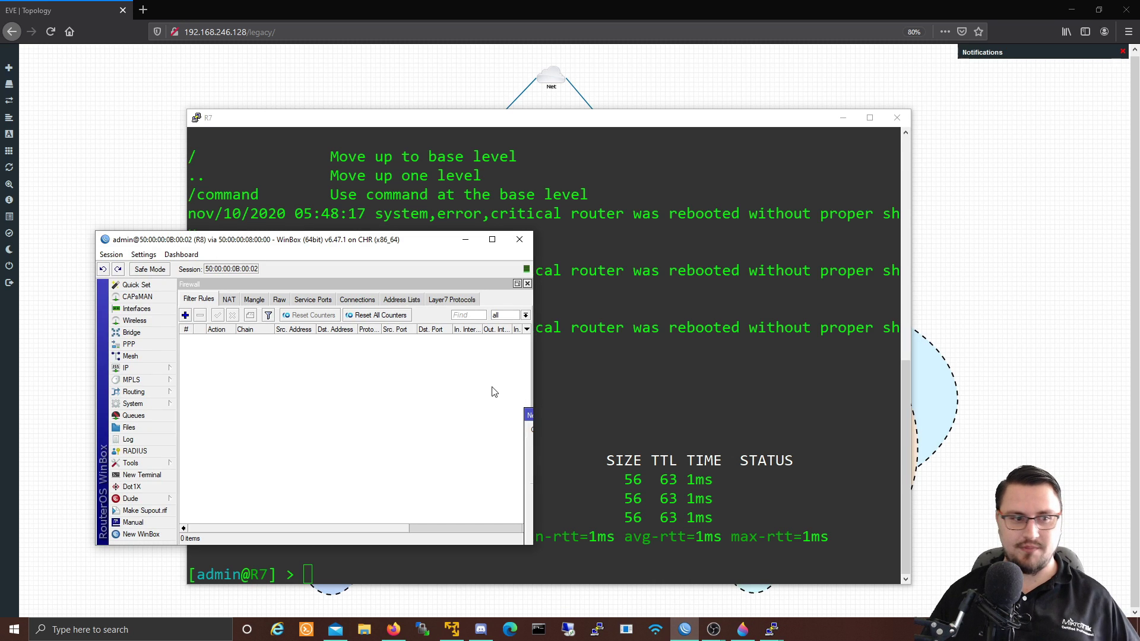
click(492, 239)
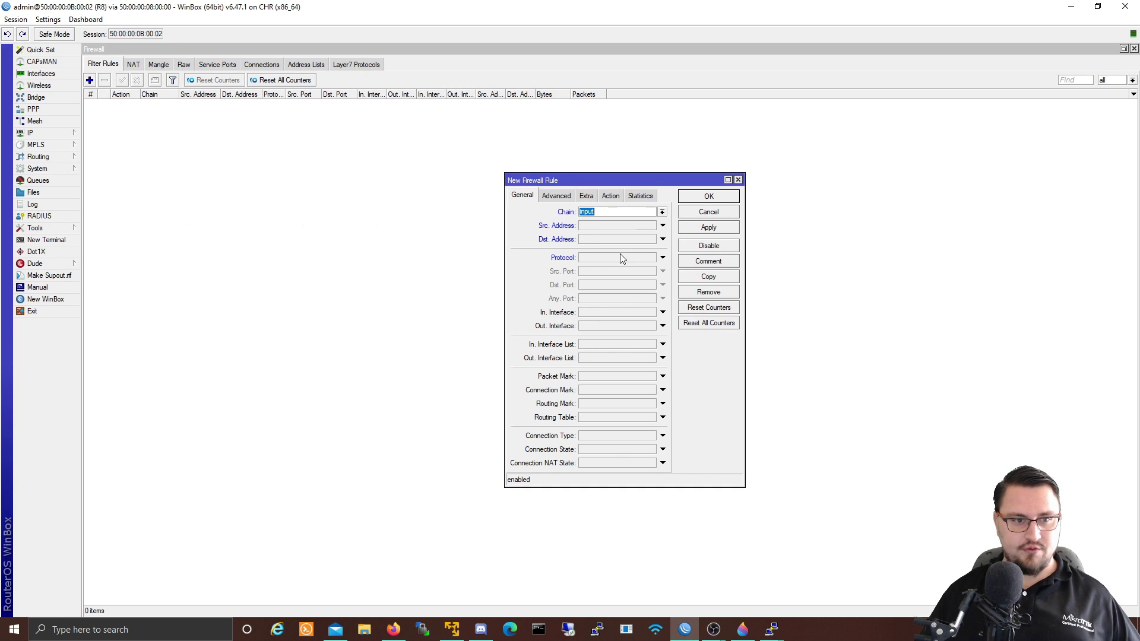
click(661, 214)
click(662, 214)
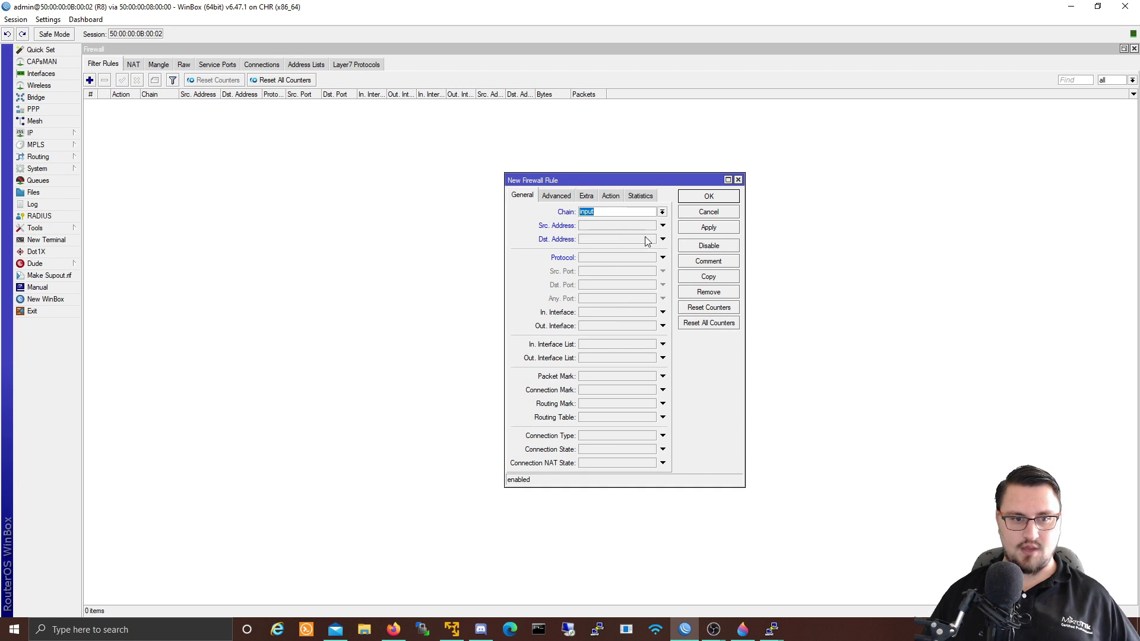
click(662, 257)
click(652, 257)
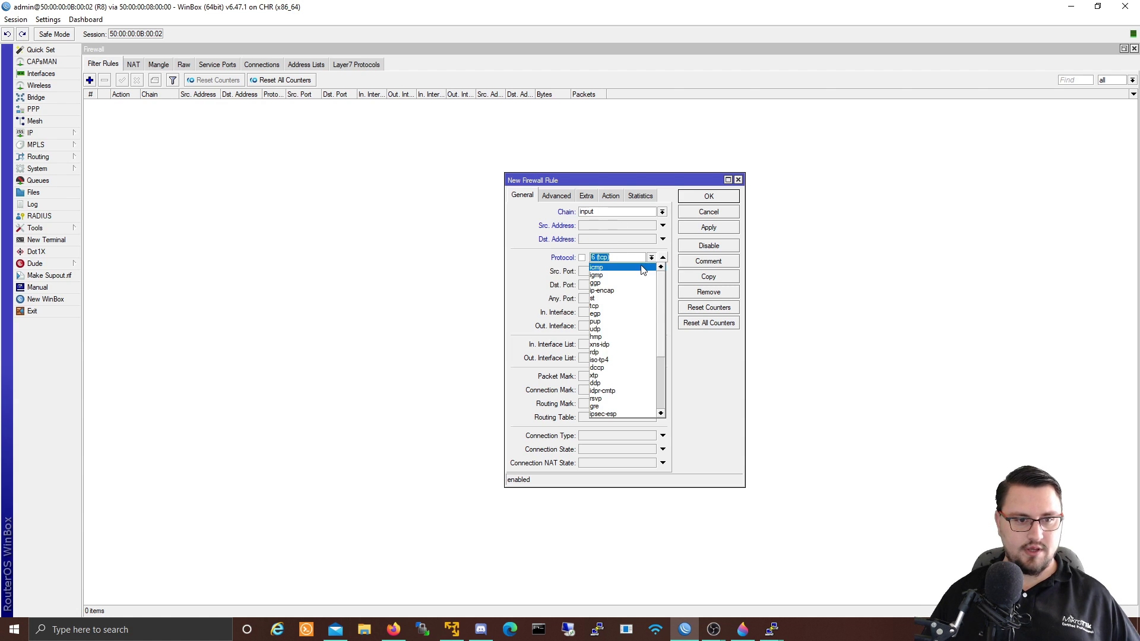
click(644, 268)
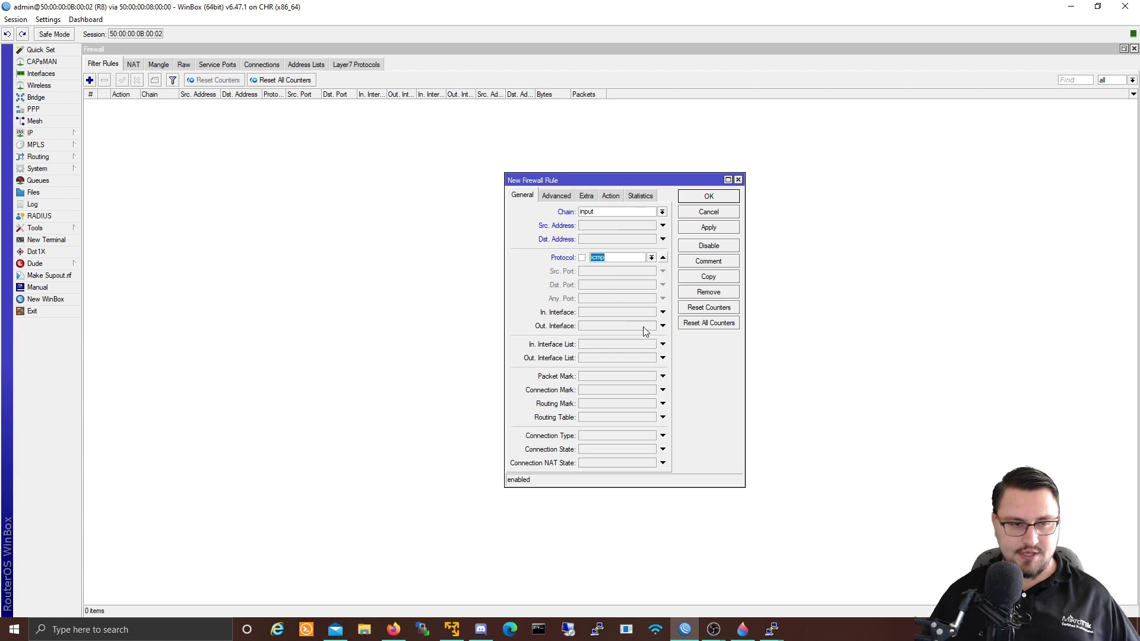
- Set the rule action to drop, then apply and save the rule
click(611, 198)
click(594, 214)
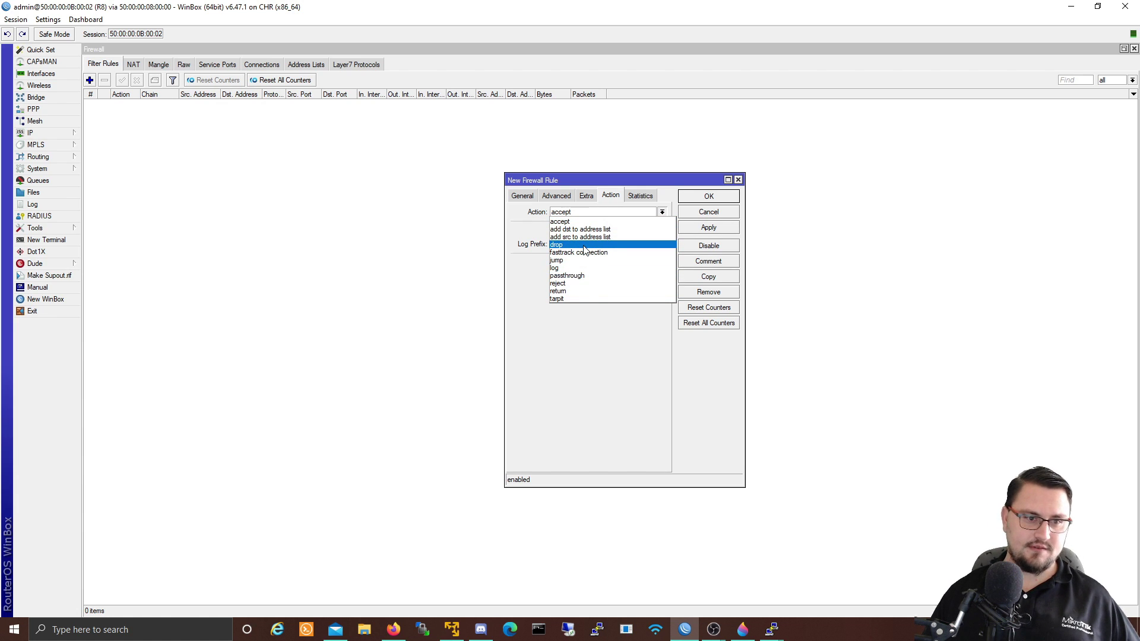
click(585, 246)
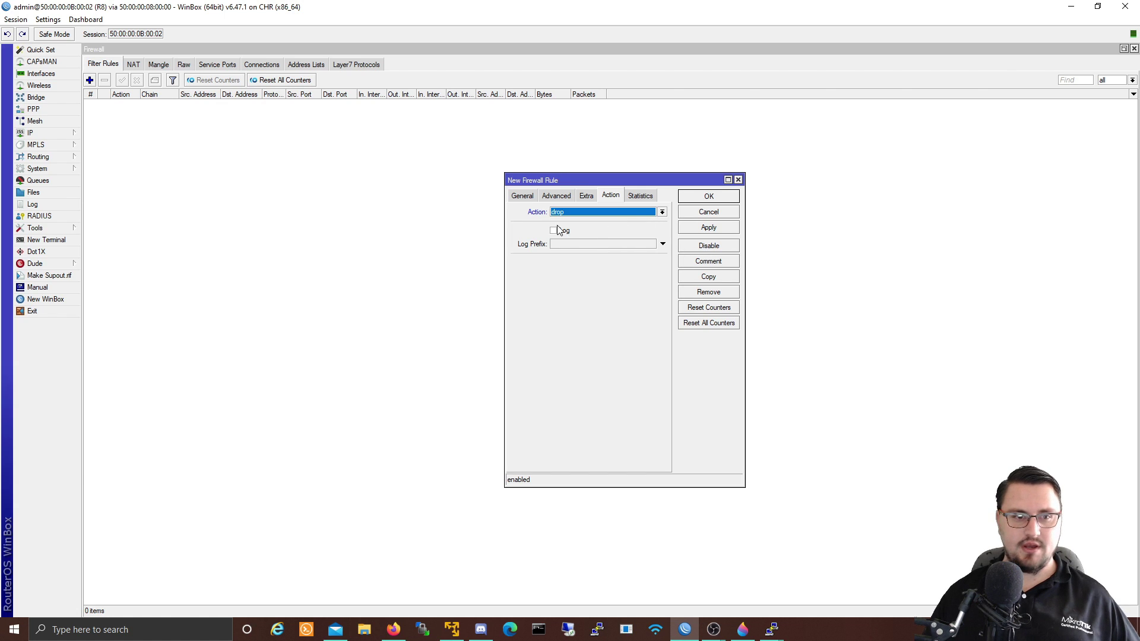
click(699, 230)
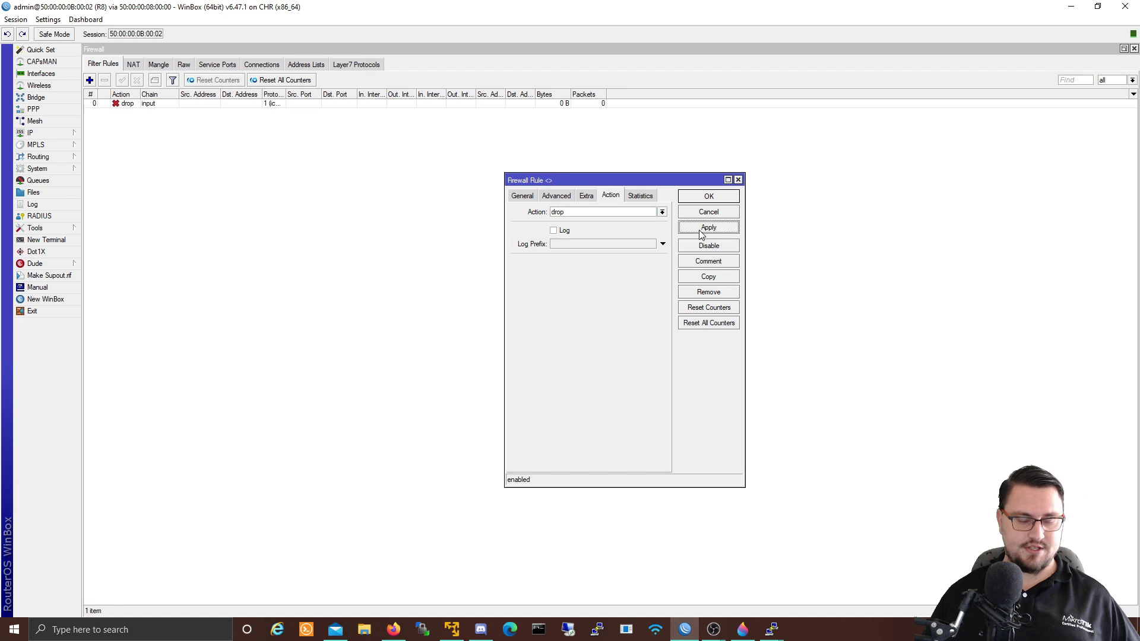
click(711, 202)
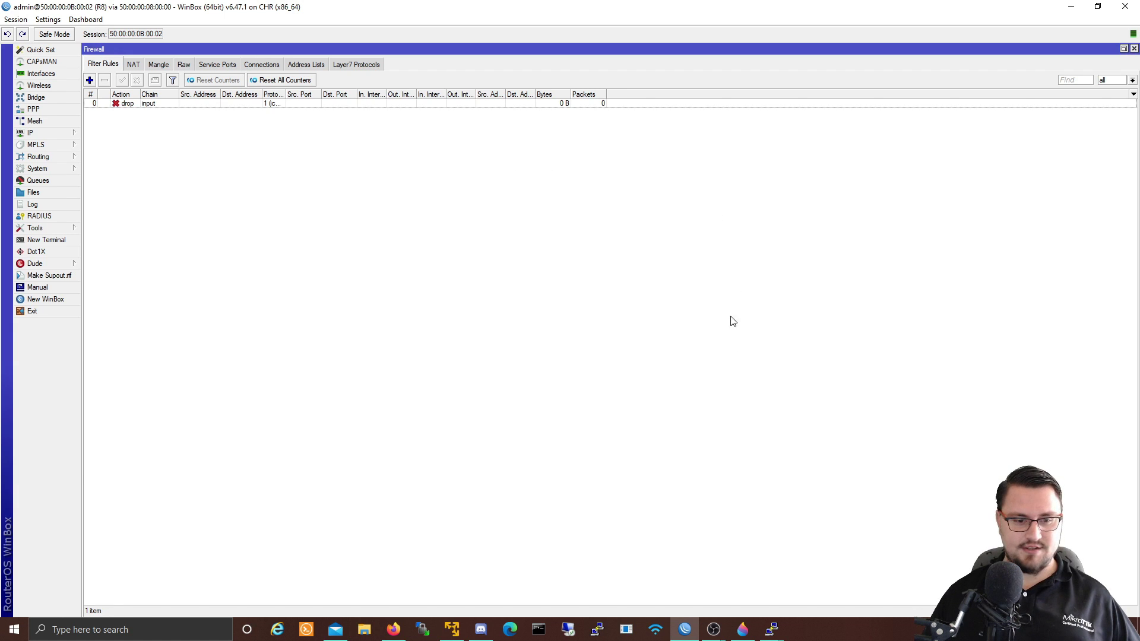
- Bring R7's console forward and rerun the ping to 10.3.1.2
click(777, 633)
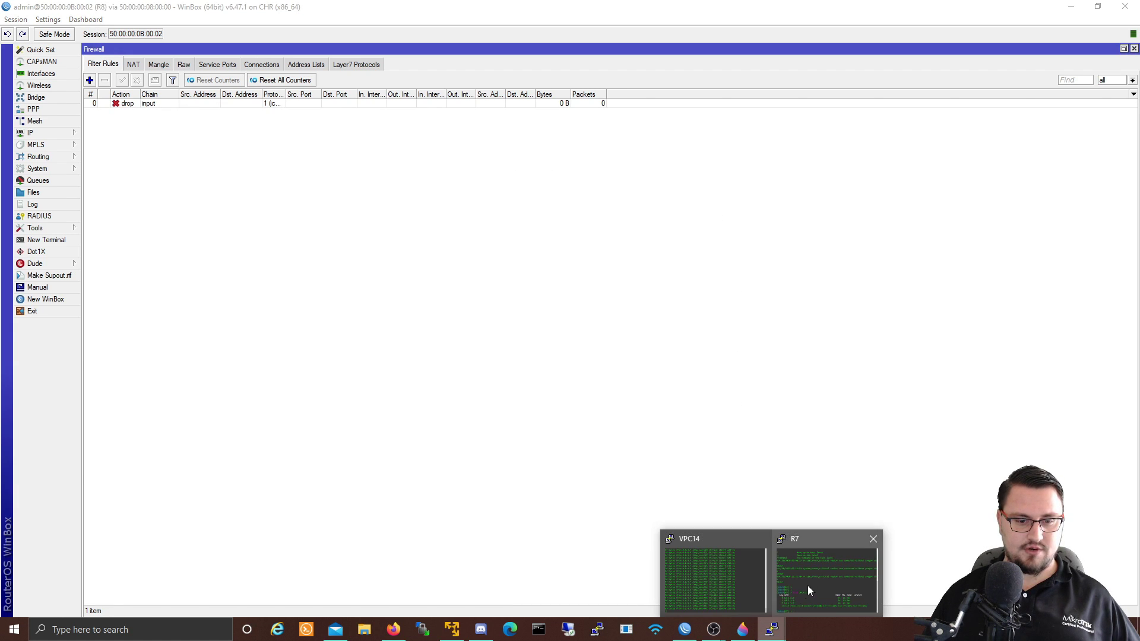
click(807, 587)
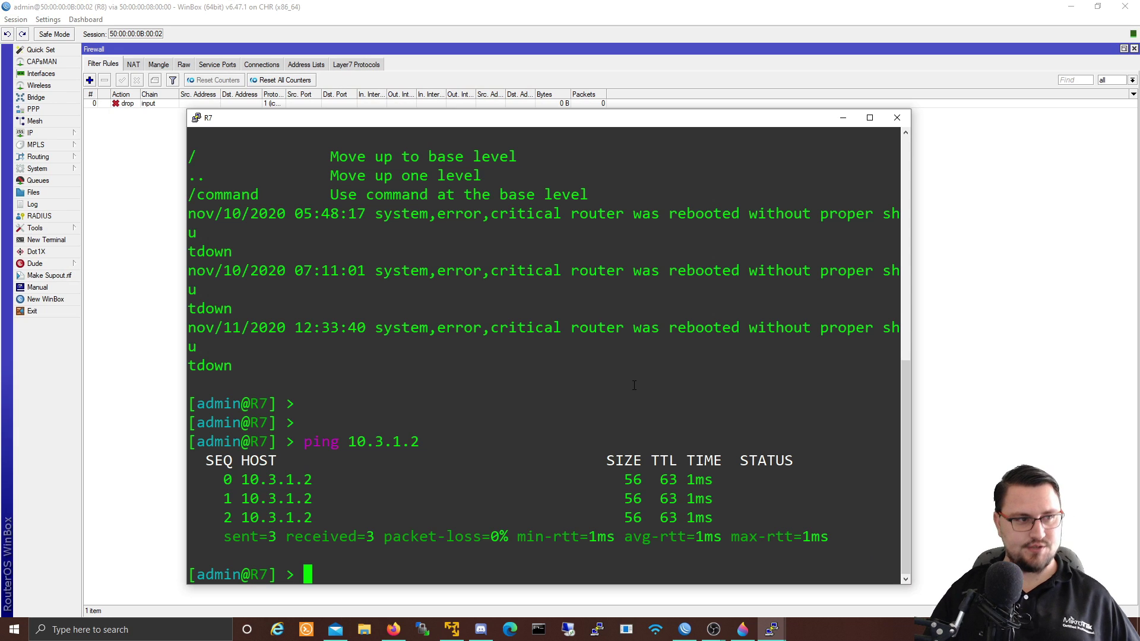
key(Return)
key(Return)
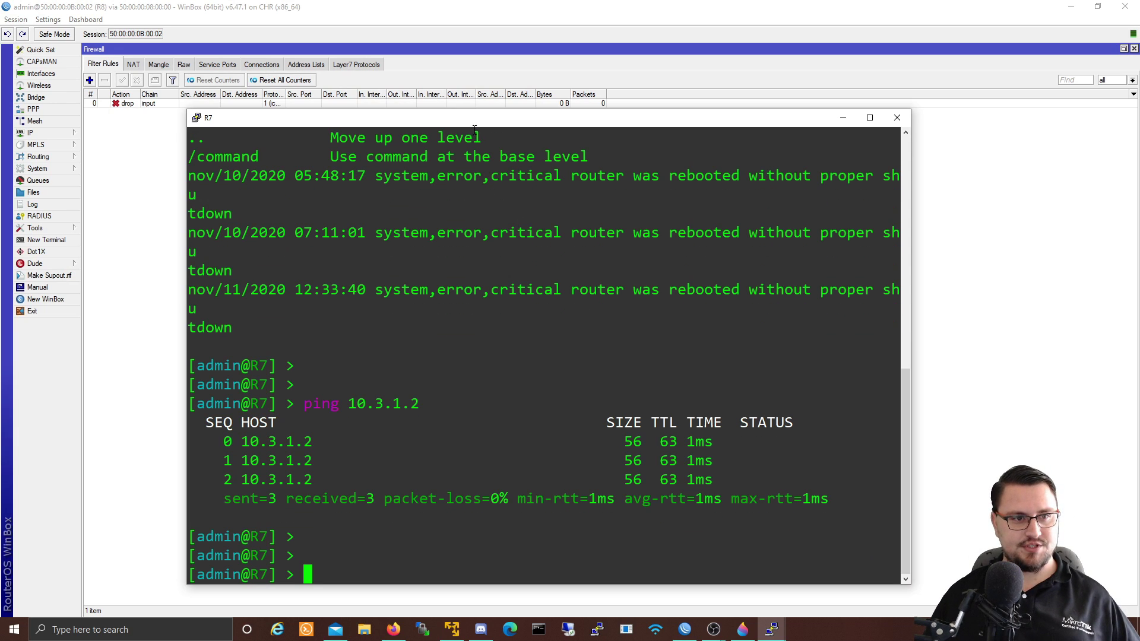
drag(468, 122, 462, 148)
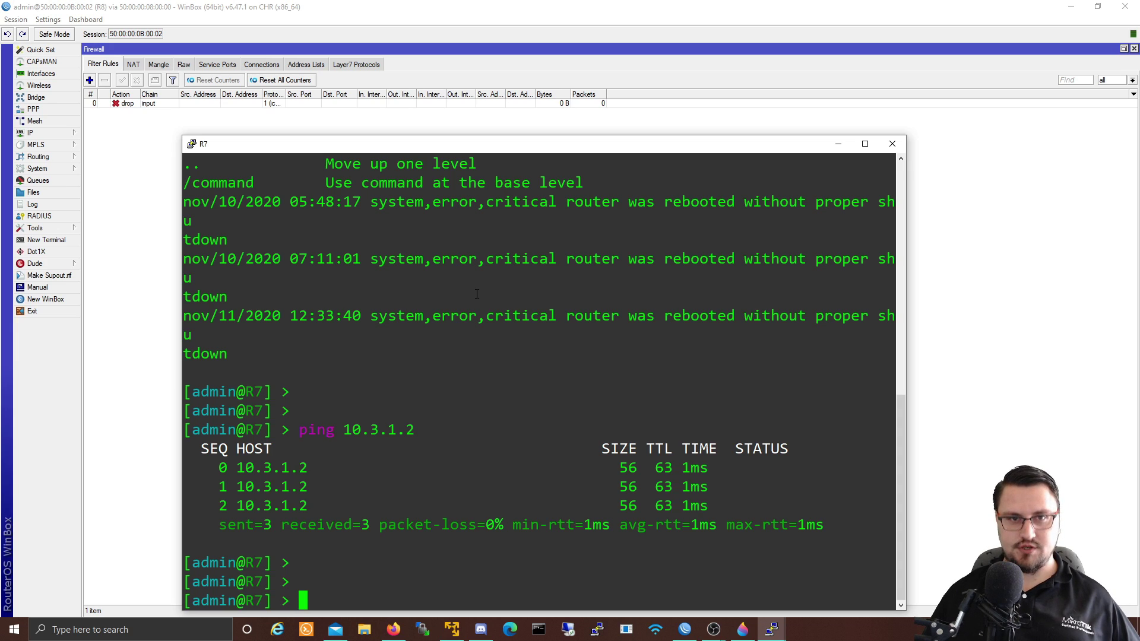
key(Up)
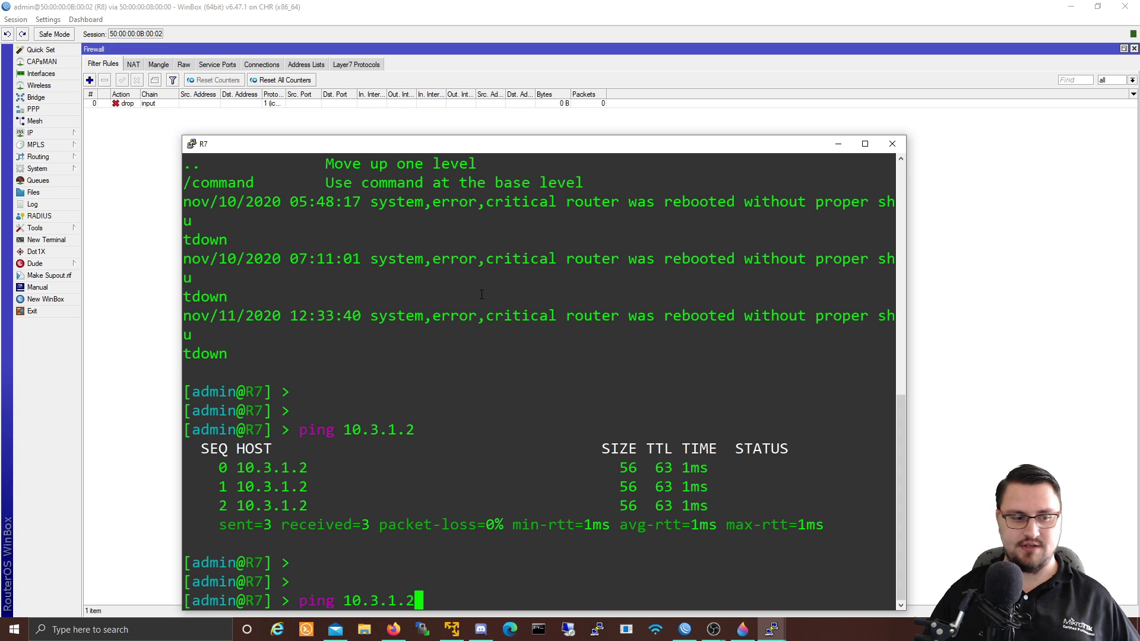
key(Return)
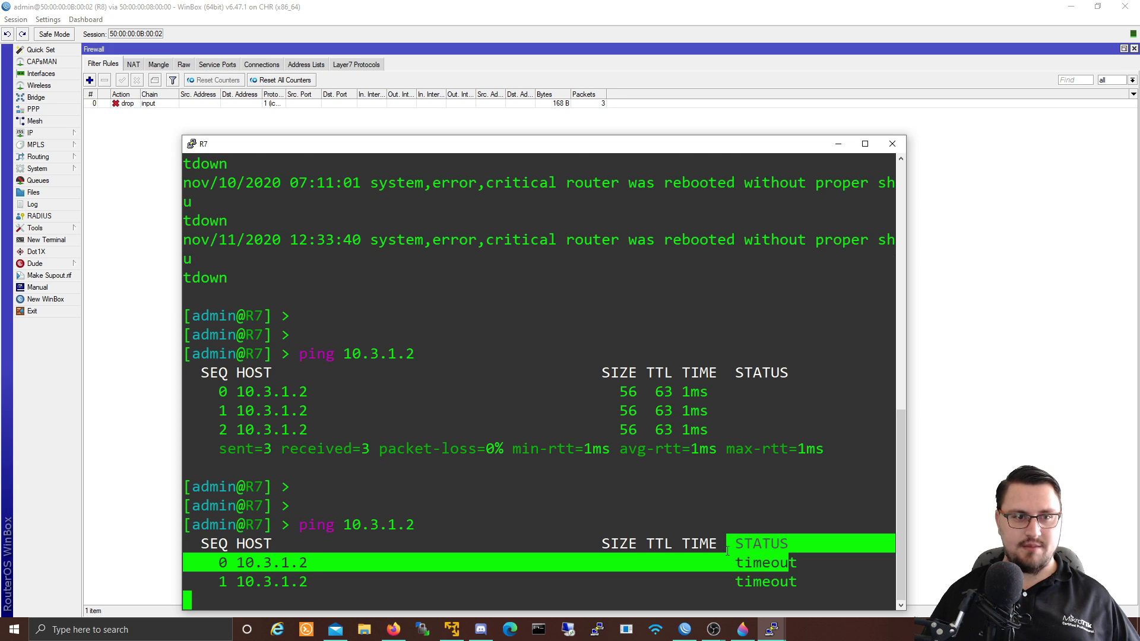
- Stop the ping showing 100% packet loss and open the input drop rule
drag(726, 544, 790, 563)
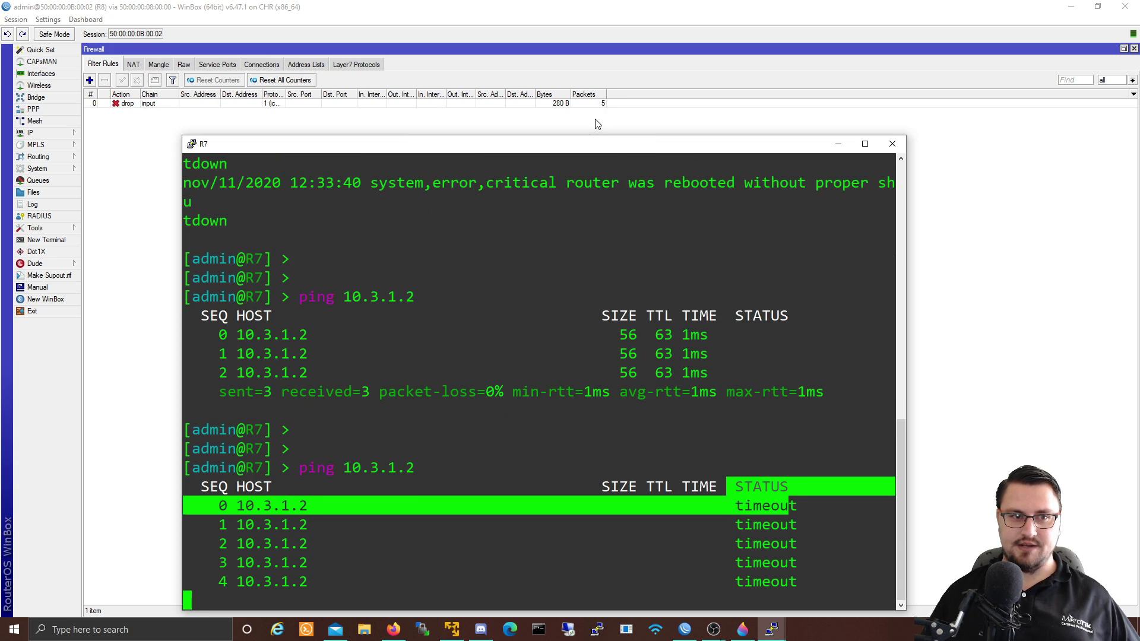
click(502, 283)
key(ctrl+c)
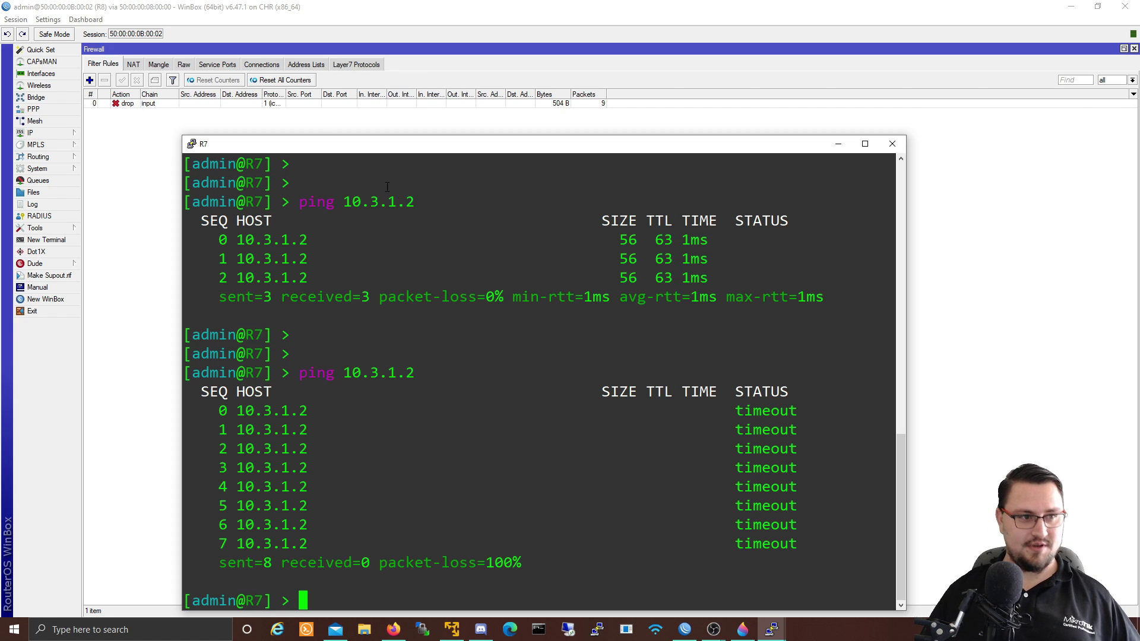
double_click(153, 104)
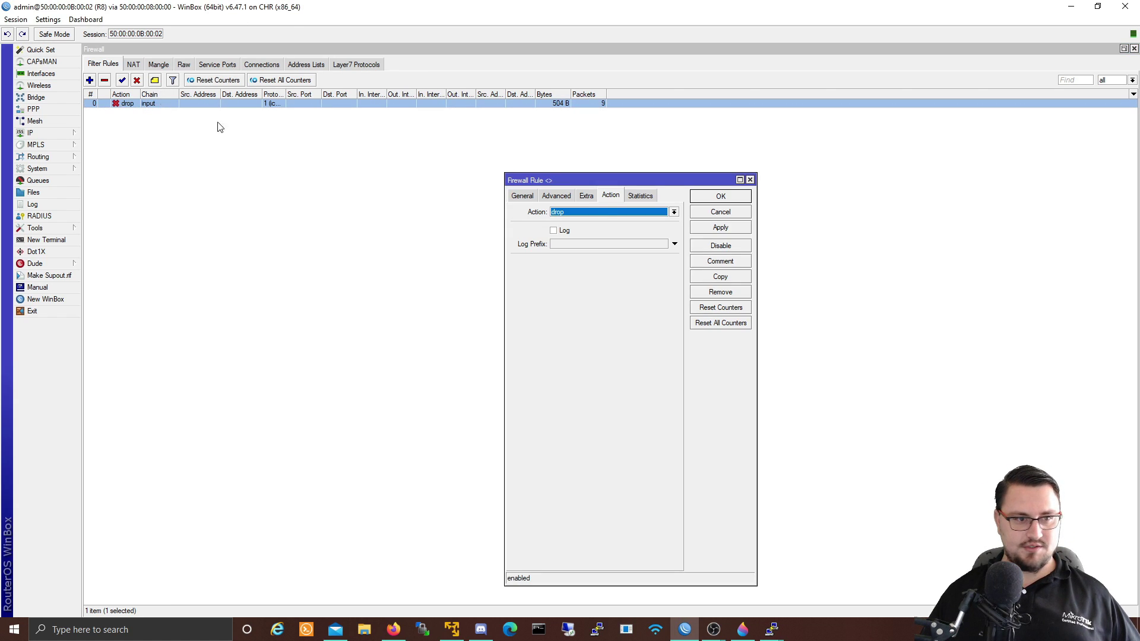
- On the General tab, change the input drop rule's protocol from icmp to tcp
click(523, 196)
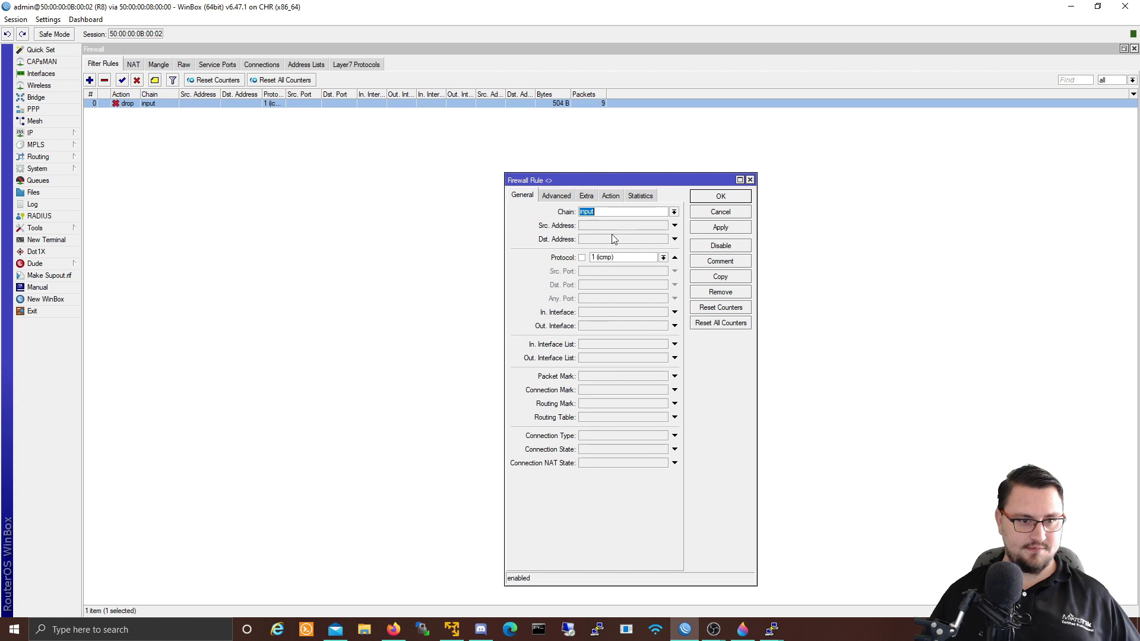
click(663, 257)
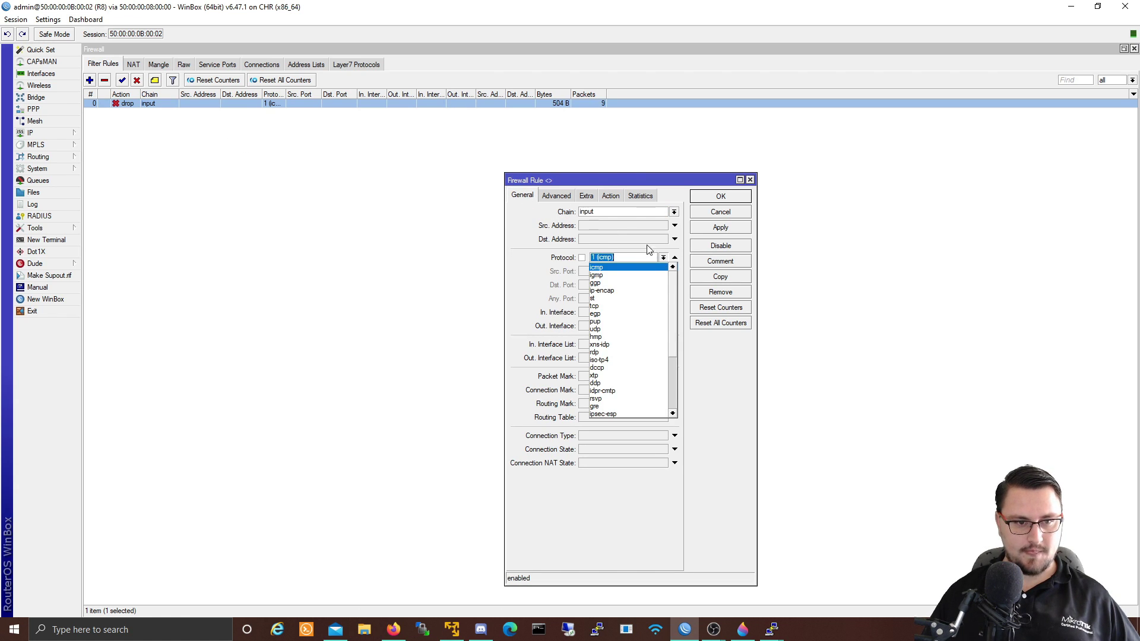
click(647, 249)
click(662, 259)
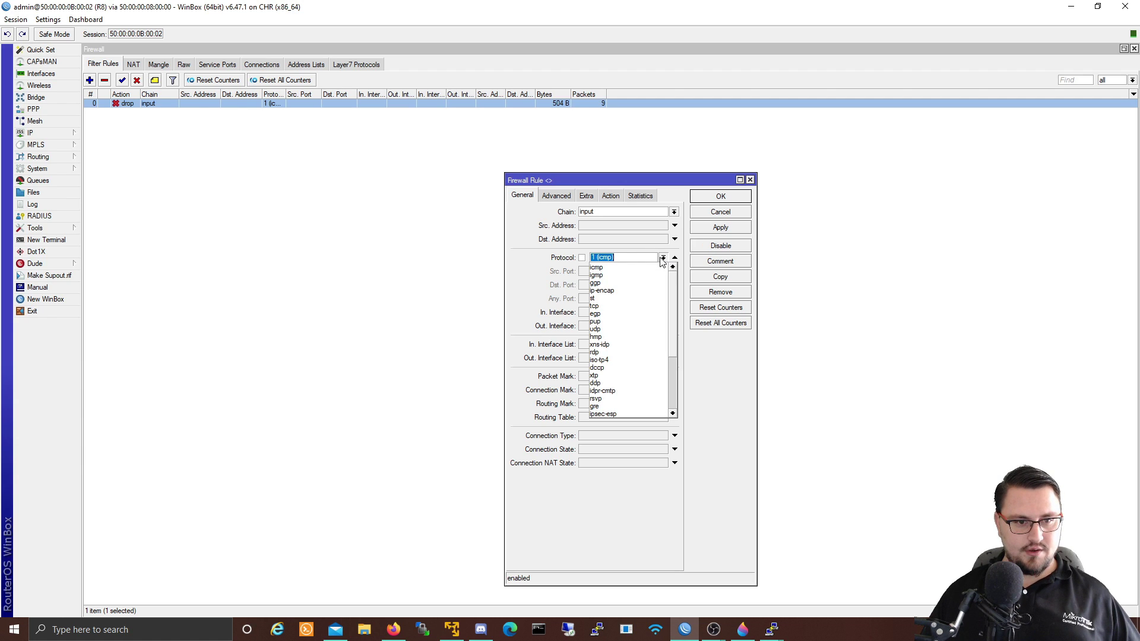
scroll(652, 306, down, 3)
text(tc)
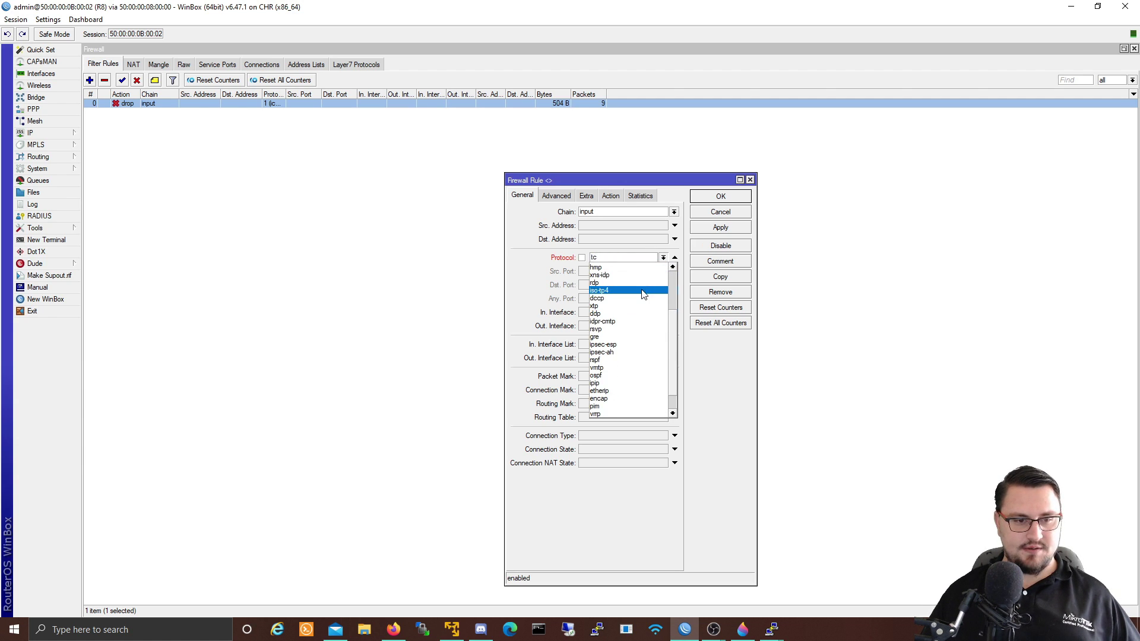
scroll(638, 307, down, 1)
scroll(629, 310, up, 4)
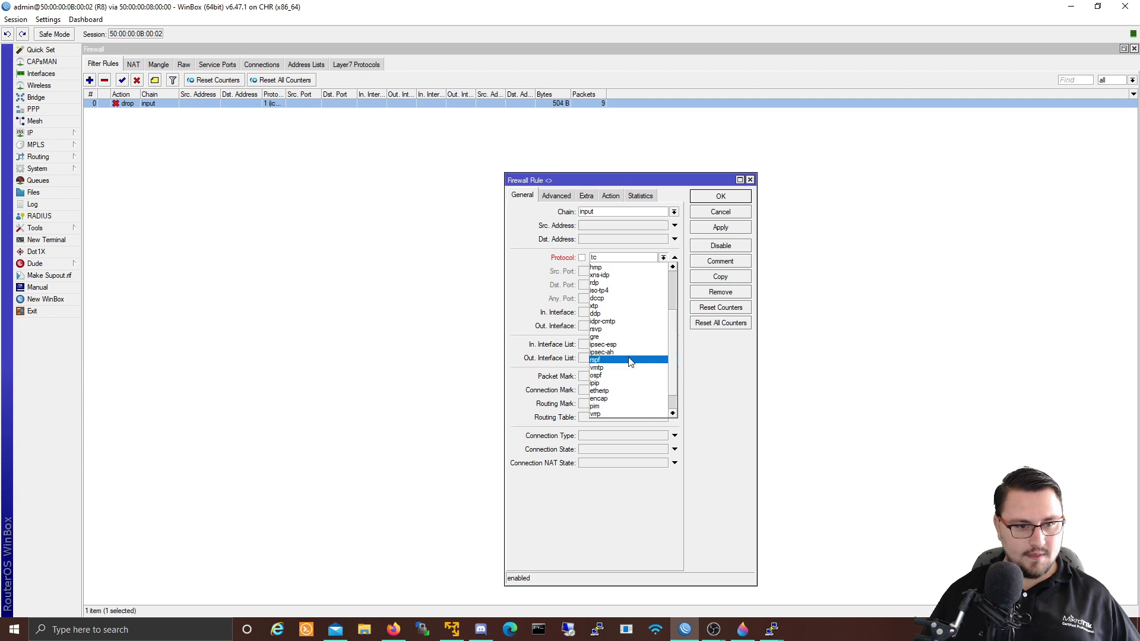
click(622, 306)
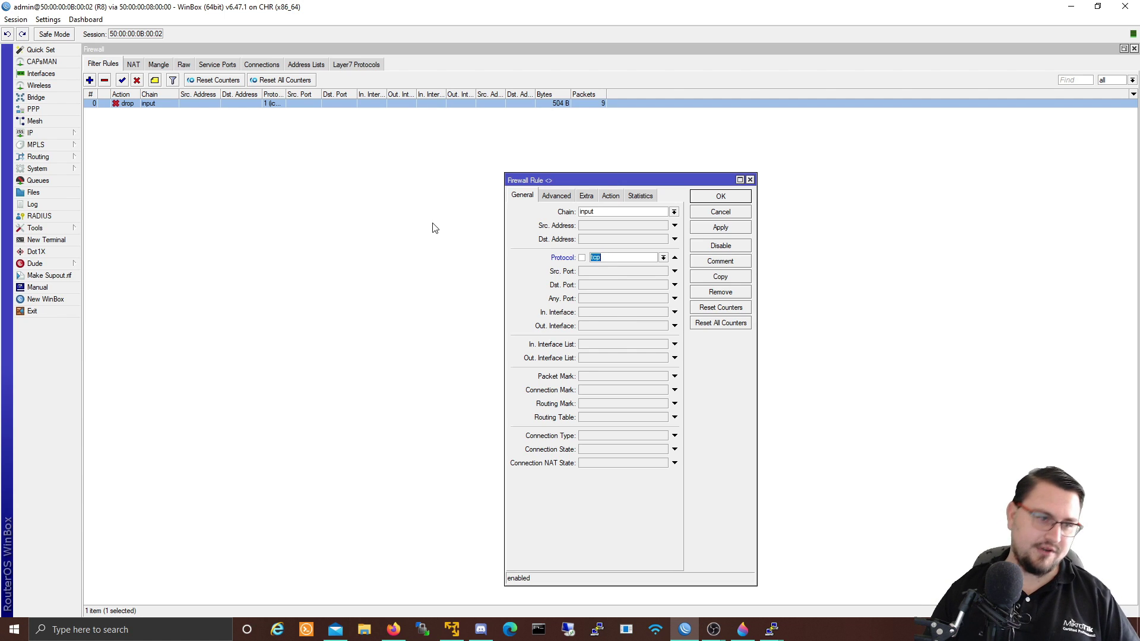
- Set the protocol back to icmp and enable source address matching
click(662, 257)
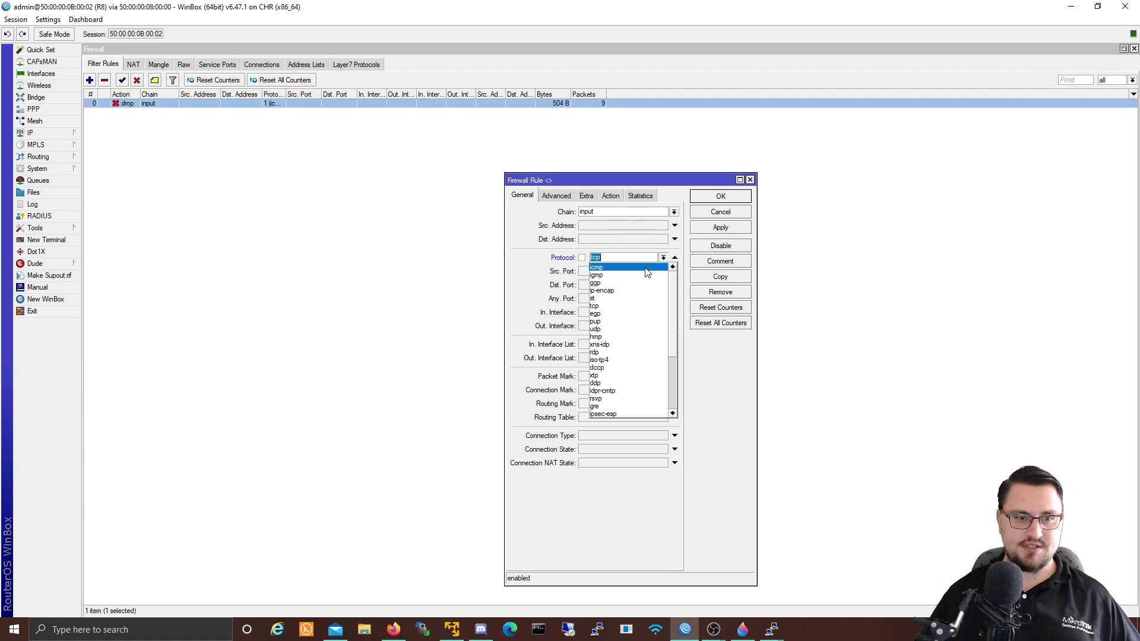
click(646, 265)
click(604, 224)
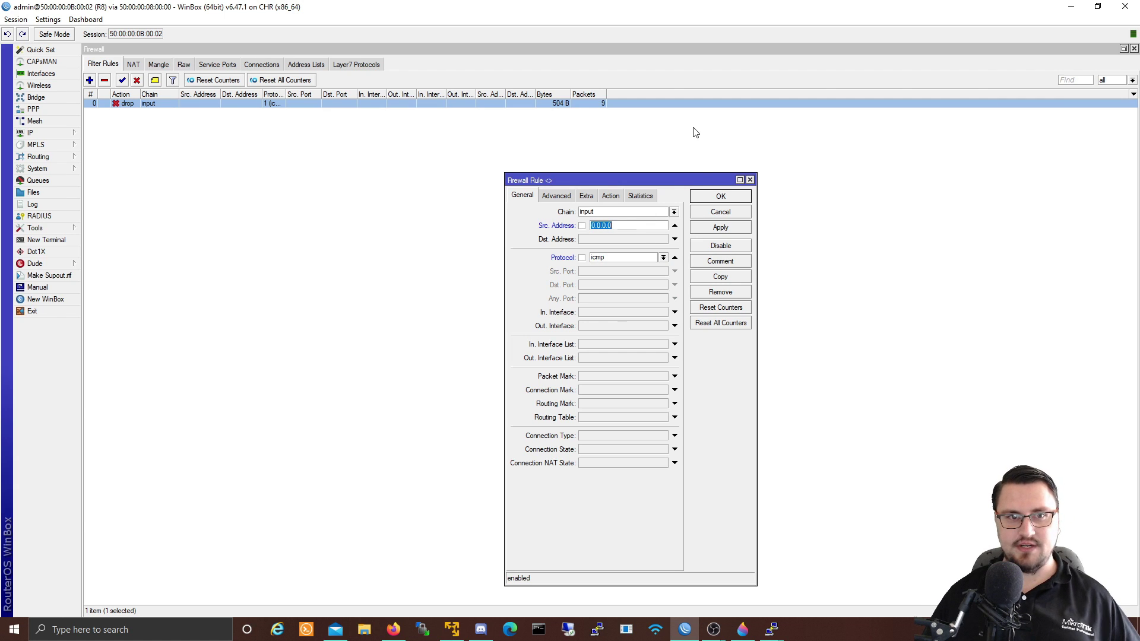
- Rearrange the windows and set the rule's source address to 10.1.1.2
double_click(605, 15)
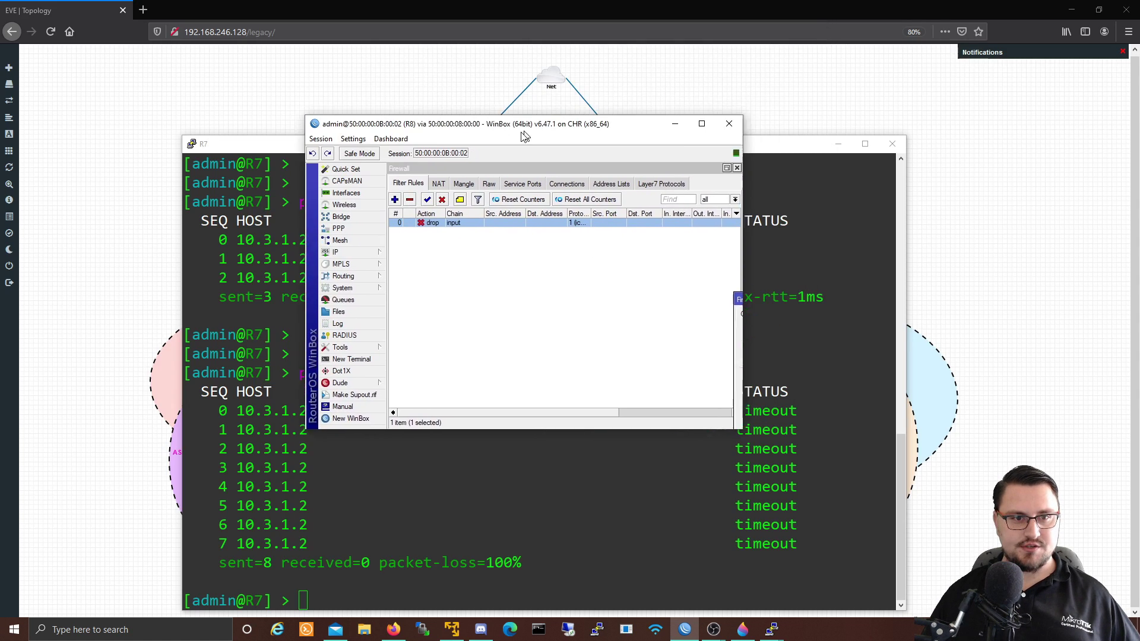
click(842, 146)
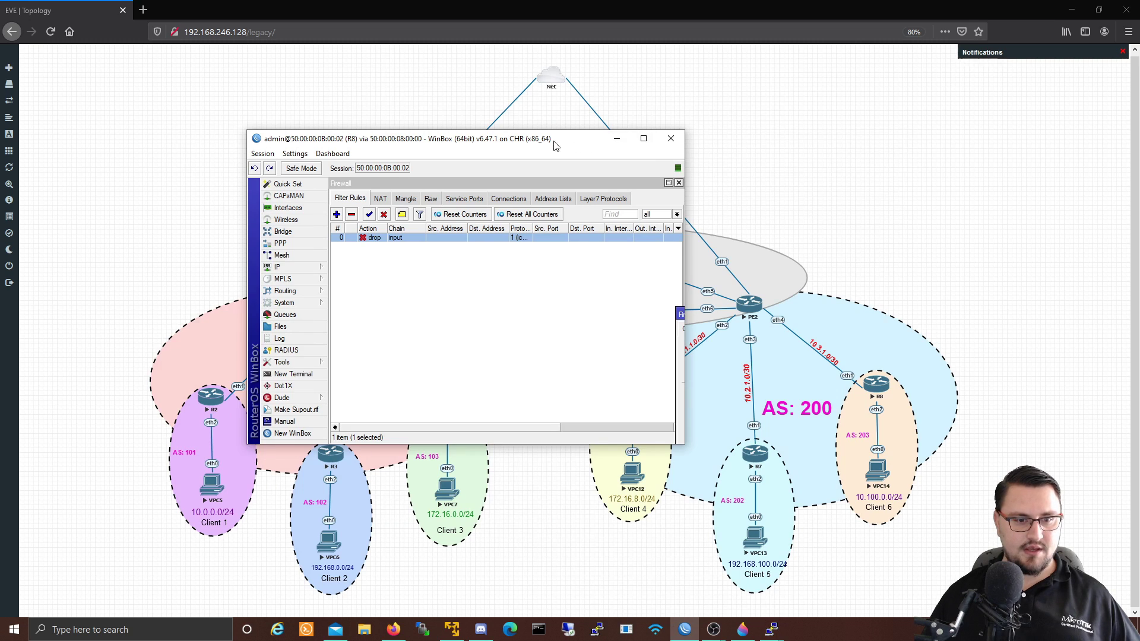
drag(557, 142, 442, 144)
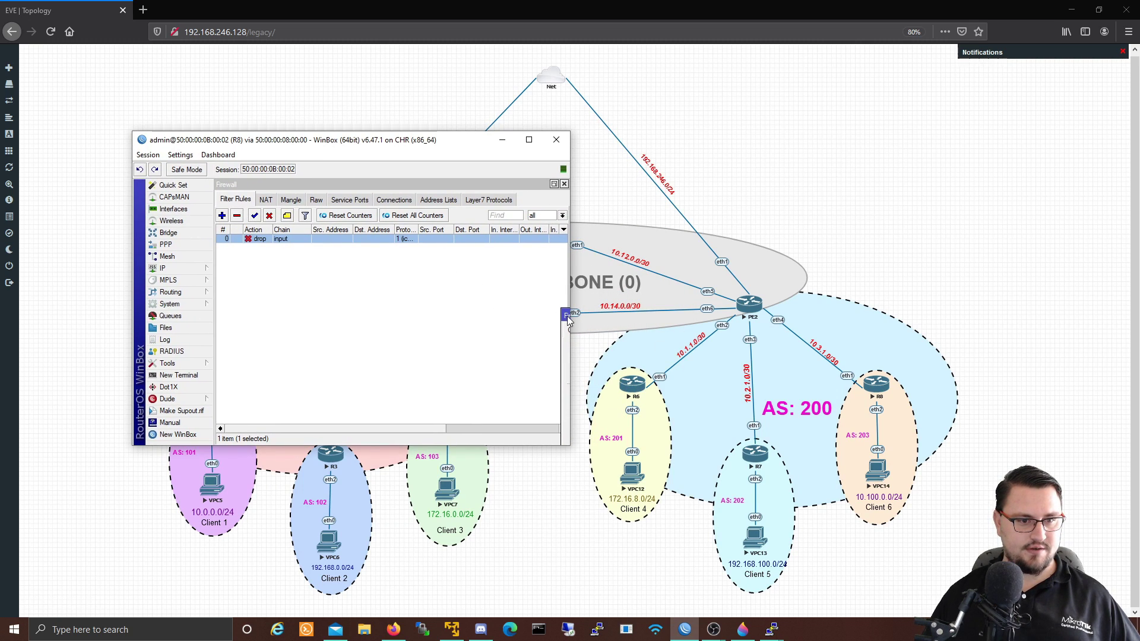
drag(566, 315, 317, 230)
click(440, 276)
text(10.1.1.2)
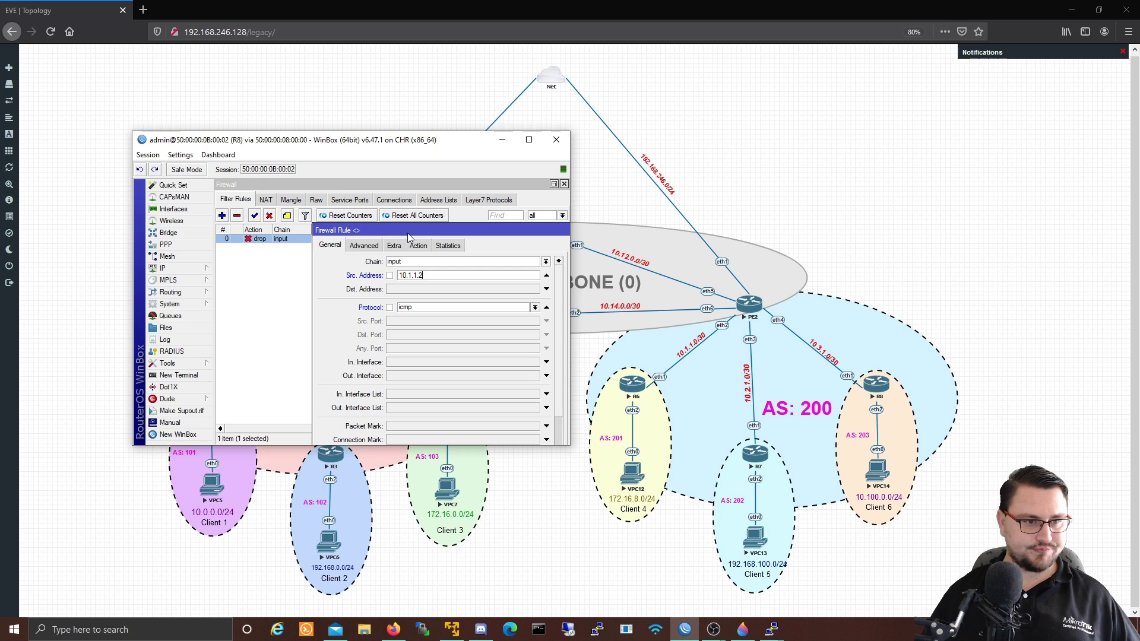
- Change the action to reject with icmp network unreachable, apply, and close the editor
drag(408, 236, 293, 217)
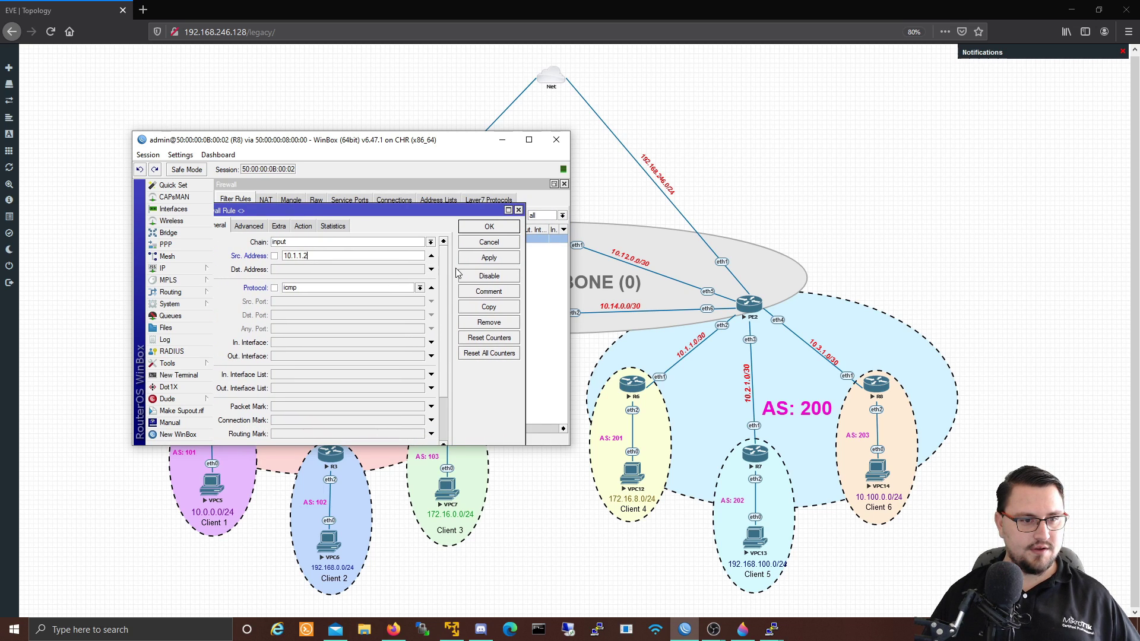
click(304, 226)
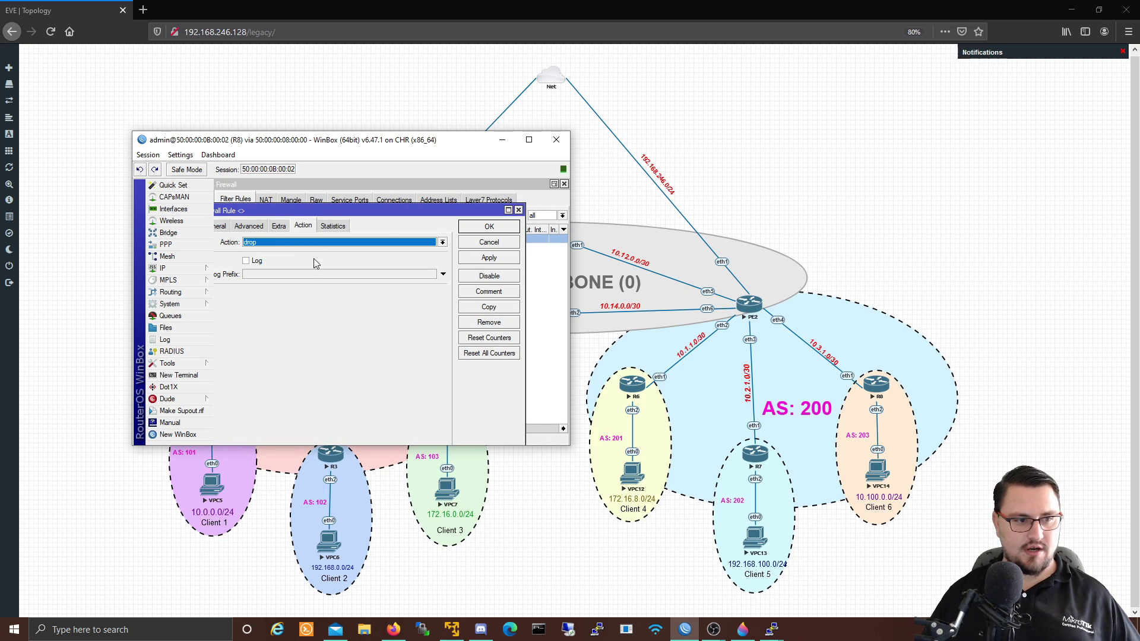
click(309, 245)
click(301, 314)
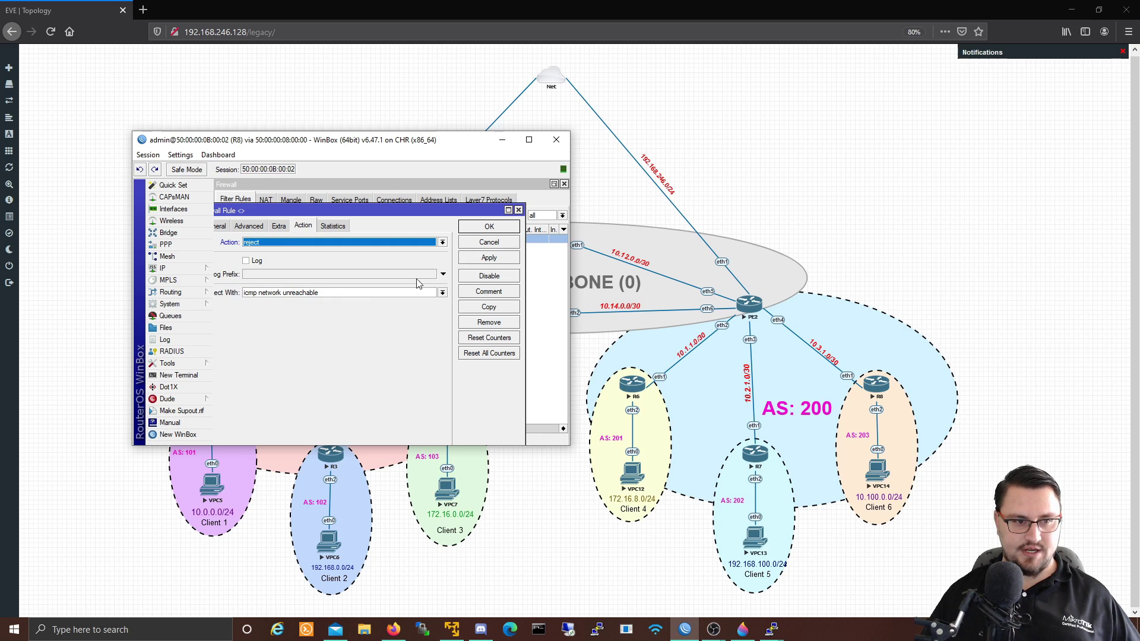
click(475, 260)
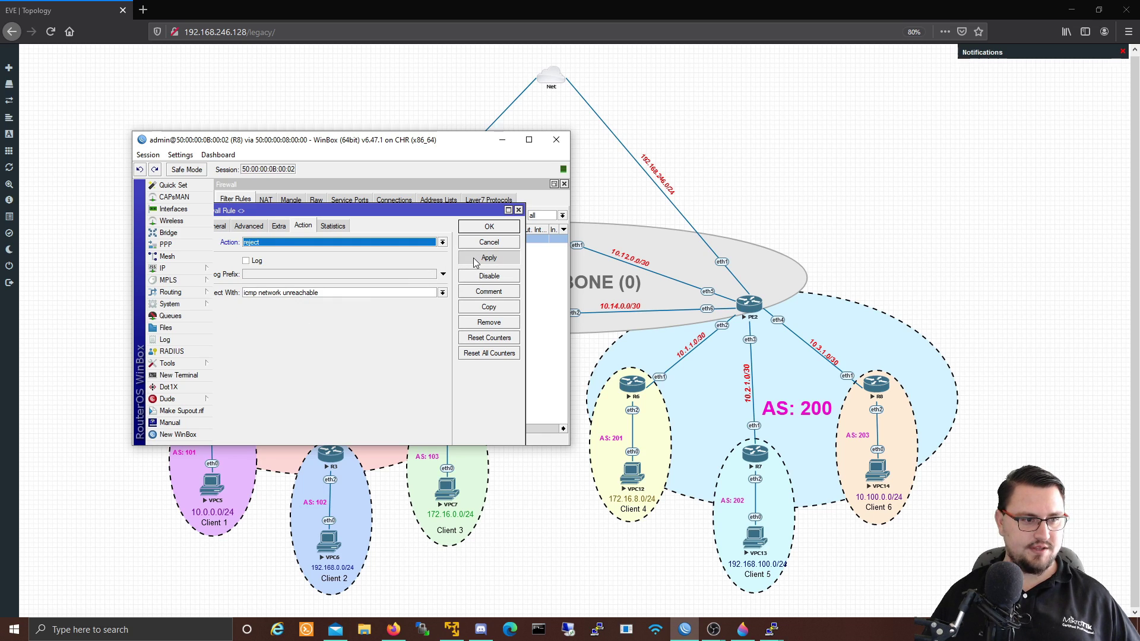
click(488, 227)
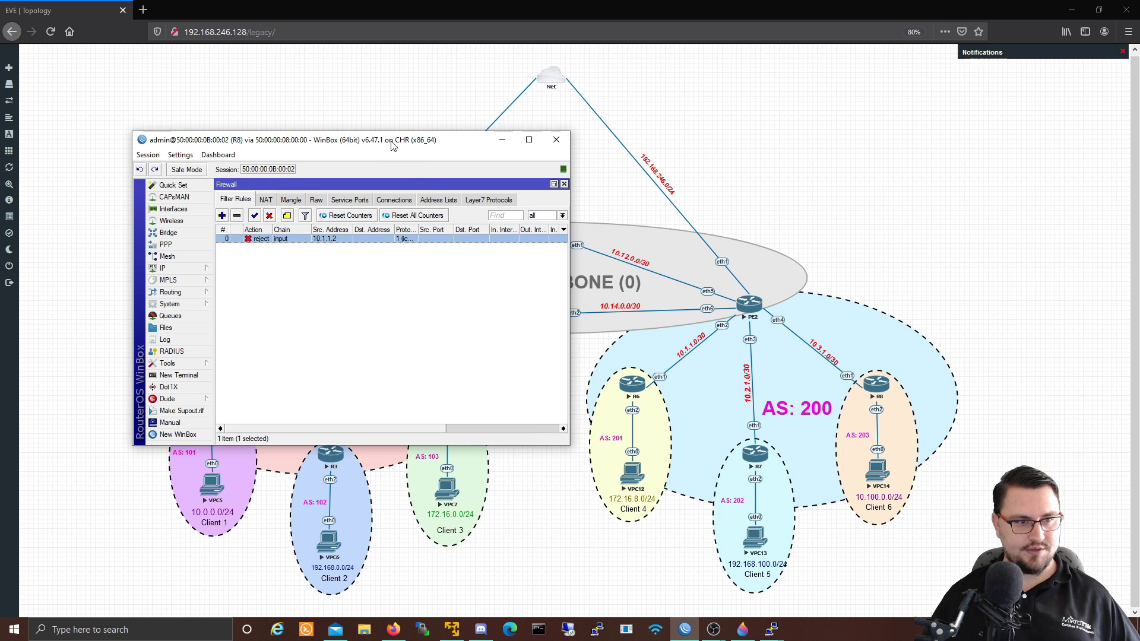
drag(391, 146, 371, 165)
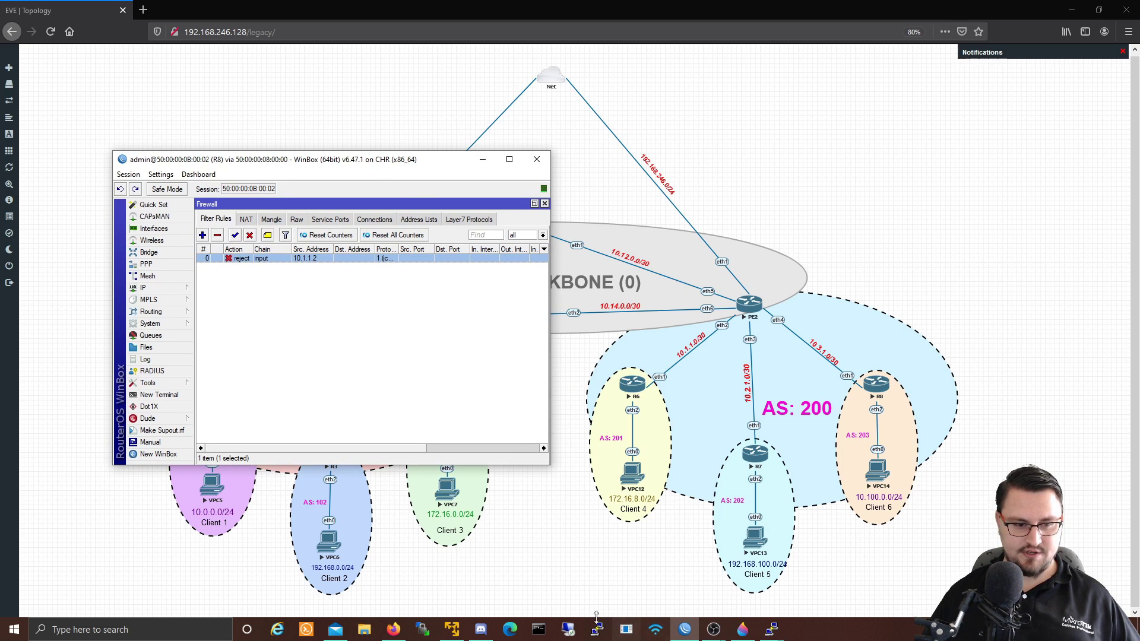
- Re-run the ping to 10.3.1.2 in the R7 terminal and stop it
mouse_move(773, 623)
click(807, 582)
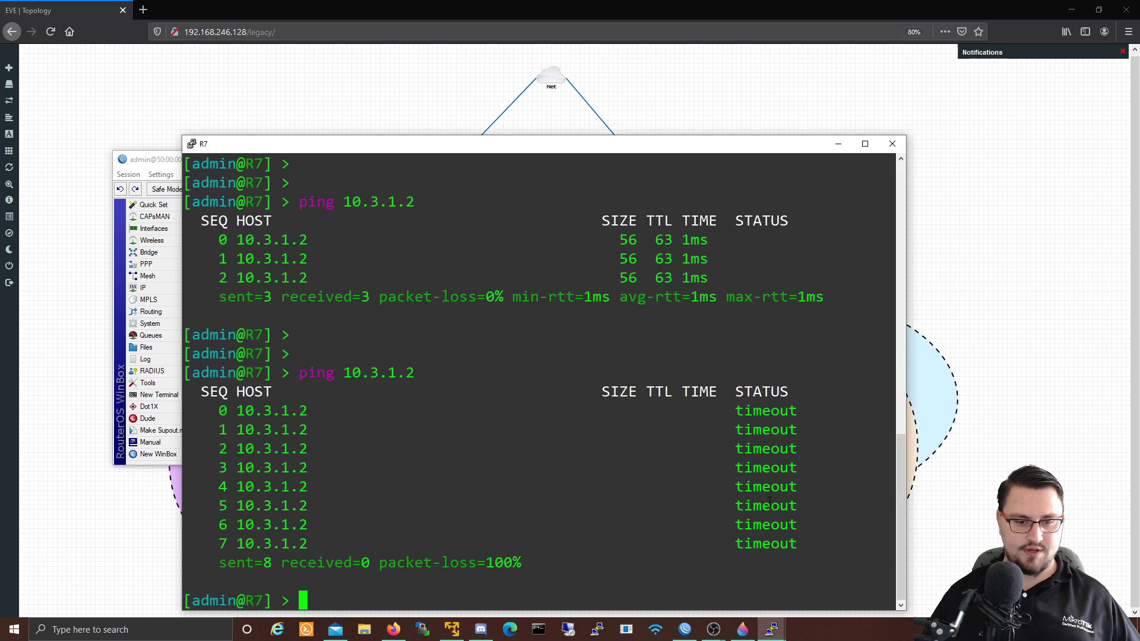
key(Up)
key(Return)
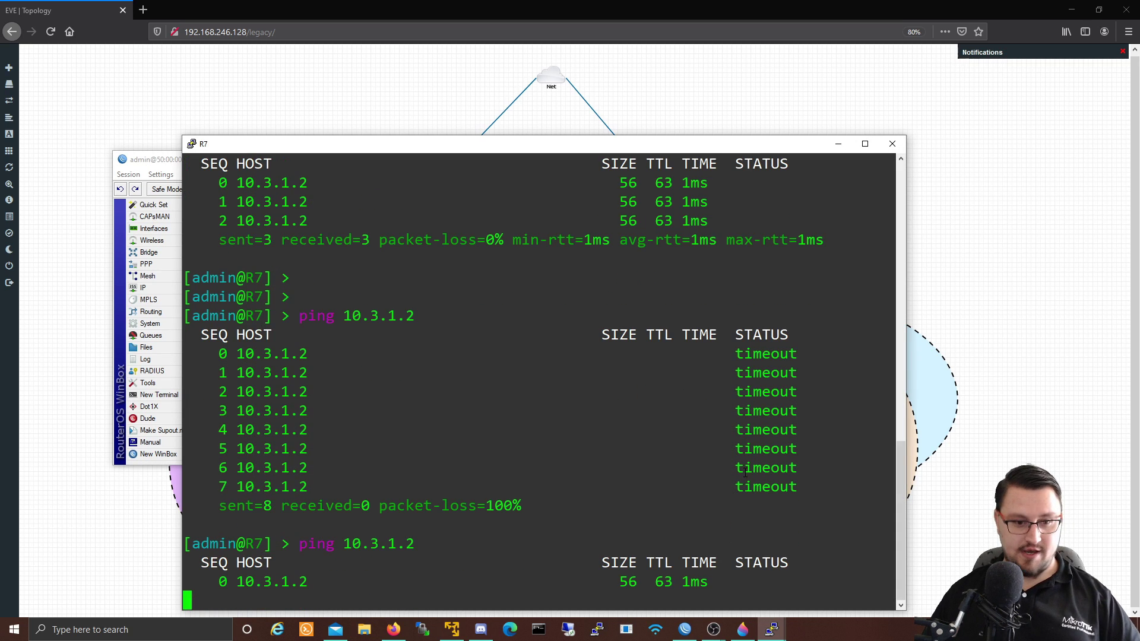
key(ctrl+c)
click(838, 143)
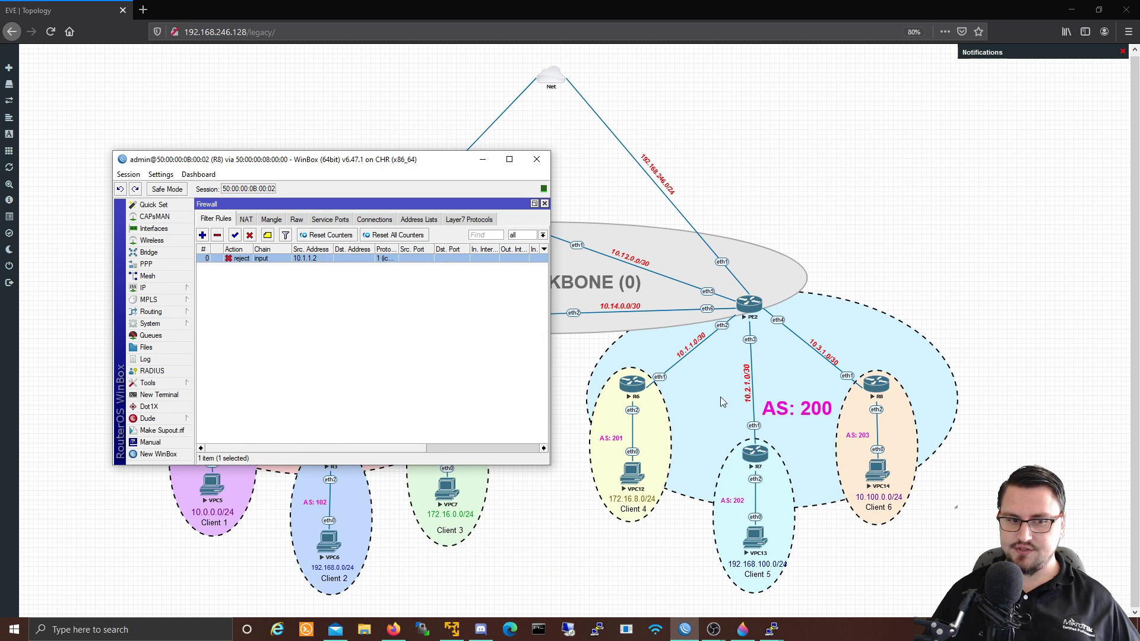
- Open a telnet console to R6 and log in as admin
click(632, 386)
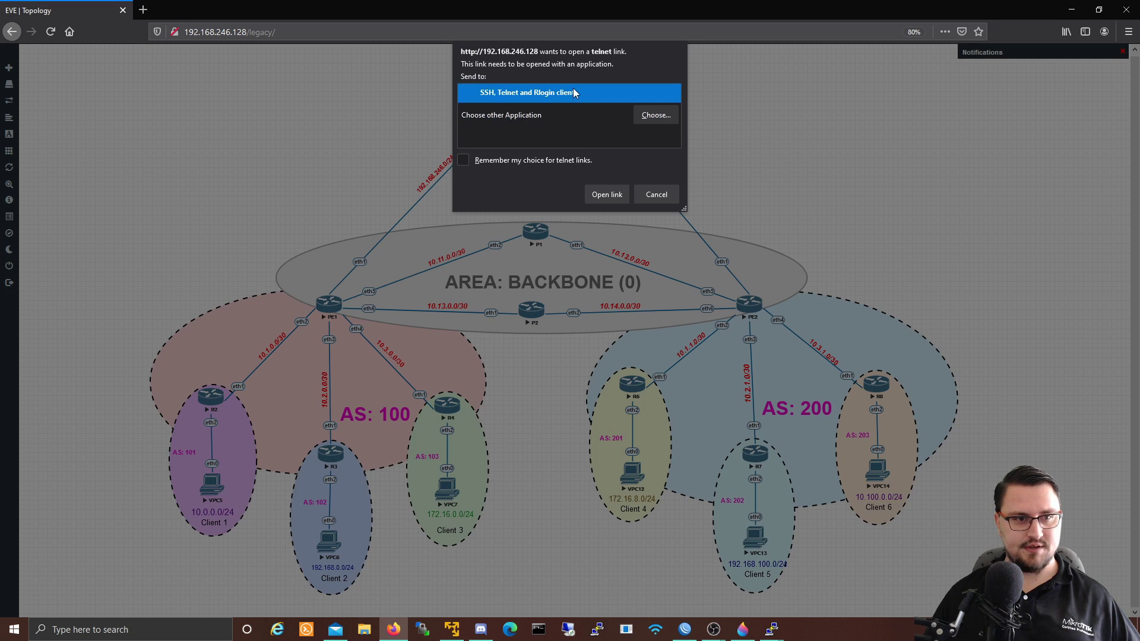
click(589, 193)
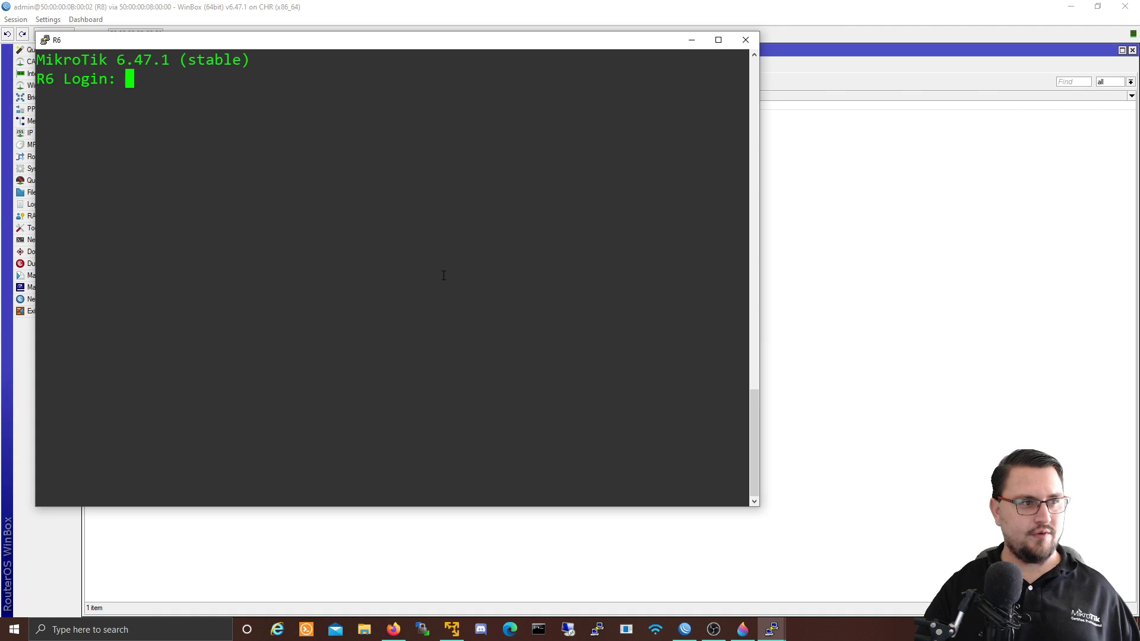
text(admin)
key(Return)
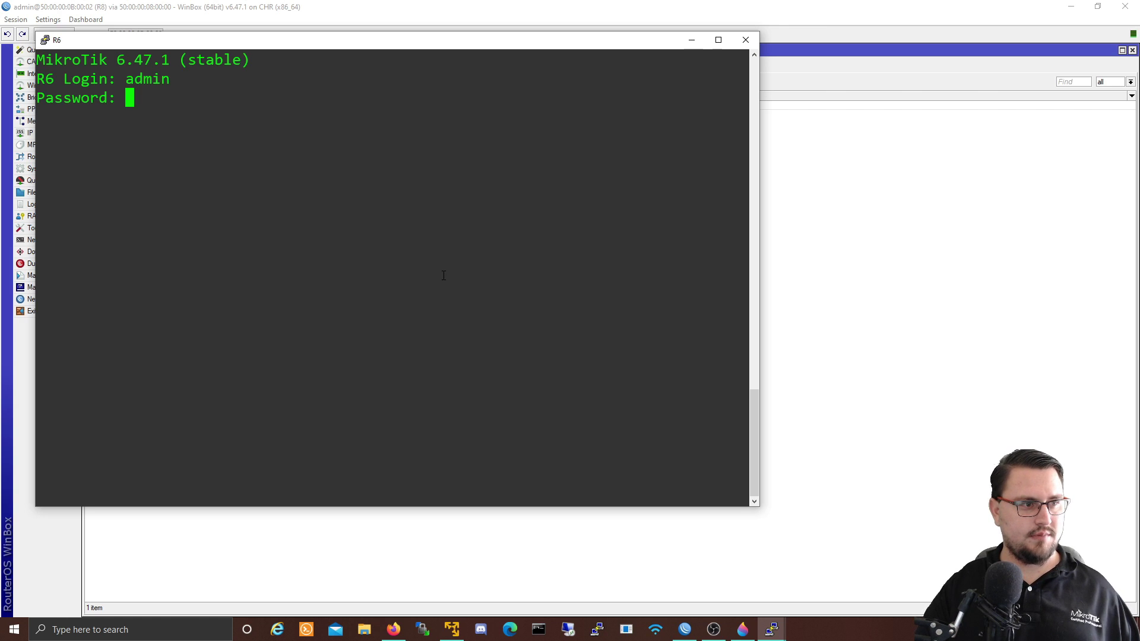
key(Return)
- Ping 10.3.1.2 from R6, which now returns net unreachable for every packet
text(p)
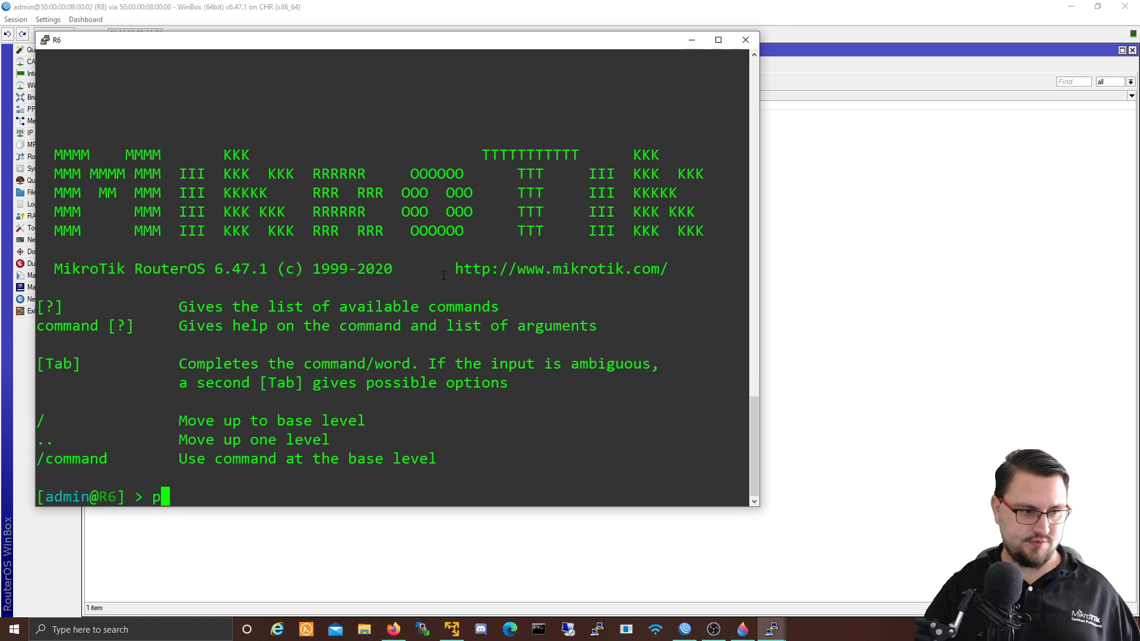
text(ing 10.3.1.2)
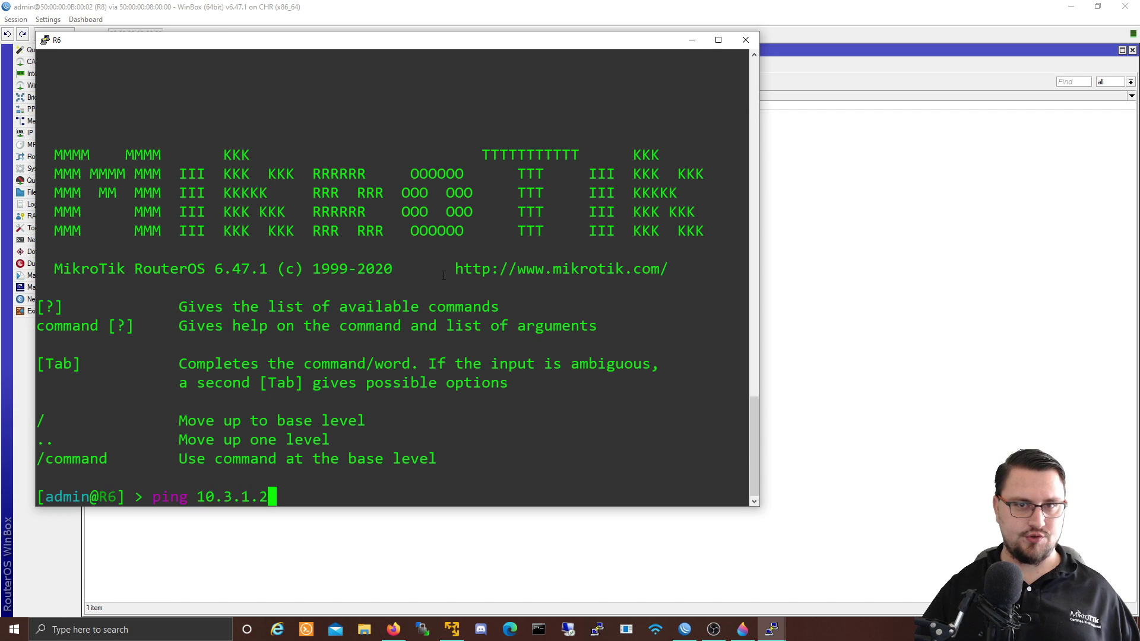
key(alt+Tab)
key(alt+Tab)
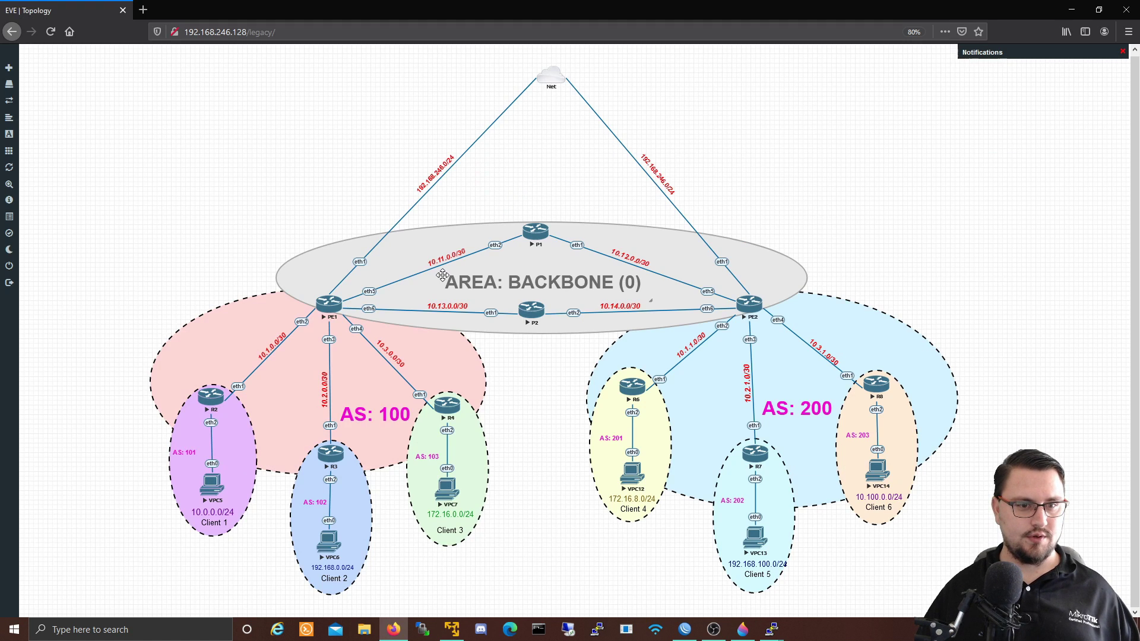
key(alt+Tab)
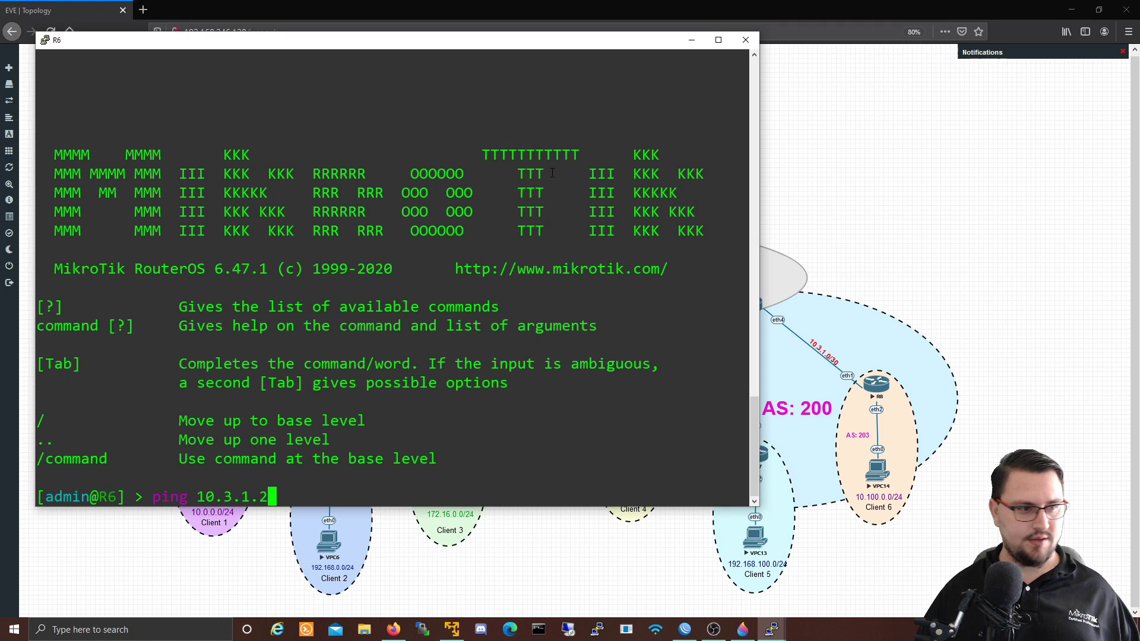
key(Return)
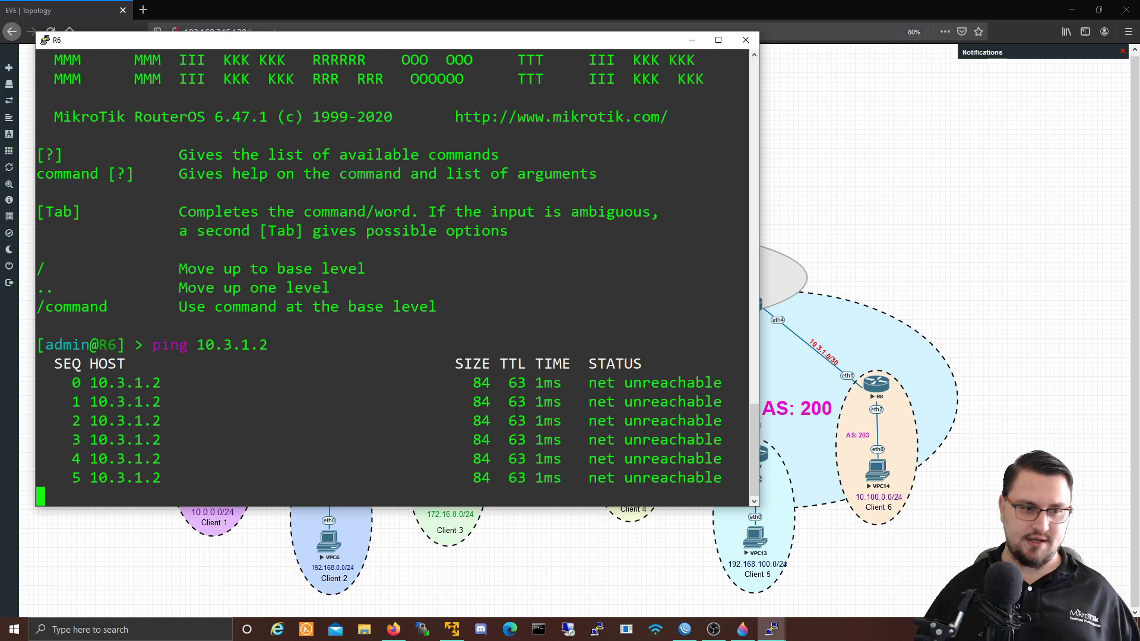
key(ctrl+c)
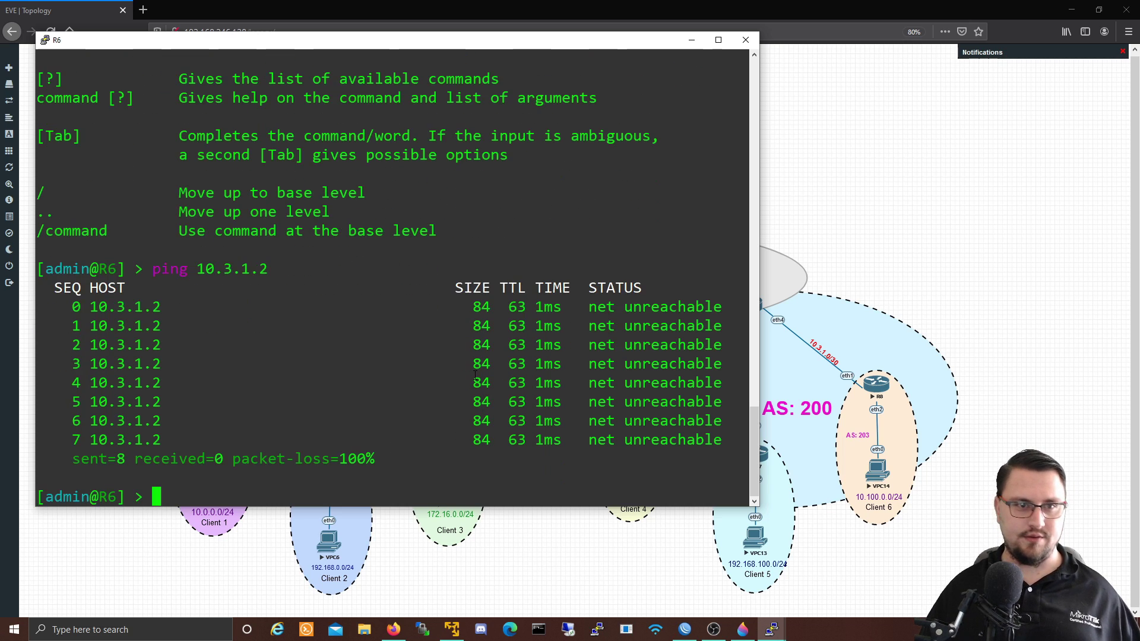
key(alt+Tab)
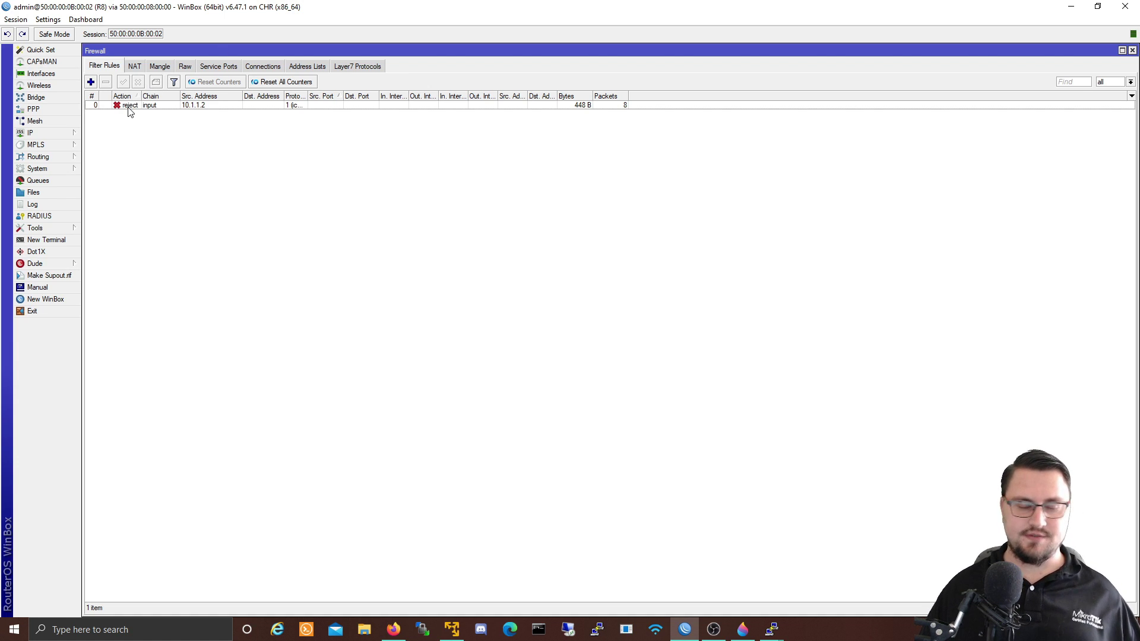
- Open rule 0 and inspect its action, still reject with icmp network unreachable
click(130, 109)
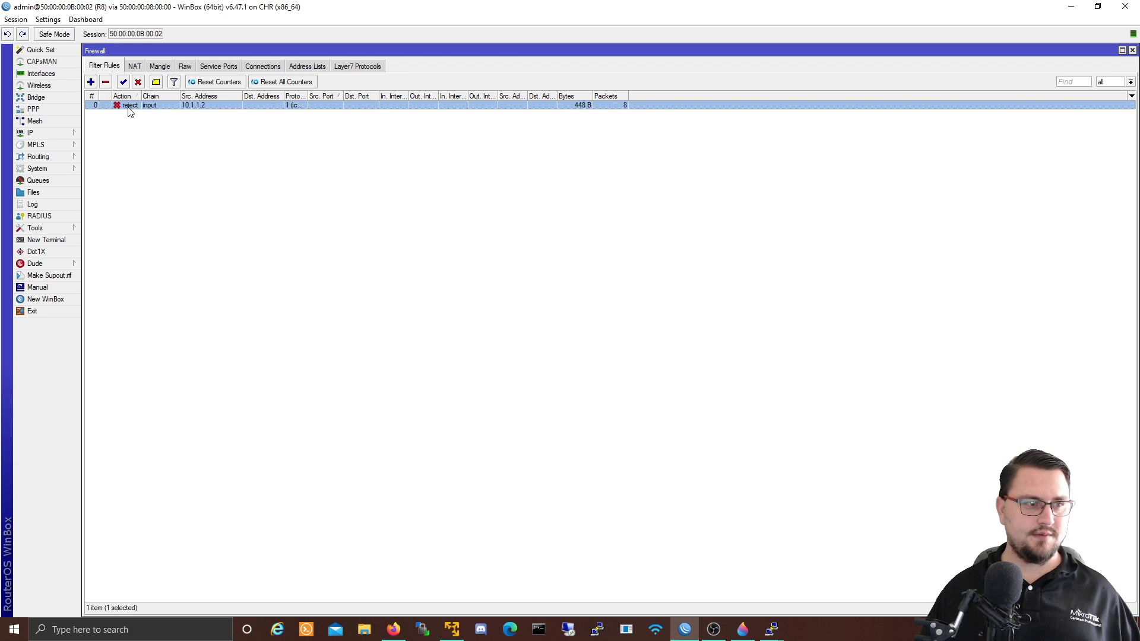
double_click(131, 112)
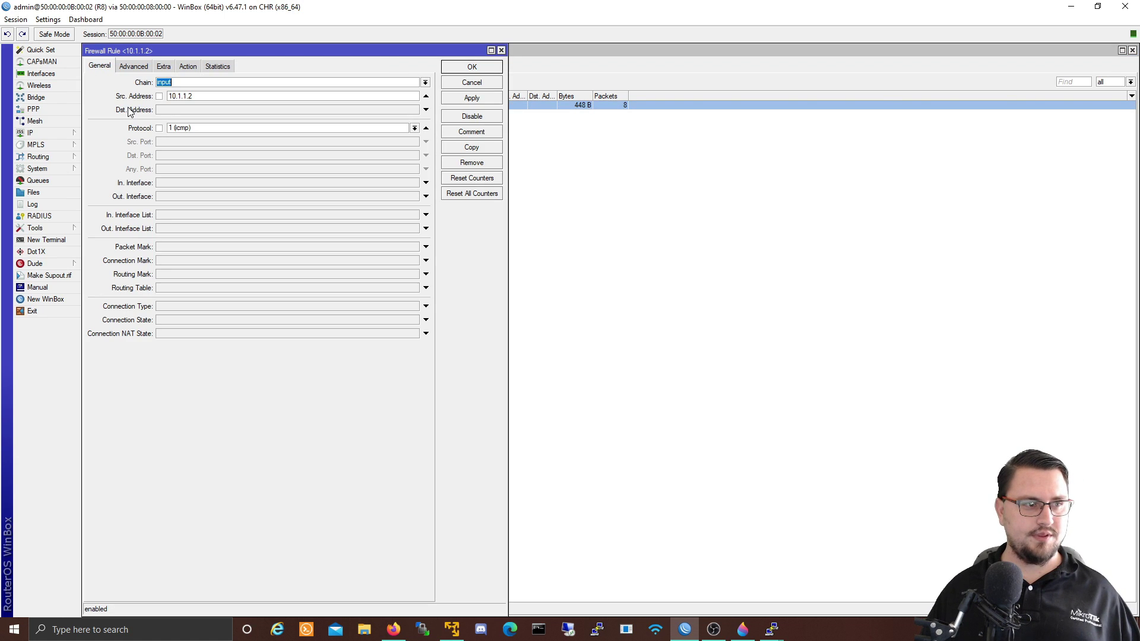
click(186, 66)
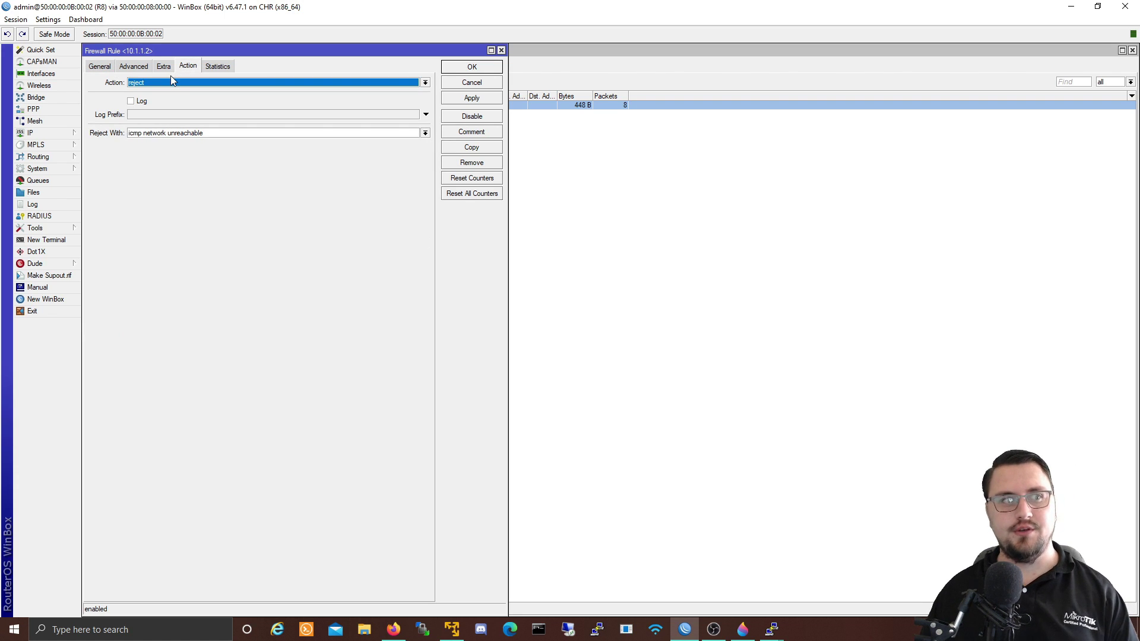
click(166, 85)
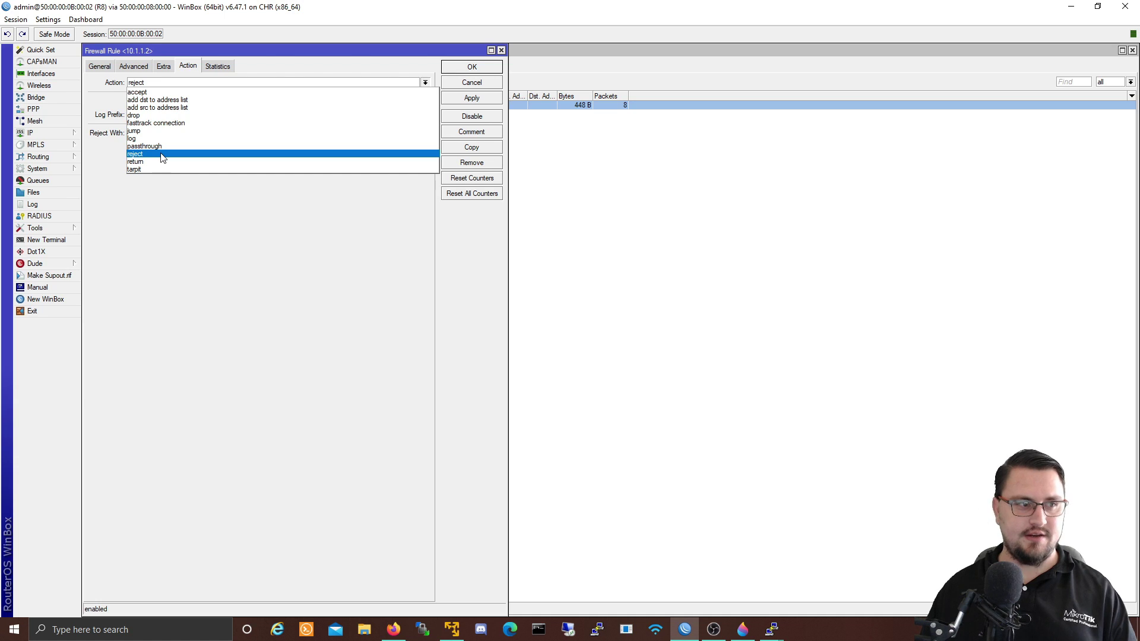
click(141, 182)
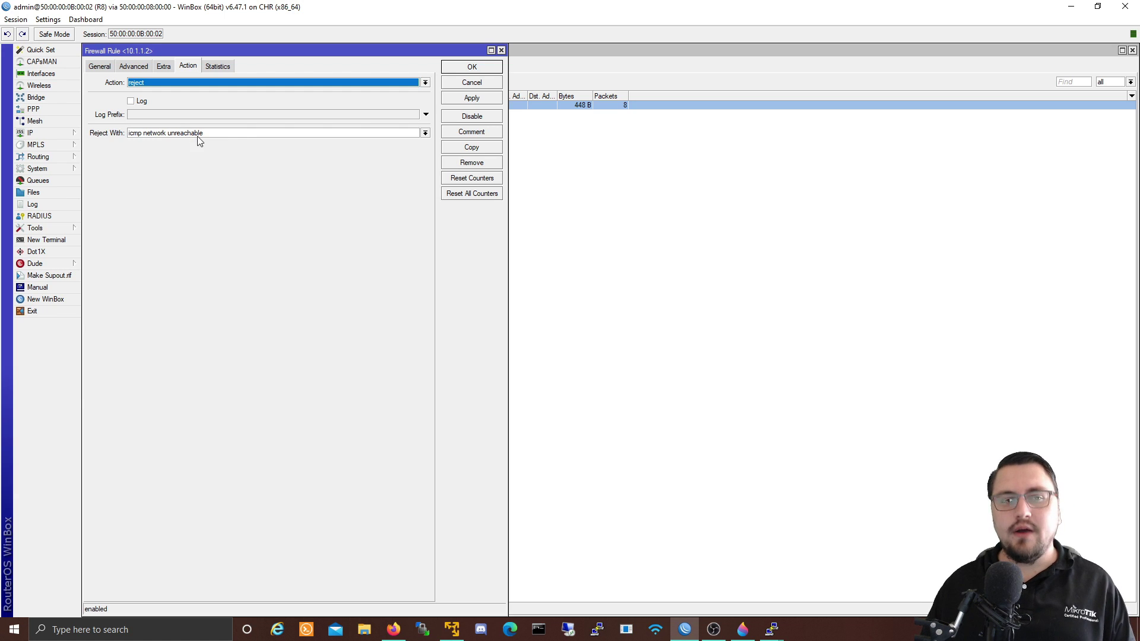
click(249, 135)
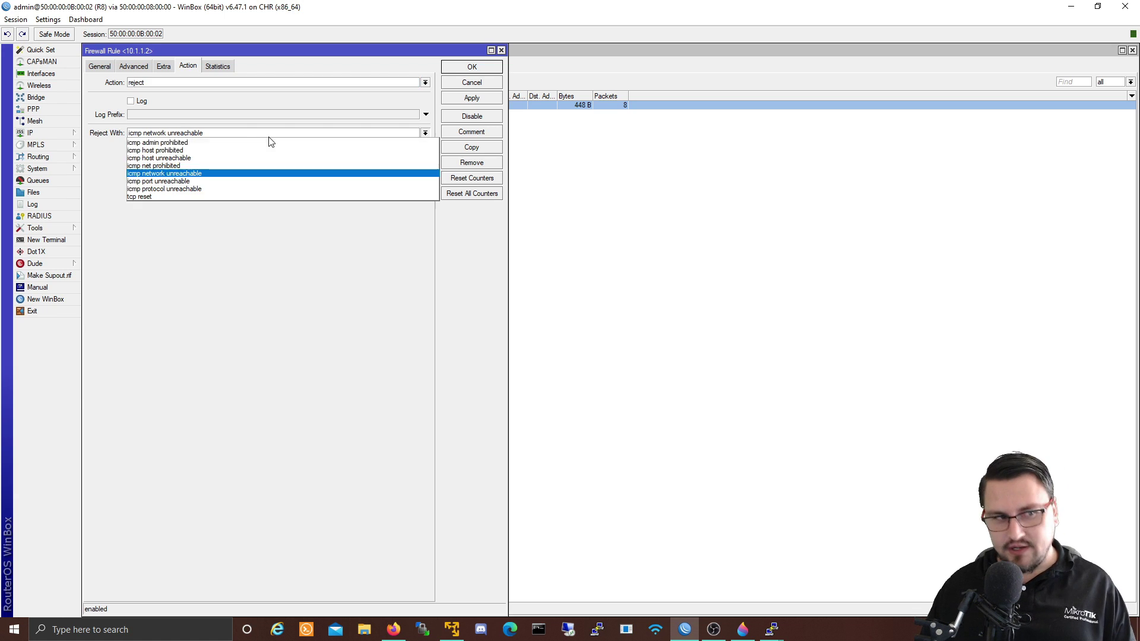
click(217, 129)
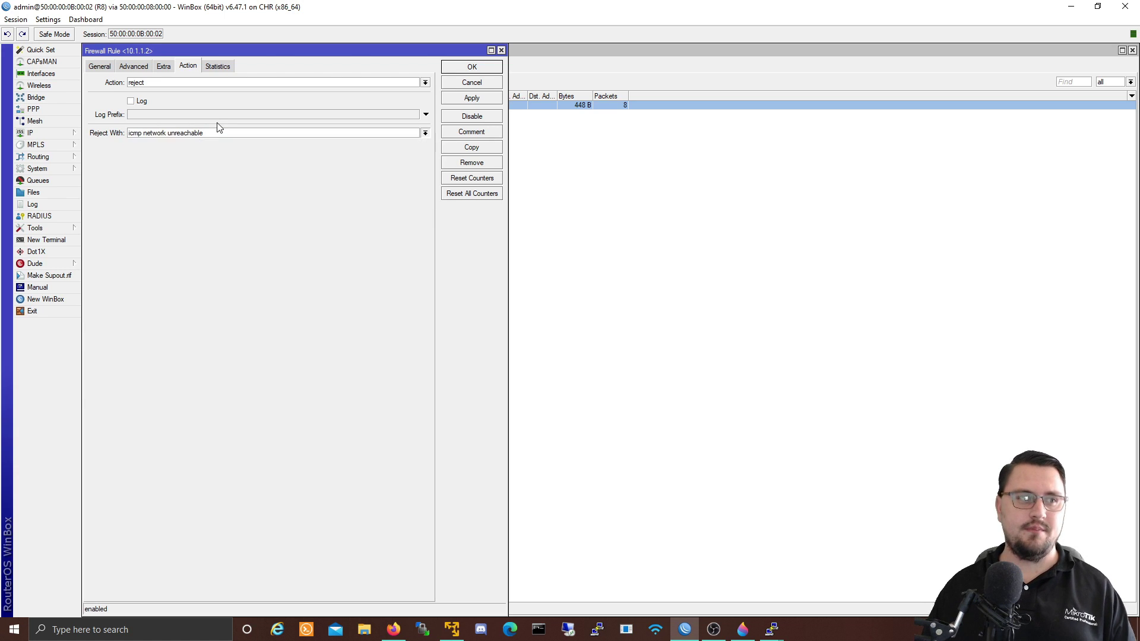
- Switch the 10.1.1.2 rule's action from reject to drop, then to accept
click(208, 83)
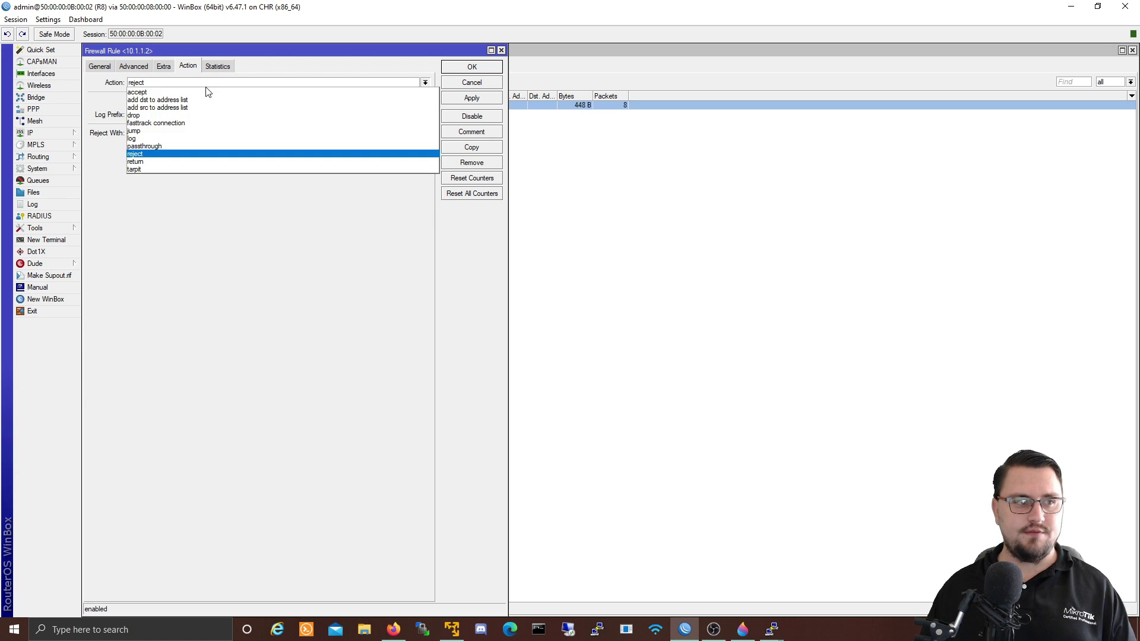
click(183, 116)
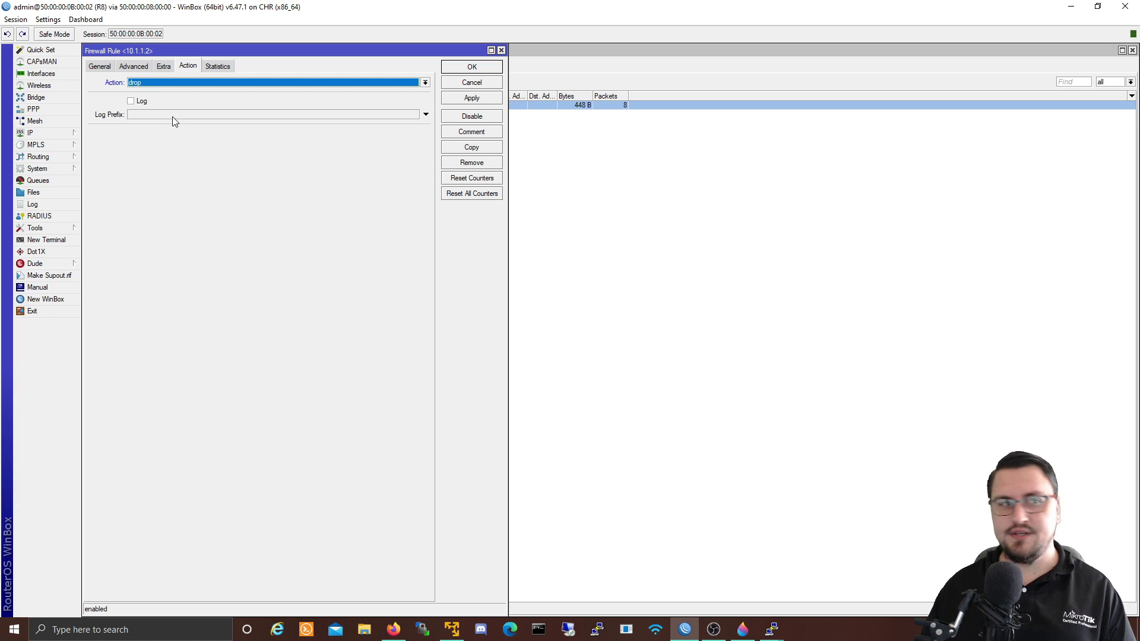
click(175, 85)
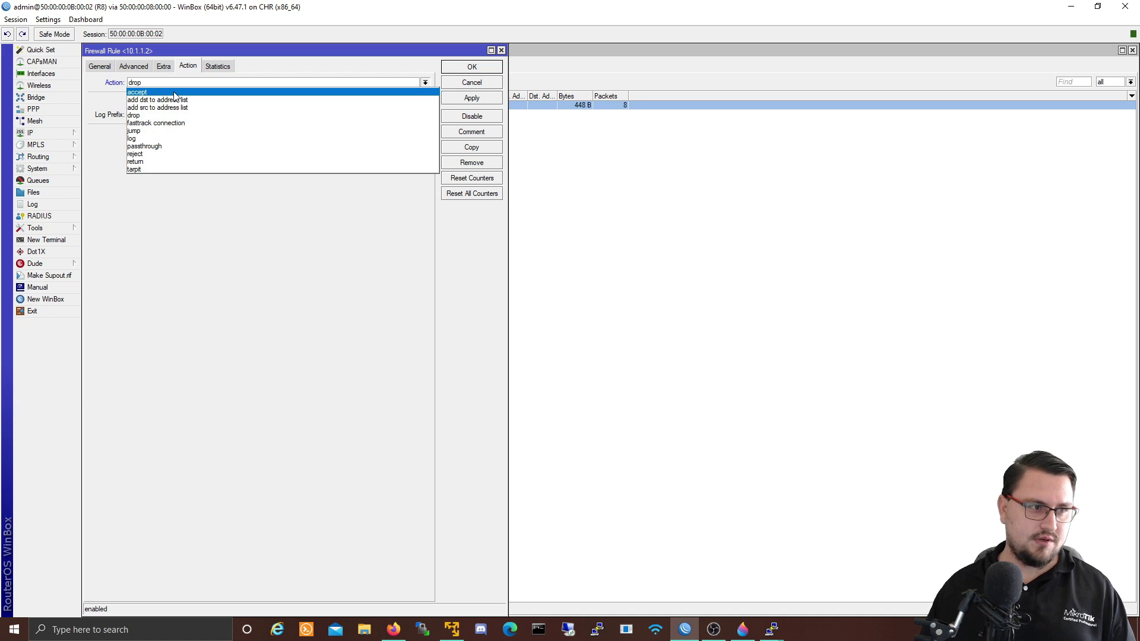
click(175, 93)
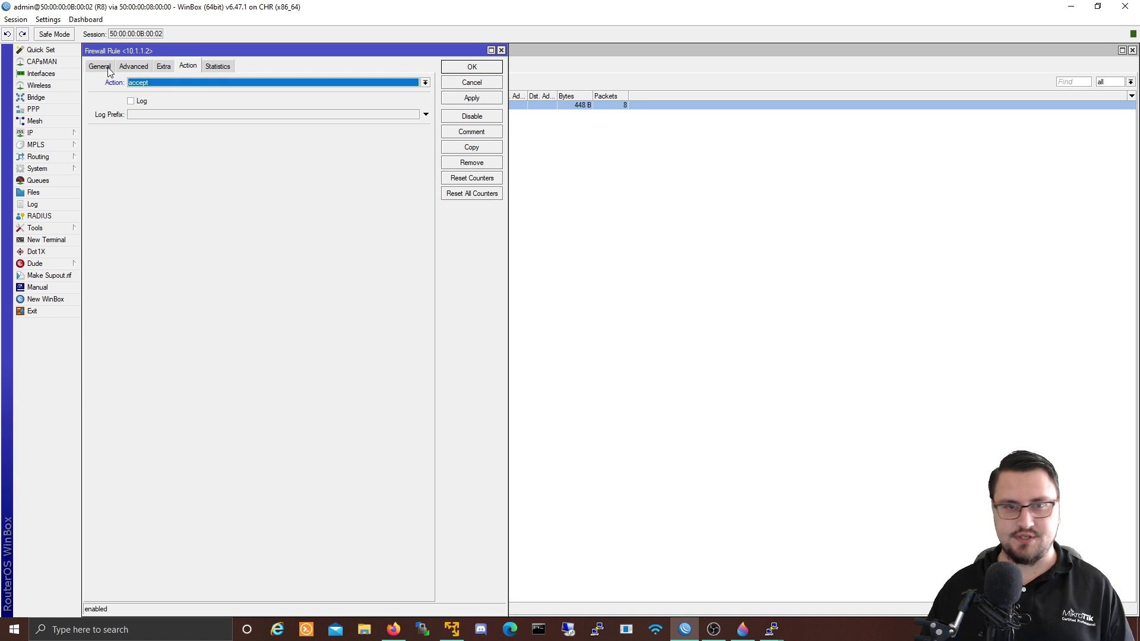
click(170, 79)
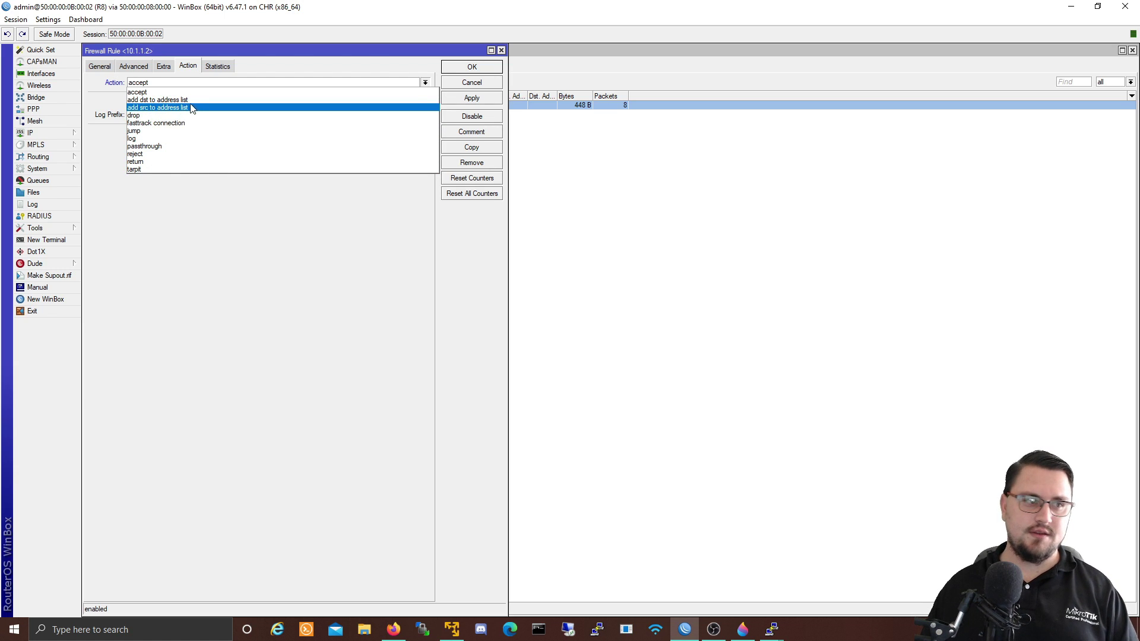
click(244, 66)
drag(337, 48, 500, 159)
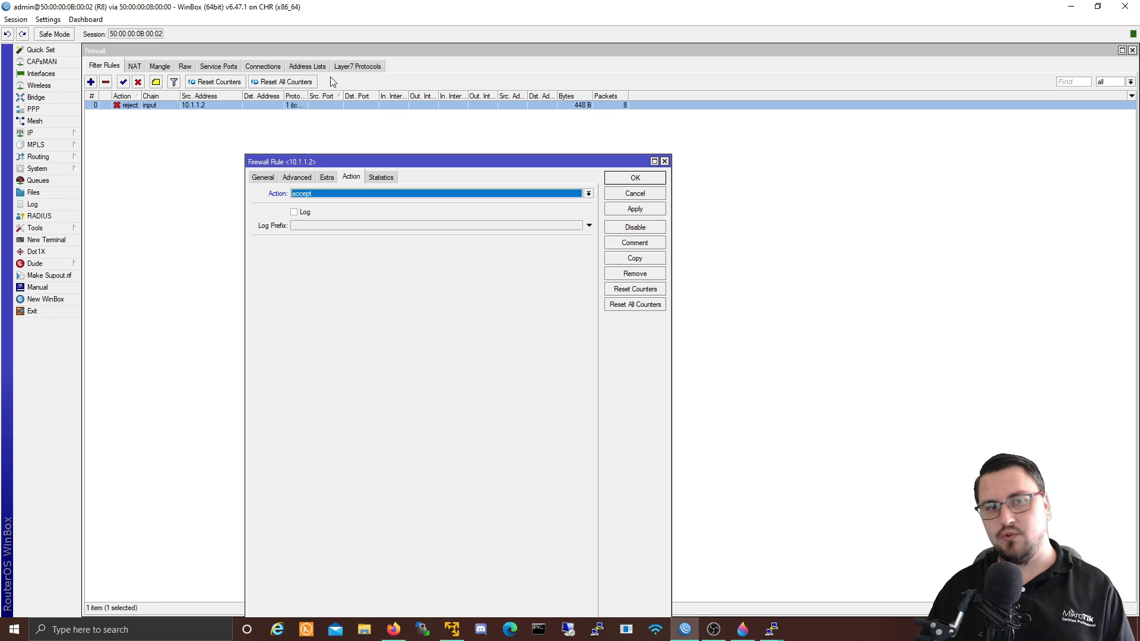
- Set the rule's chain to output and clear its 10.1.1.2 source address
click(369, 195)
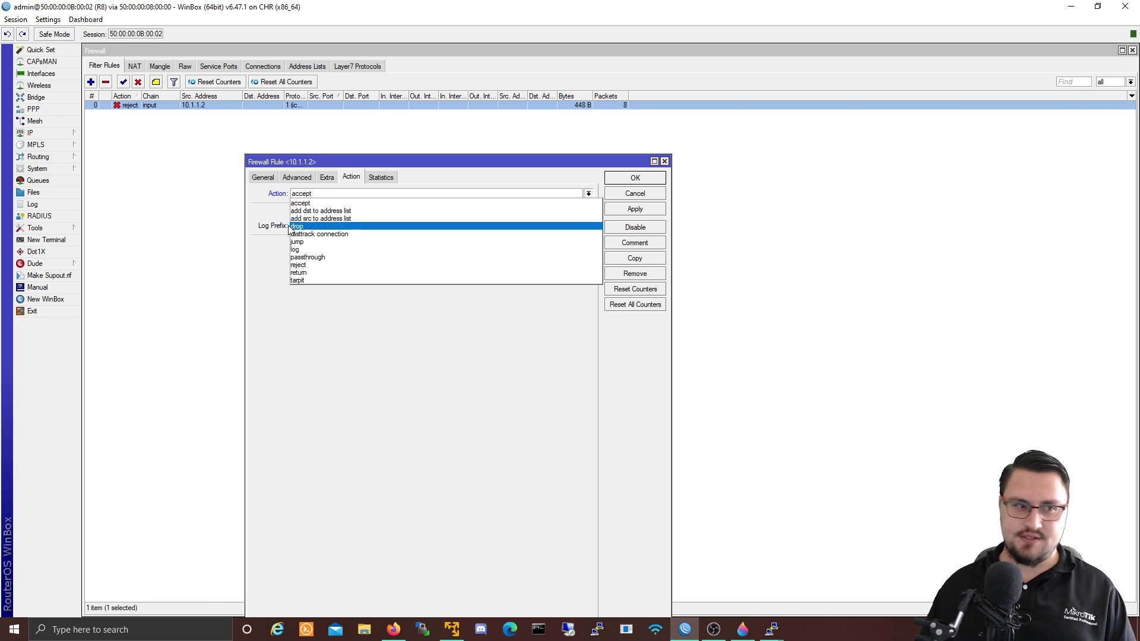
click(266, 180)
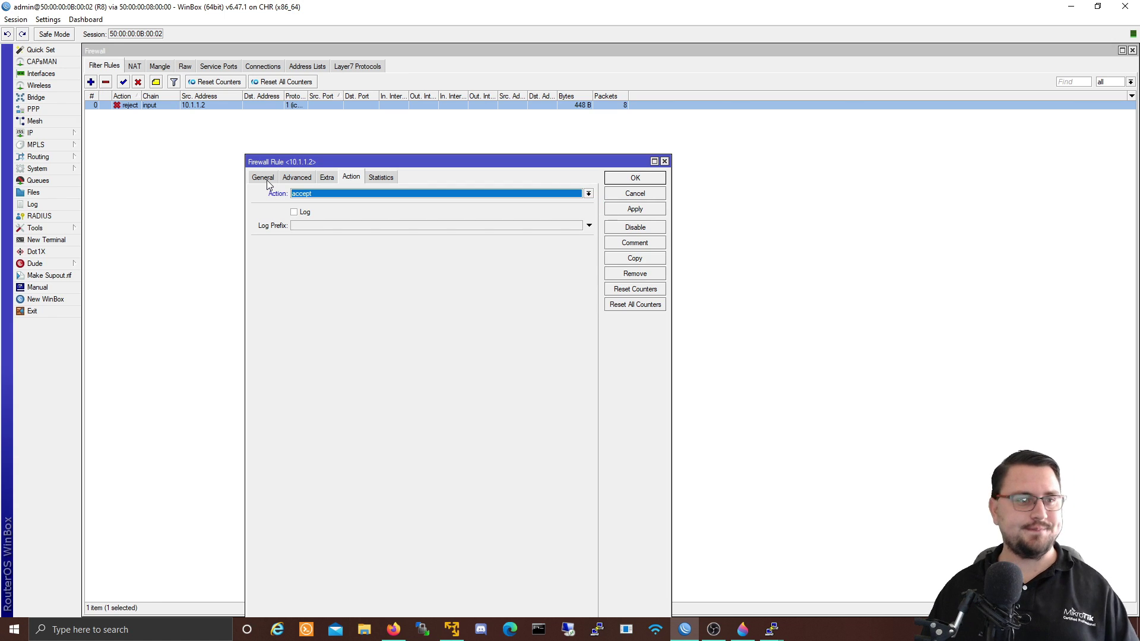
click(266, 179)
text(f)
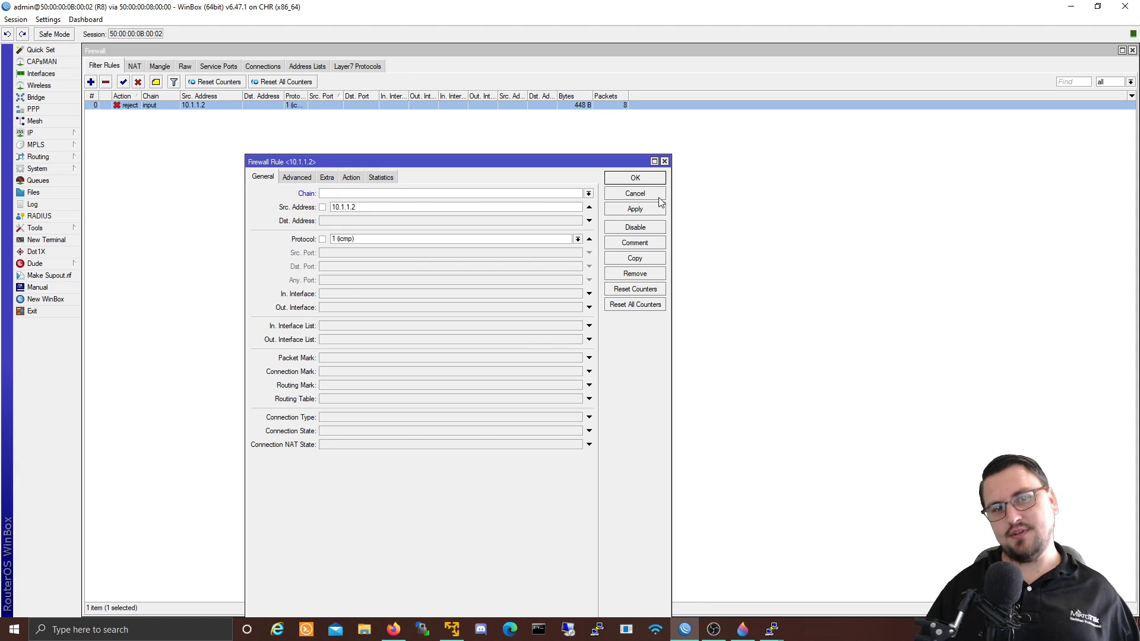
click(587, 194)
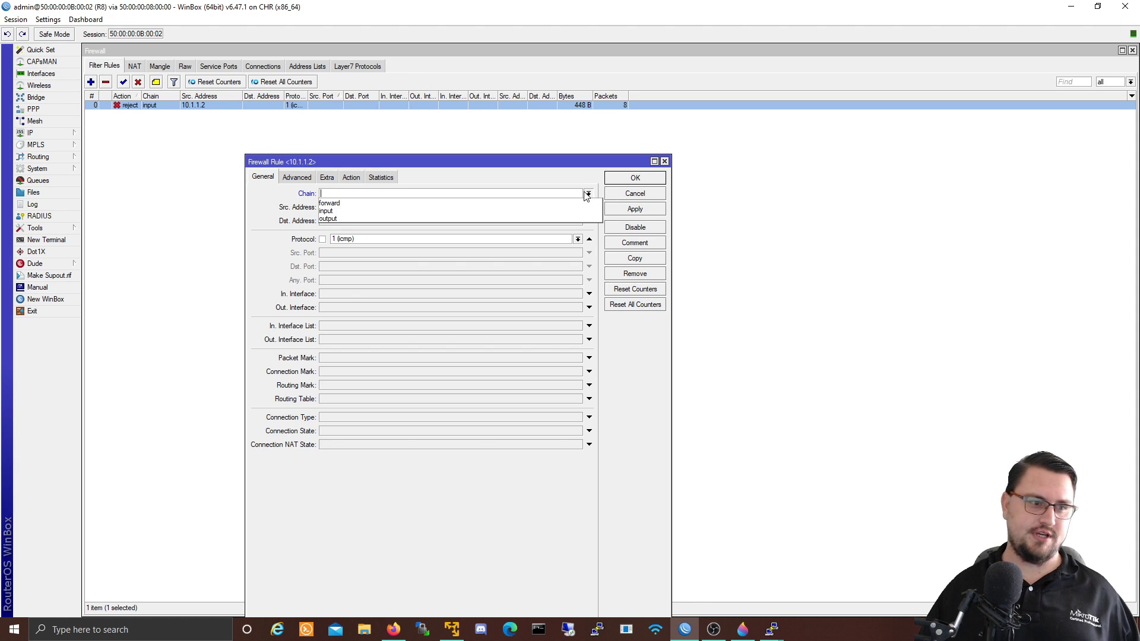
click(537, 218)
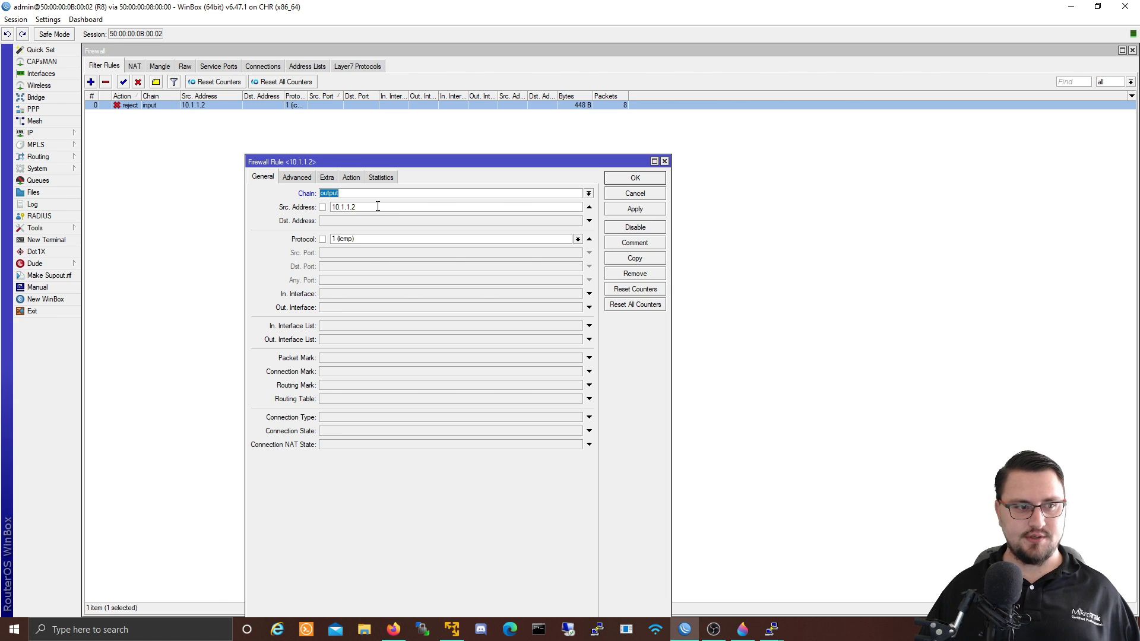
click(589, 207)
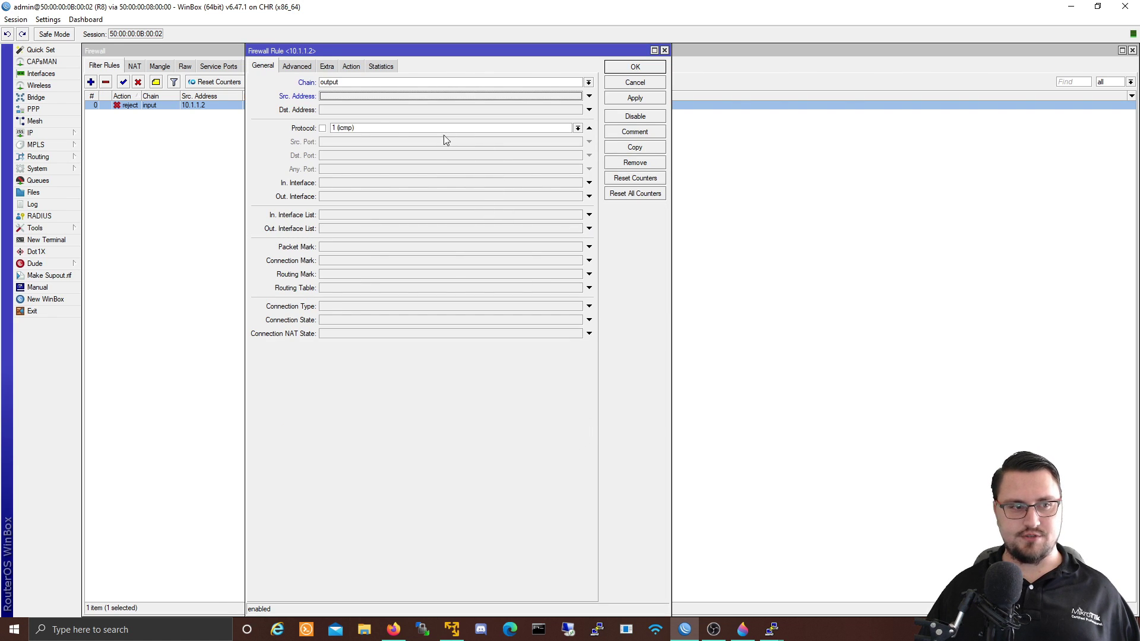
- Enable destination address matching on the output rule and enter 10.1.1.2
click(348, 111)
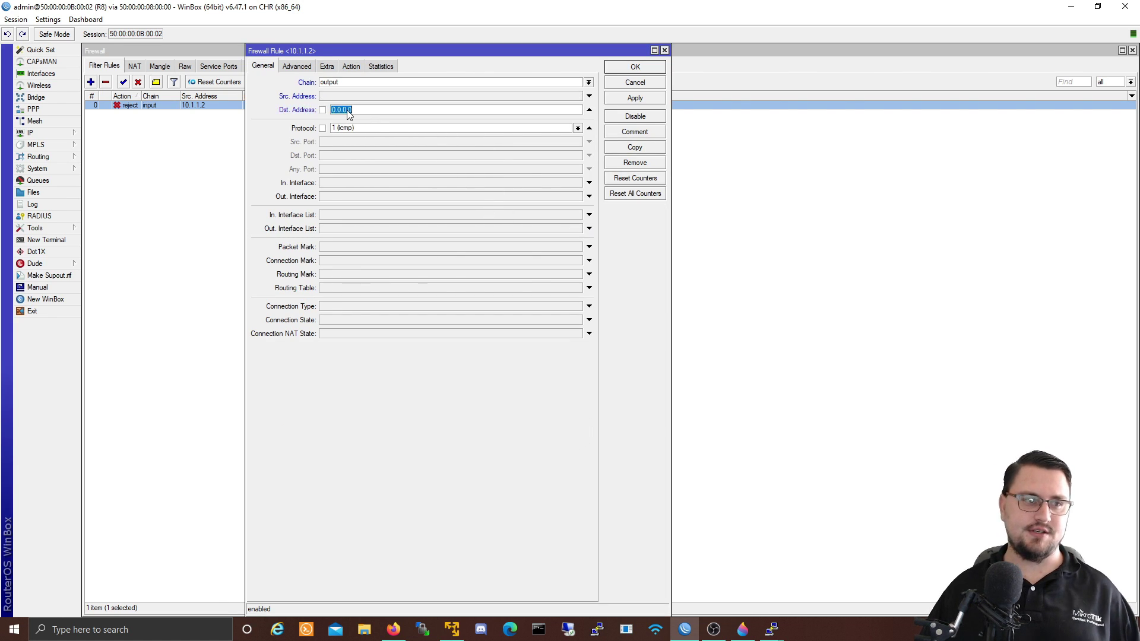
double_click(643, 9)
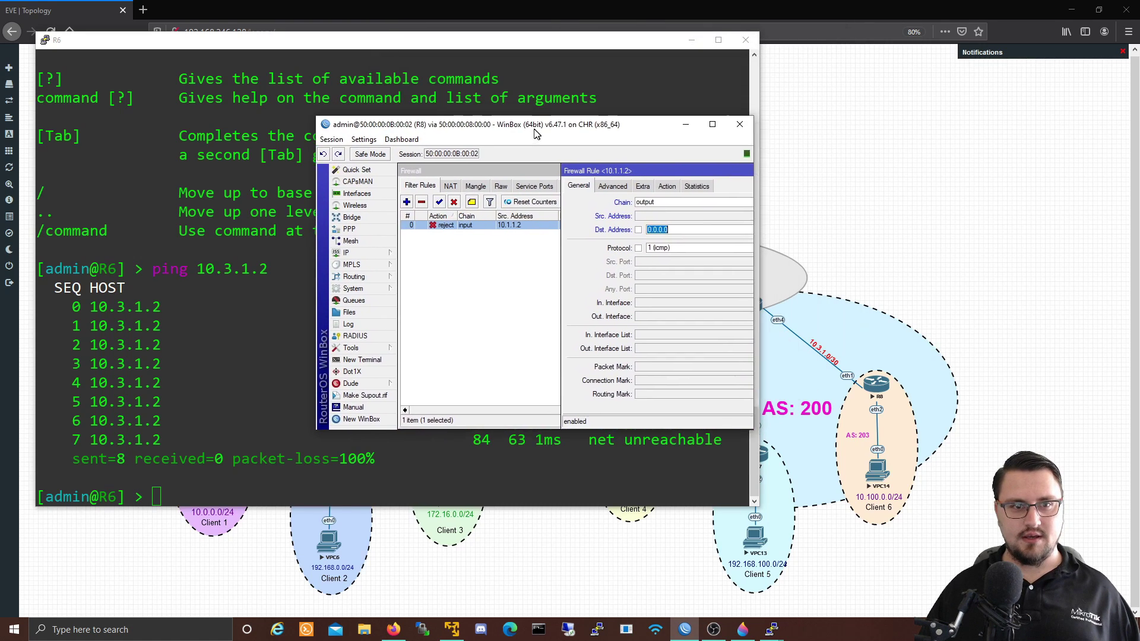
click(690, 40)
drag(535, 159, 385, 160)
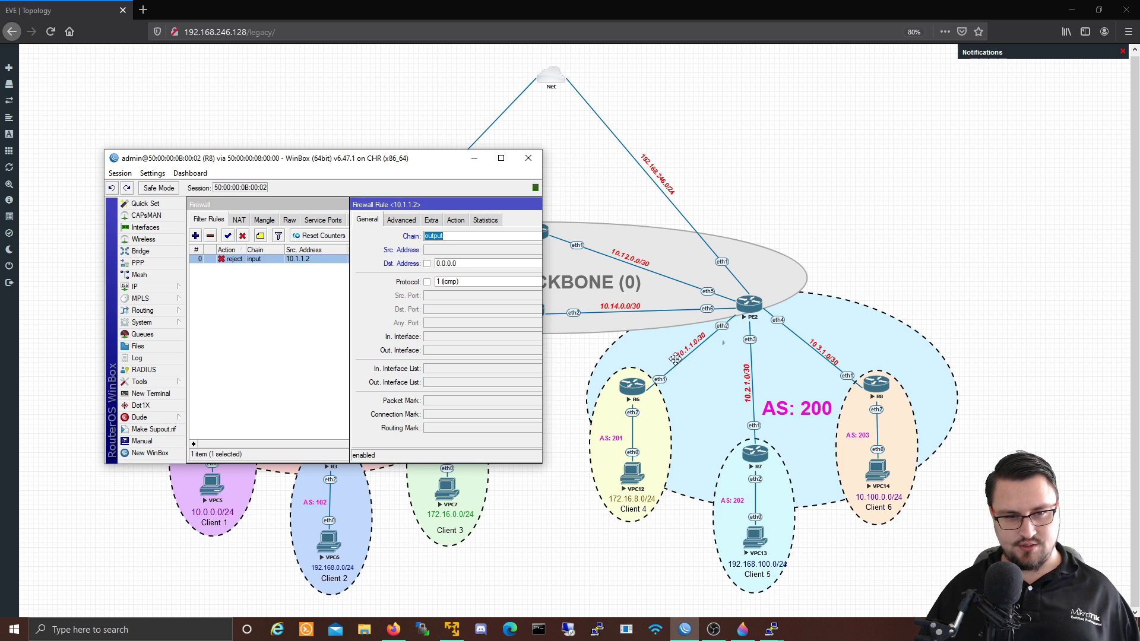
drag(411, 206, 290, 206)
key(Tab)
key(Tab)
key(Tab)
text(1)
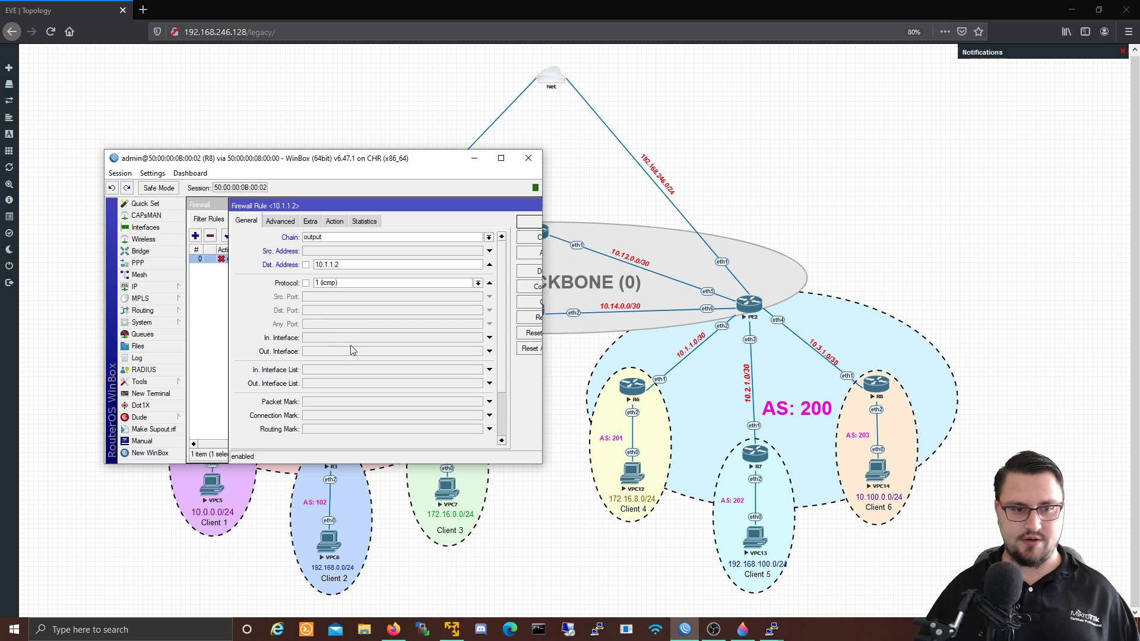
- Set the action to drop, apply the rule, and open a router terminal
click(335, 222)
click(343, 241)
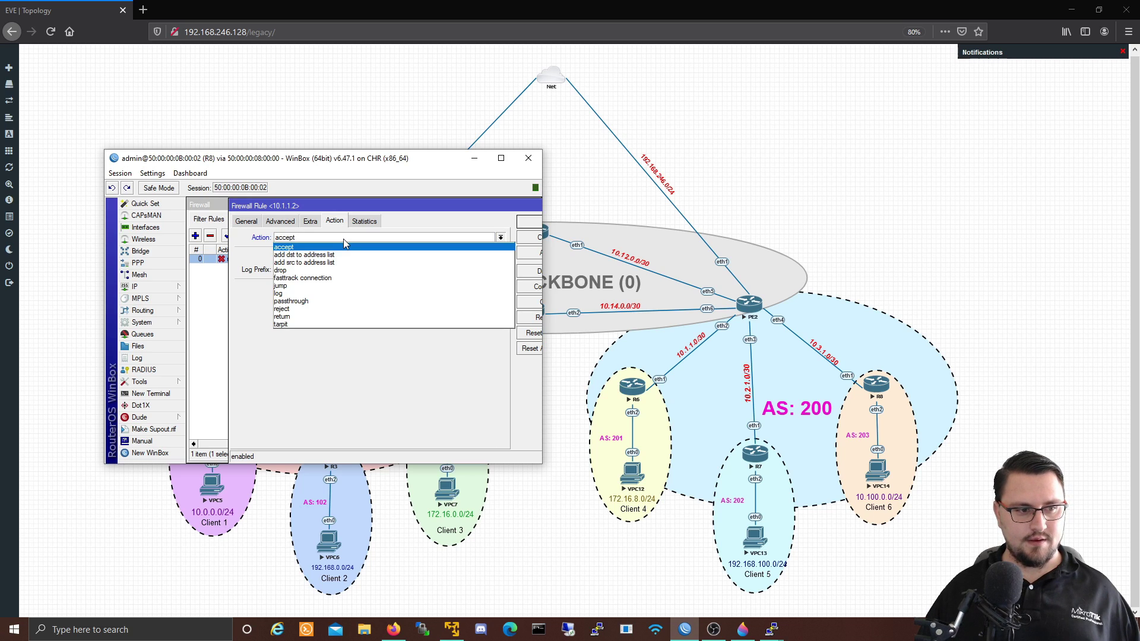
click(332, 271)
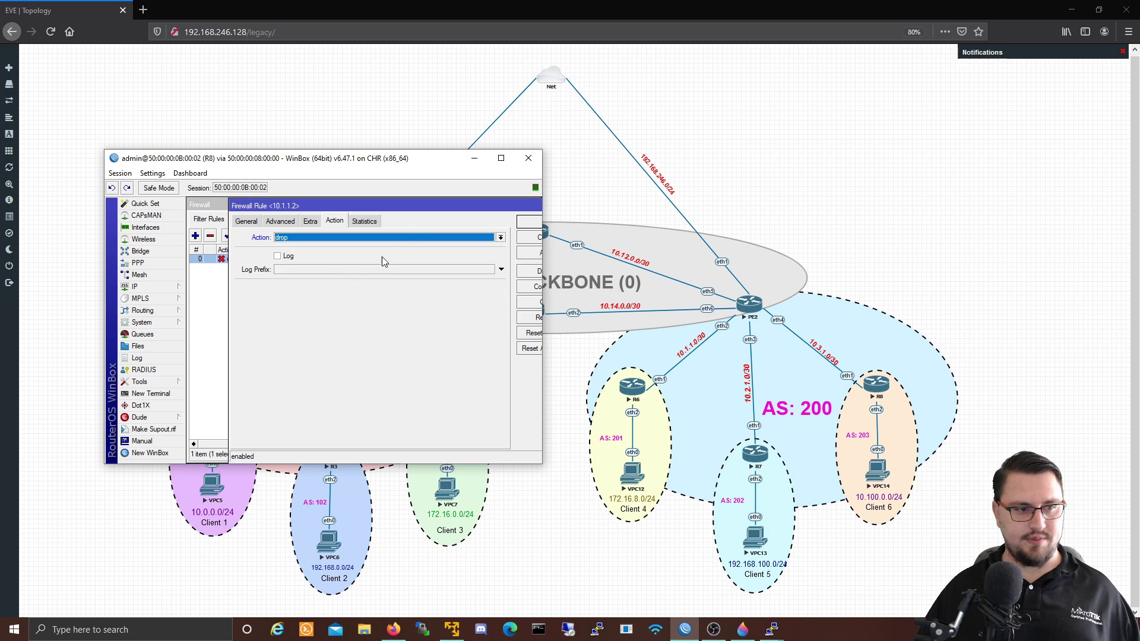
click(527, 253)
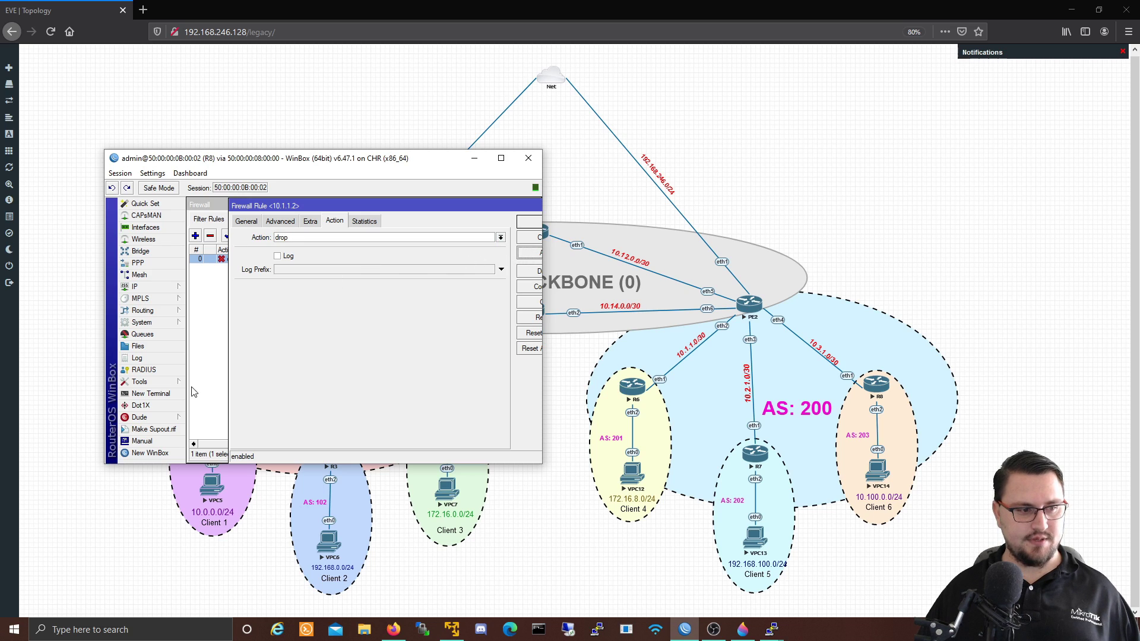
click(173, 393)
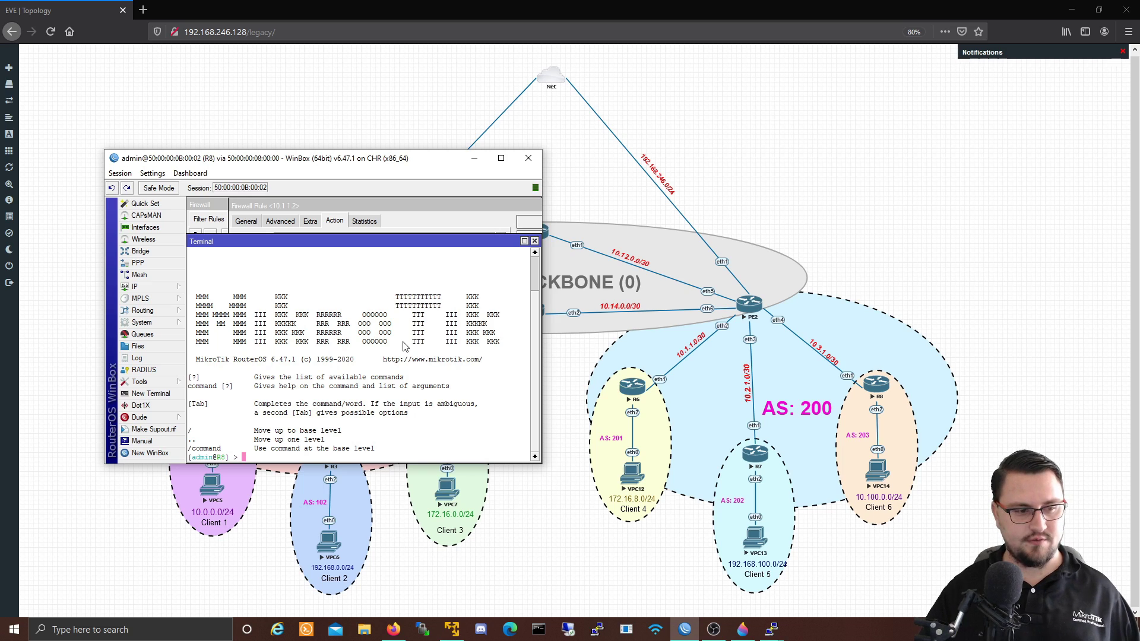
- Ping 10.1.1.2 from the router terminal; all 12 packets come back rejected
key(Return)
key(Return)
text(ping 1)
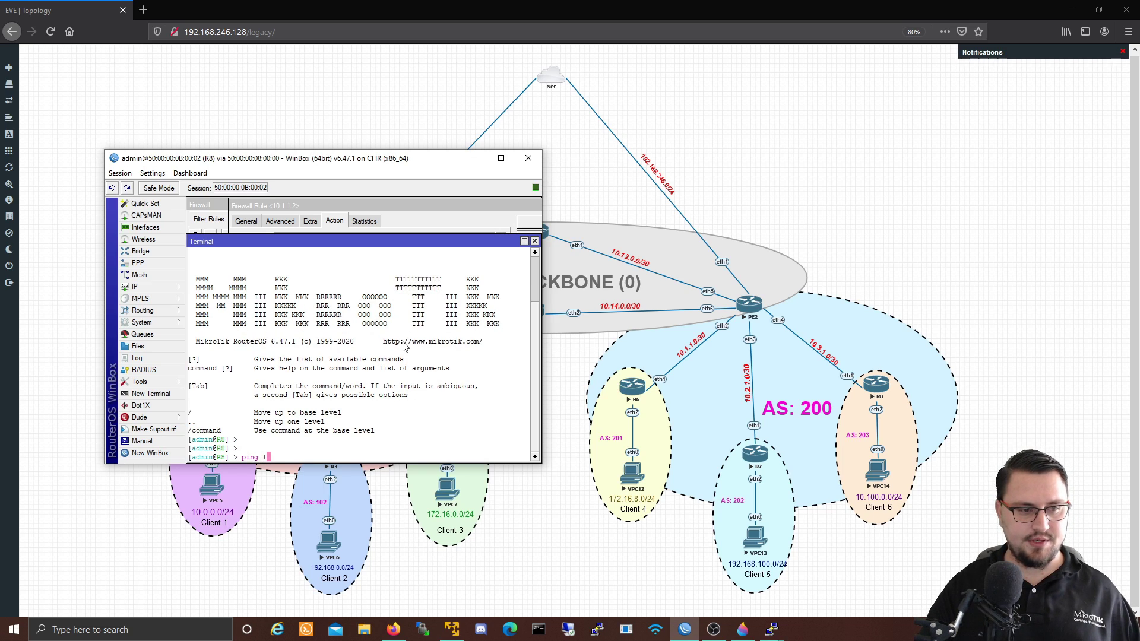
text(0.1.1.)
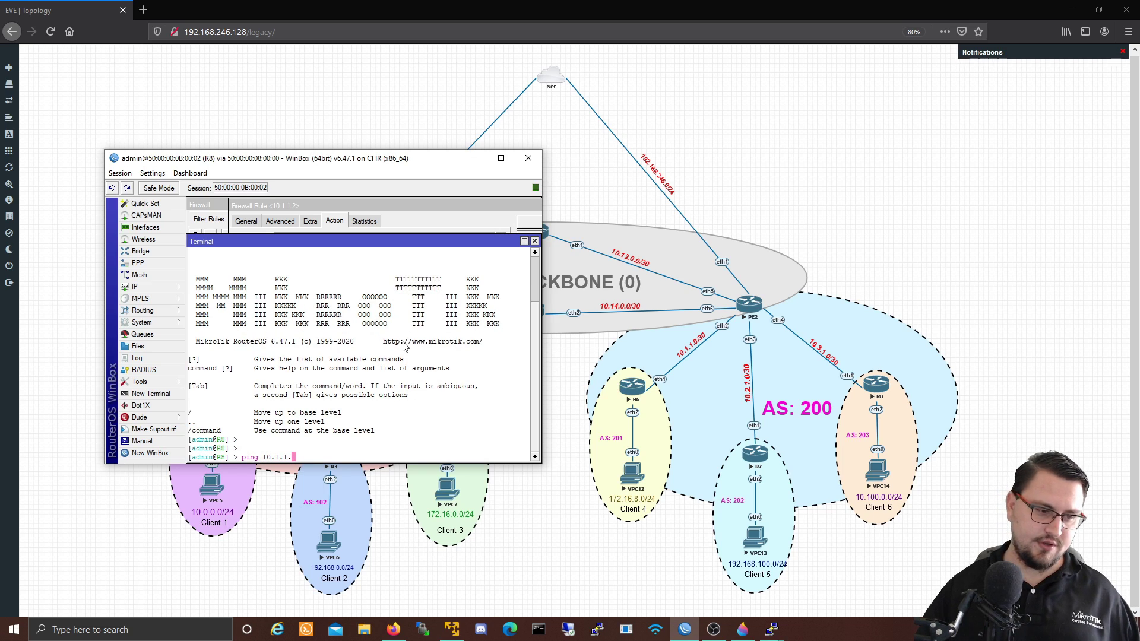
text(2)
key(Return)
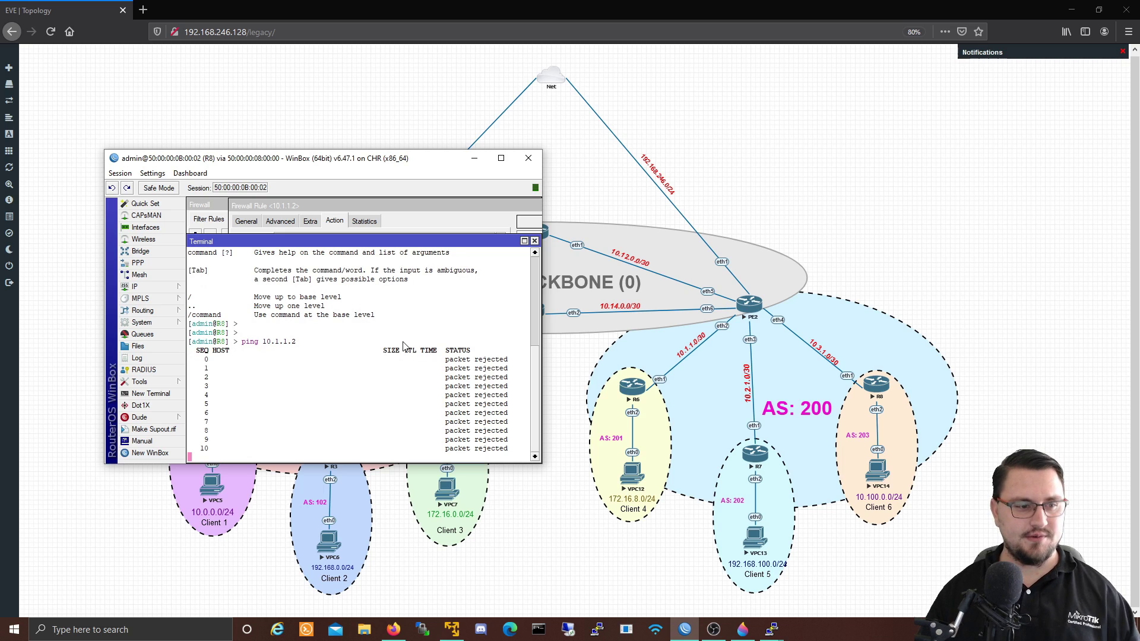
key(ctrl+c)
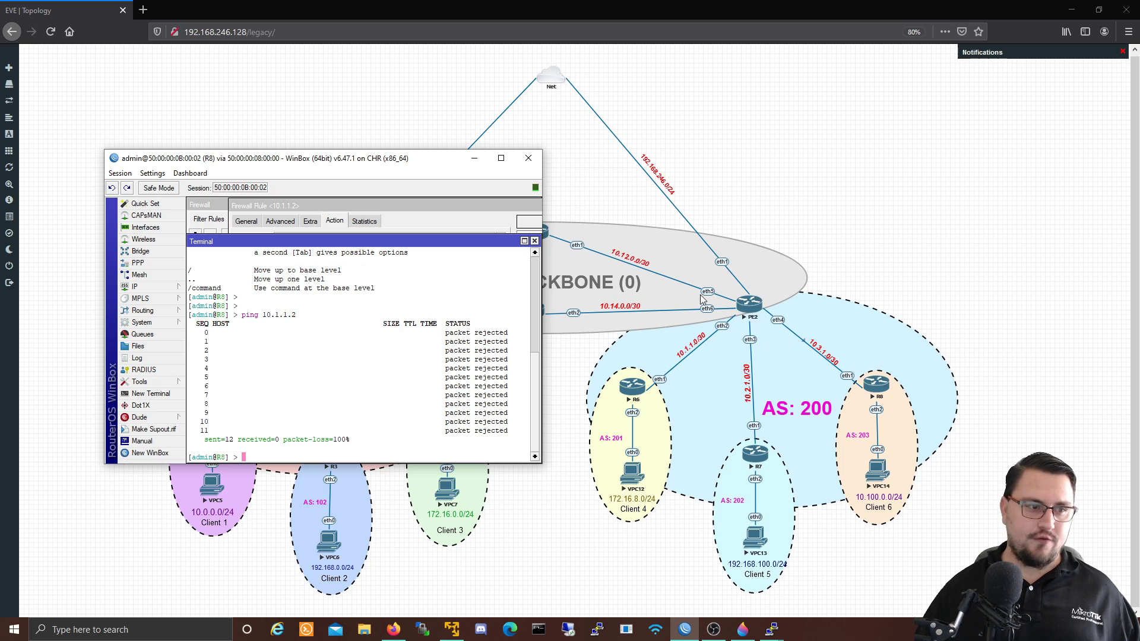
- Close the terminal and the drop rule editor, and start a new filter rule
click(534, 240)
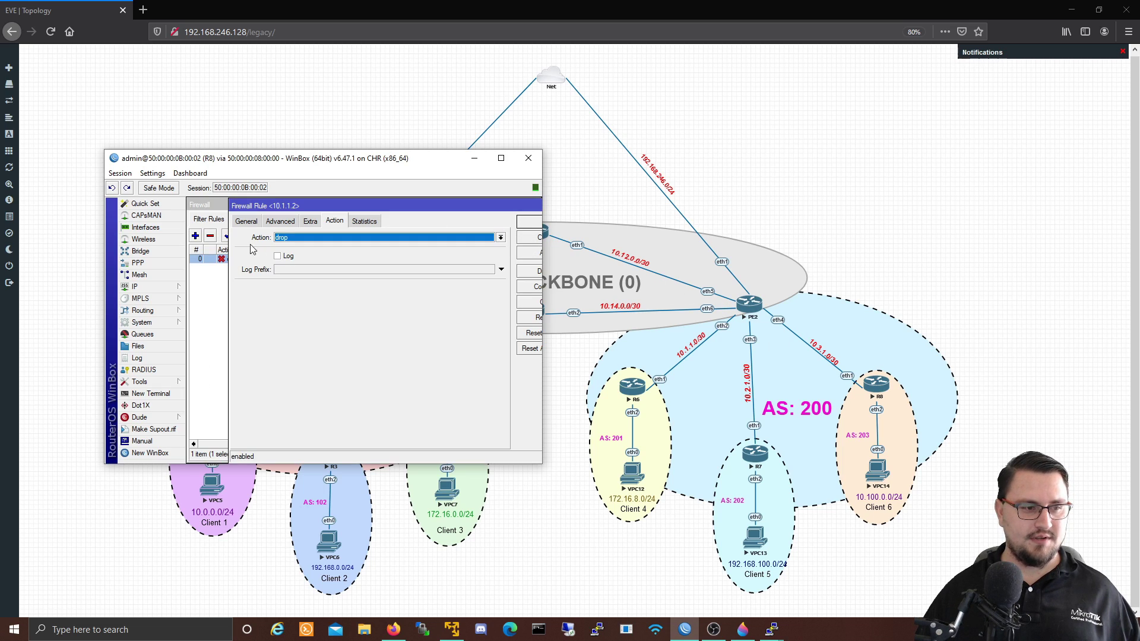
click(262, 222)
click(536, 241)
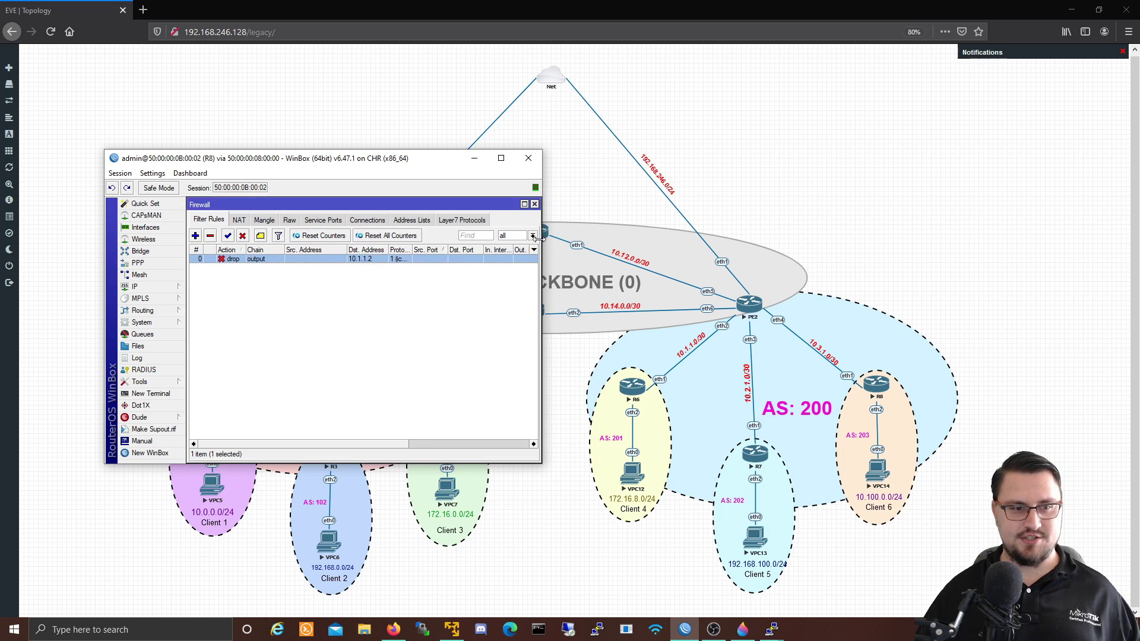
click(195, 236)
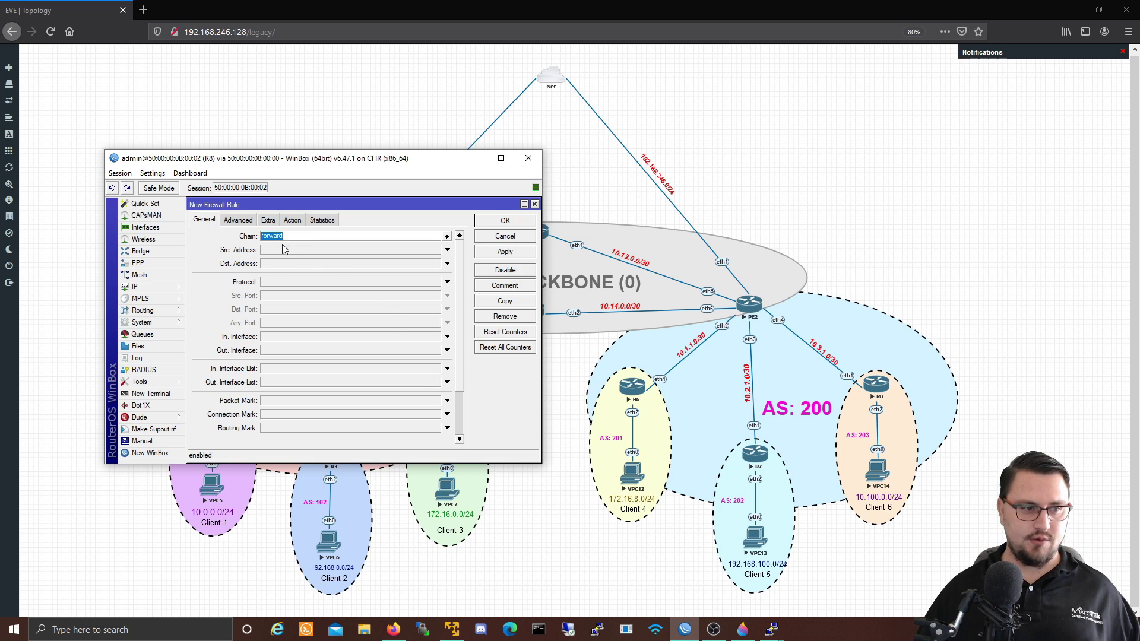
- Make it a forward rule from 10.100.0.0/24 to 172.16.8.0/24 with action accept, and save
click(319, 252)
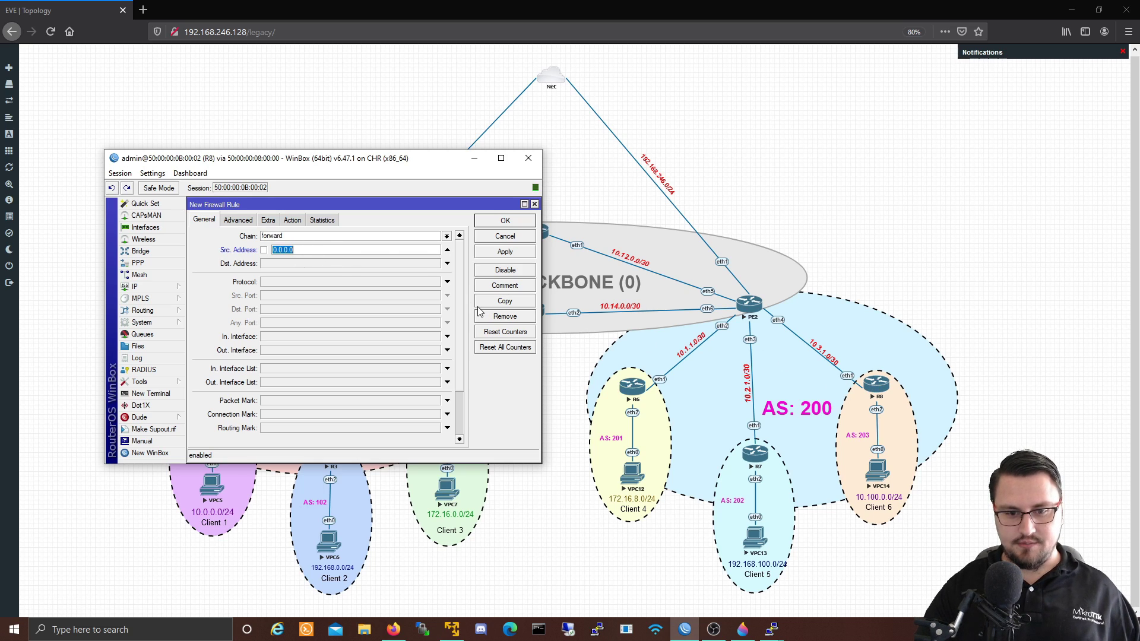
text(10.10)
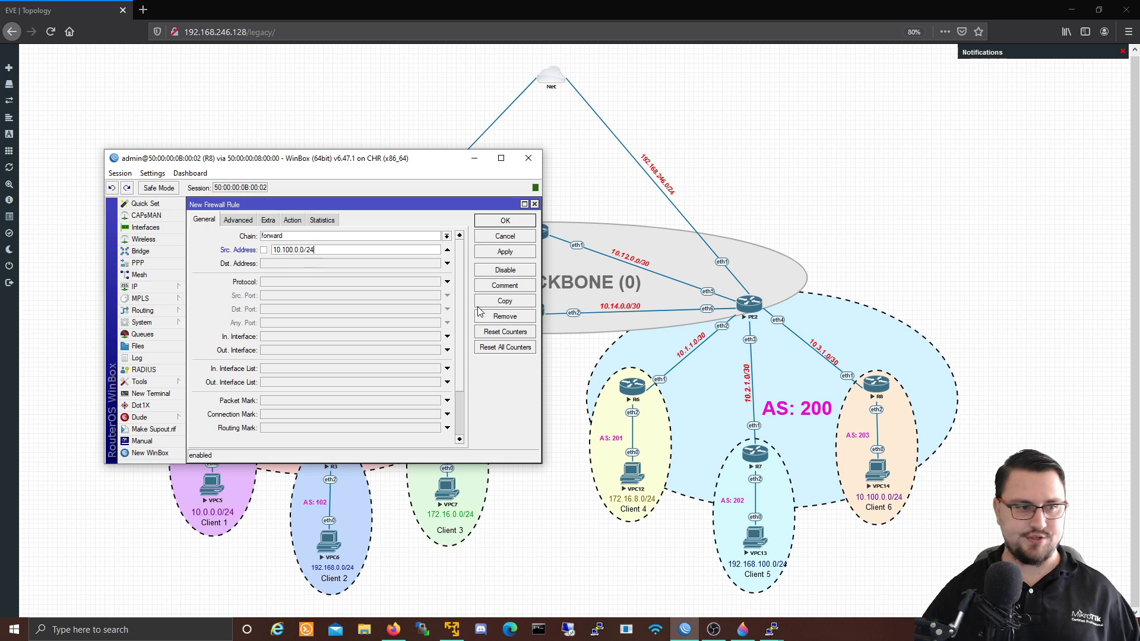
click(299, 268)
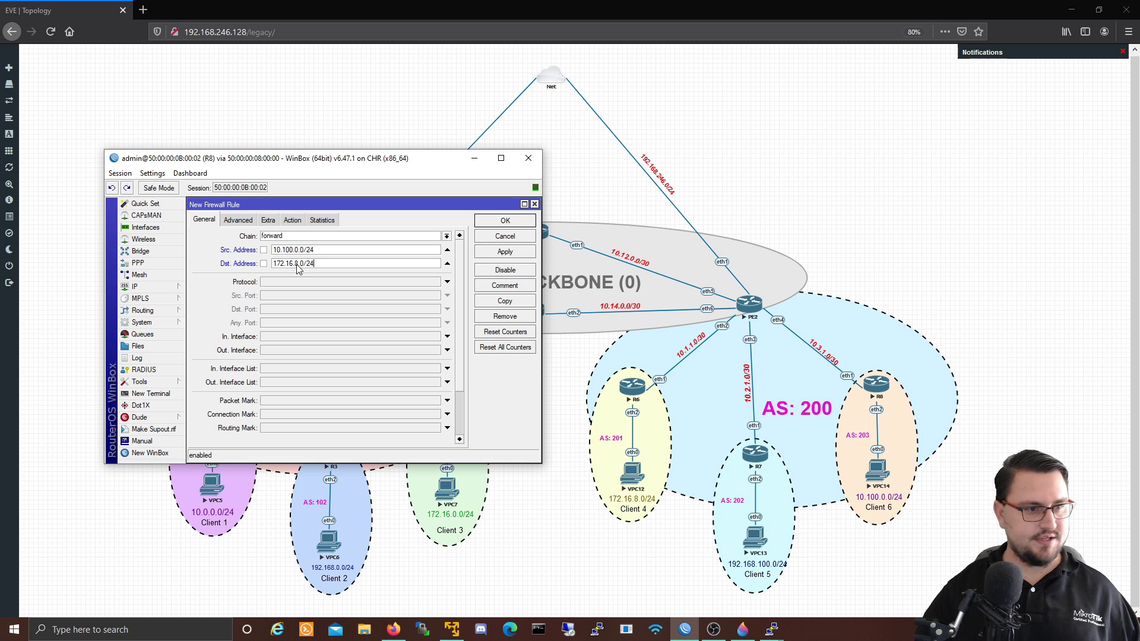
click(294, 221)
click(279, 236)
click(261, 244)
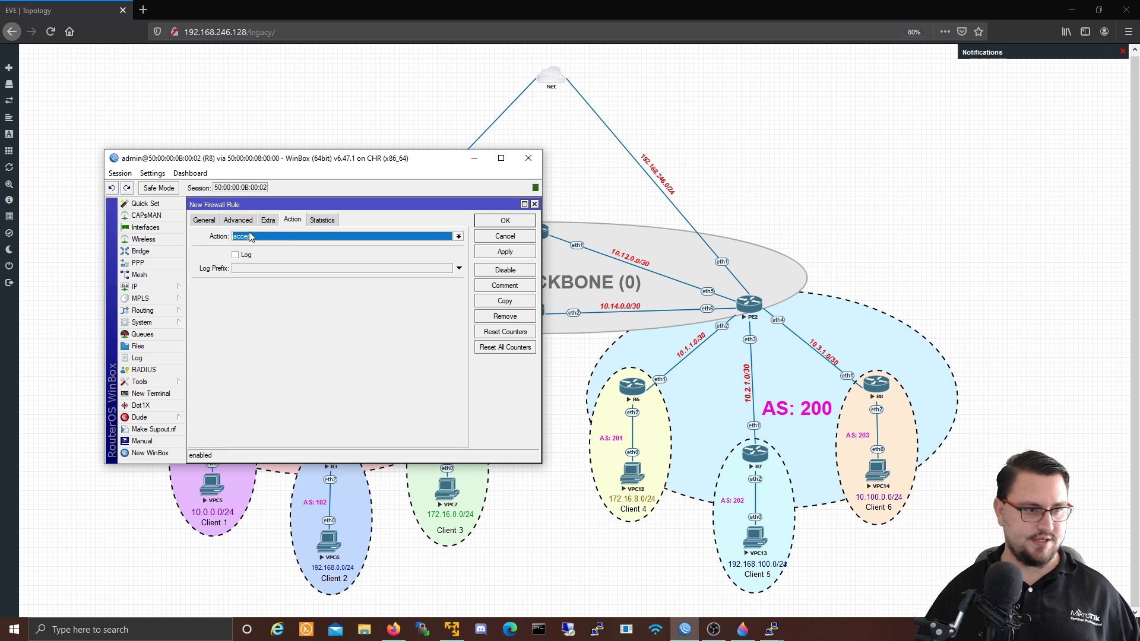
click(208, 222)
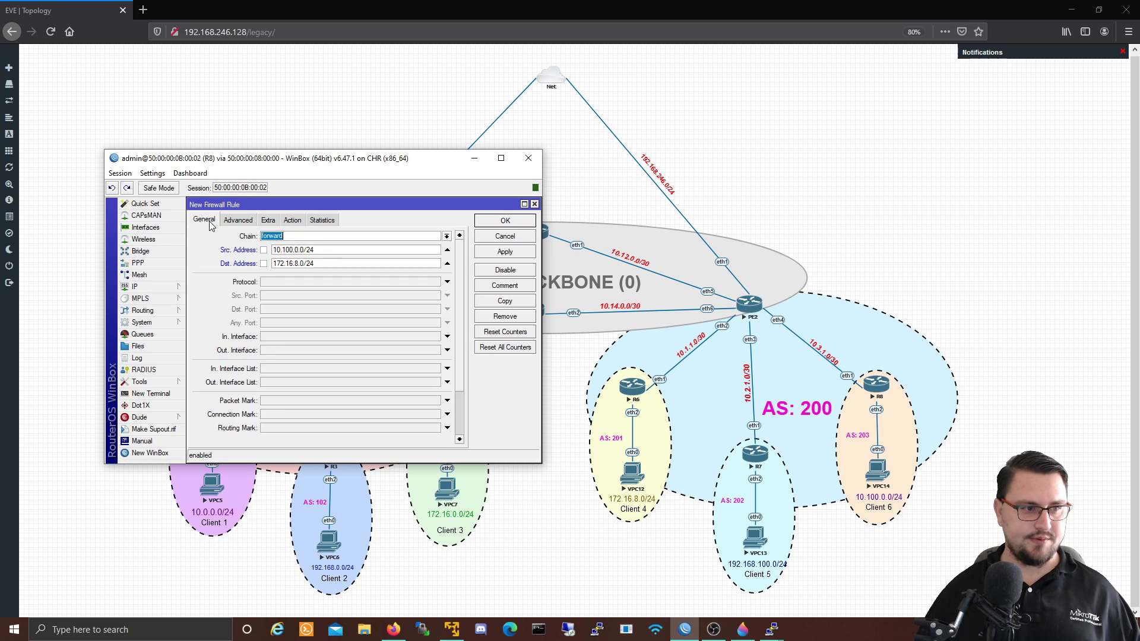
click(491, 254)
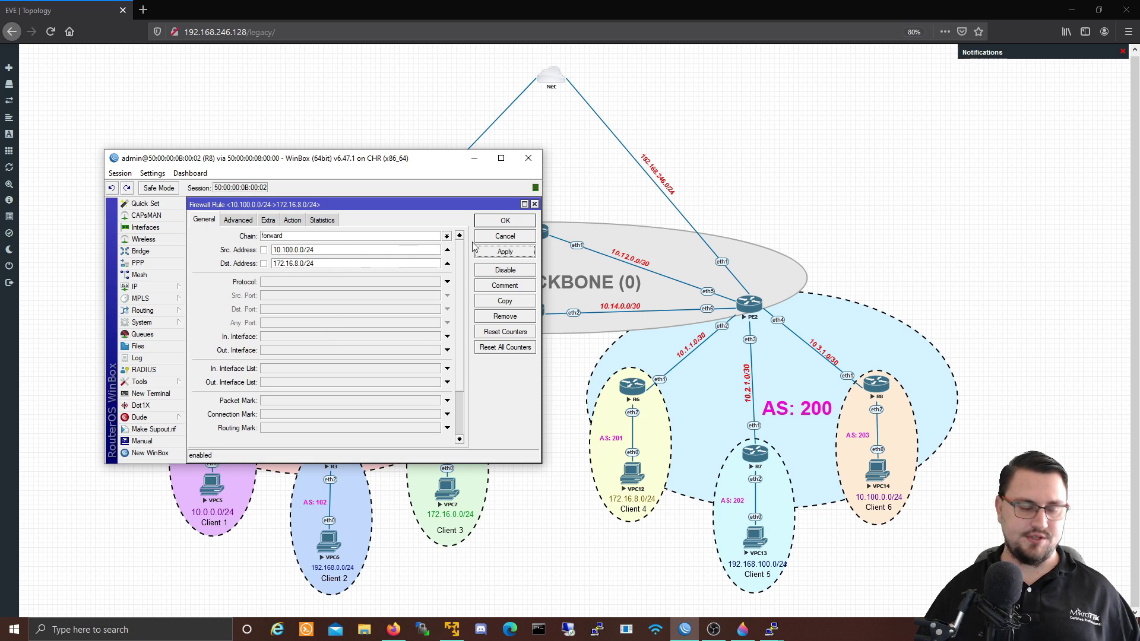
click(506, 223)
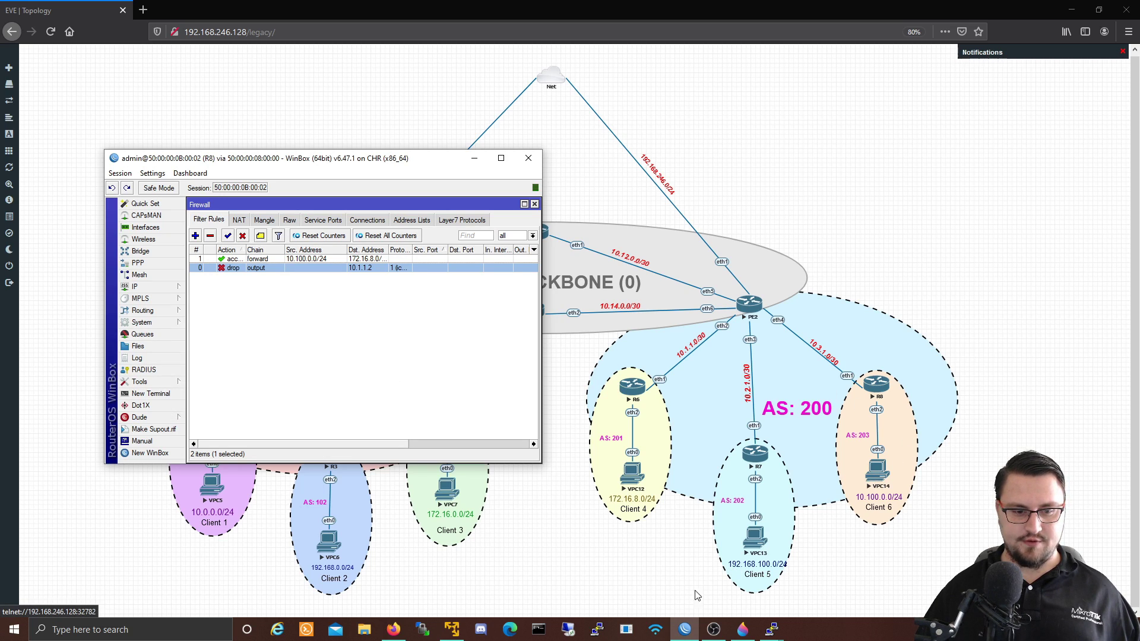
- Ping 172.16.8.1 from the VPC14 console and get replies
mouse_move(771, 629)
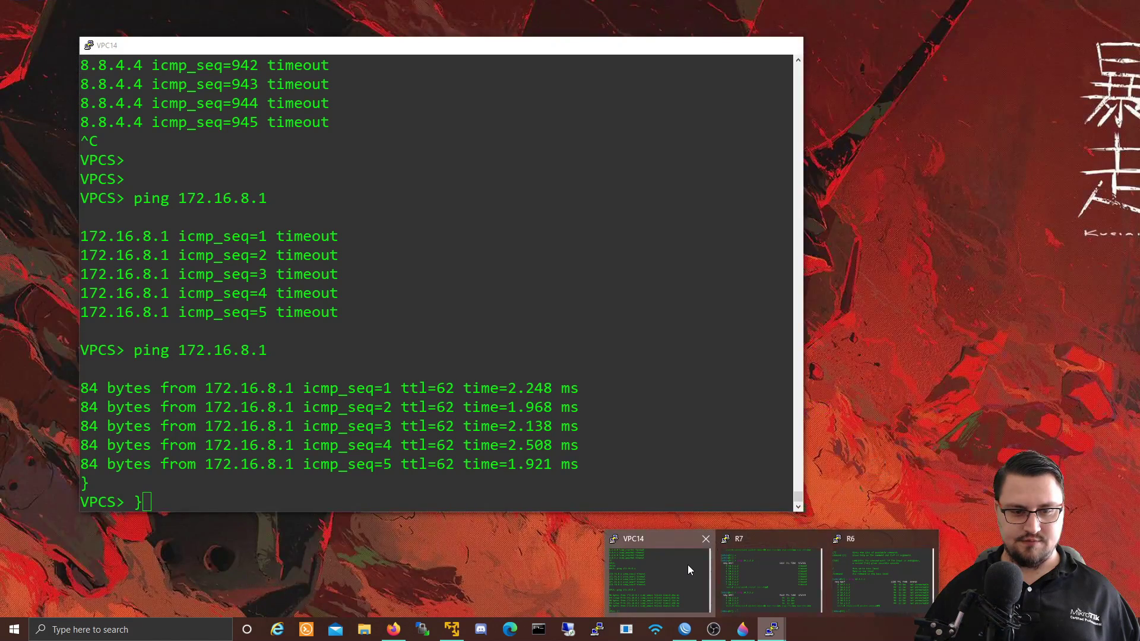
click(687, 565)
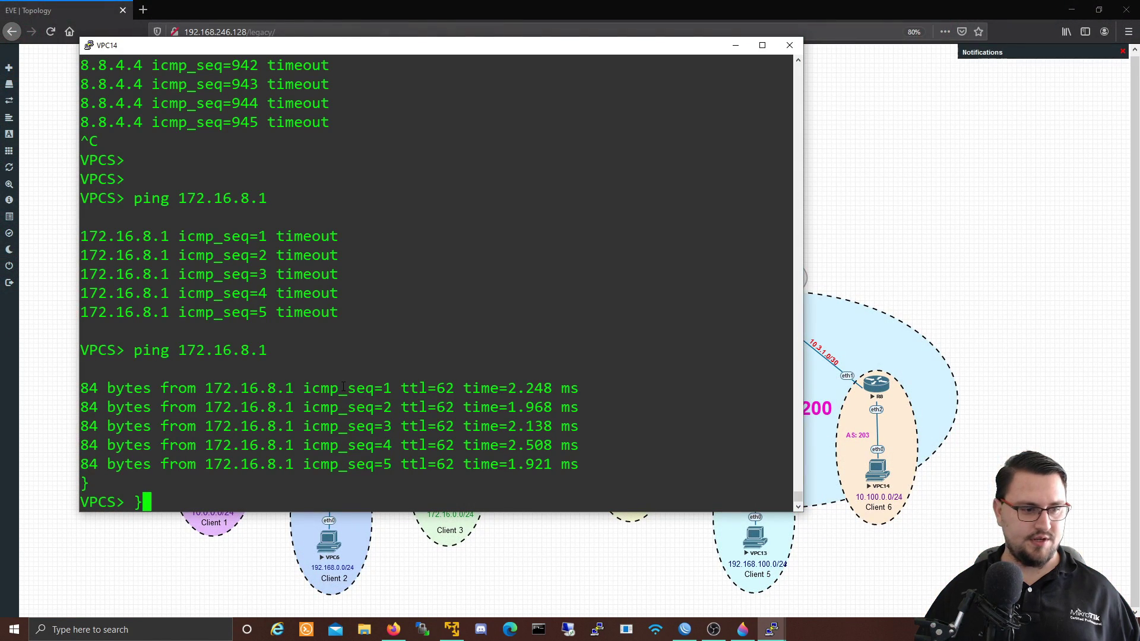
key(Return)
key(Return)
text(ping )
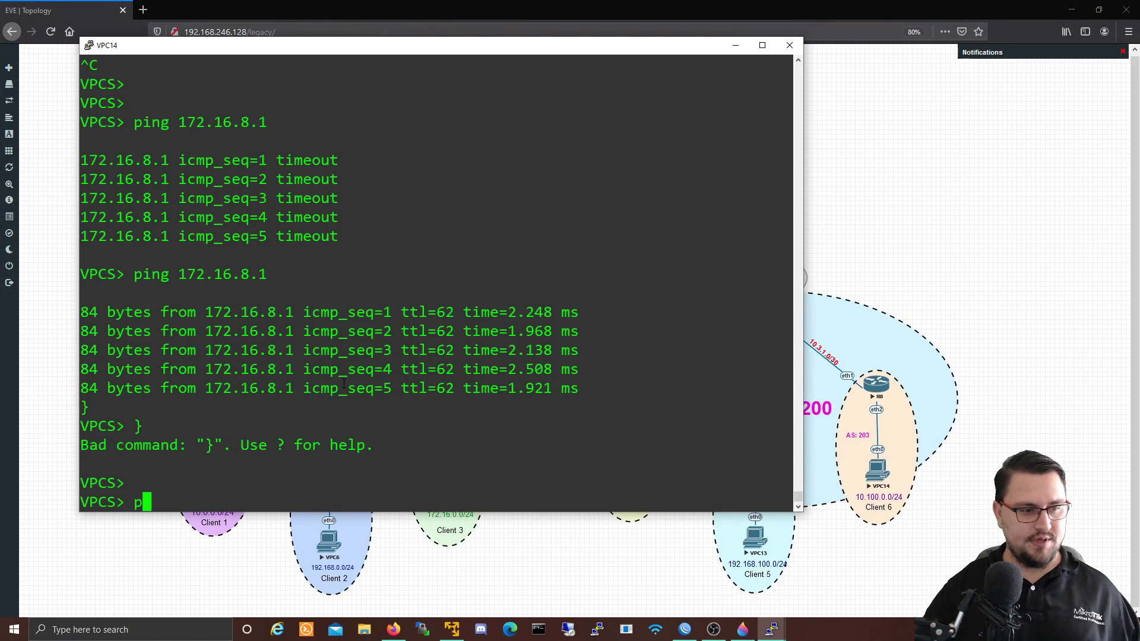
text(17)
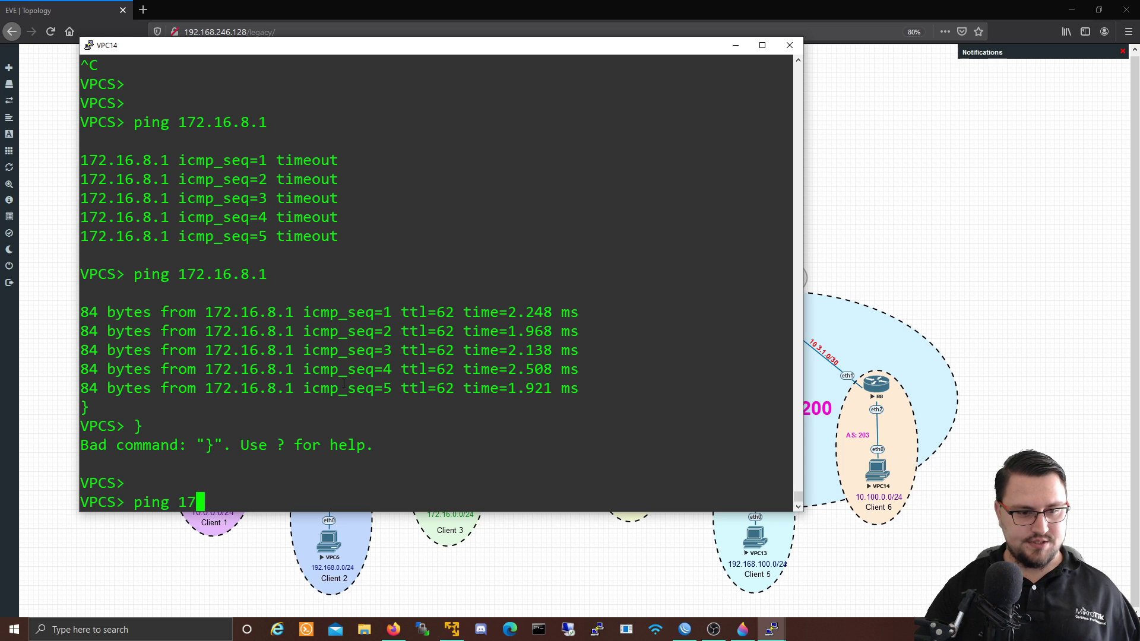
text(2.16.8.1)
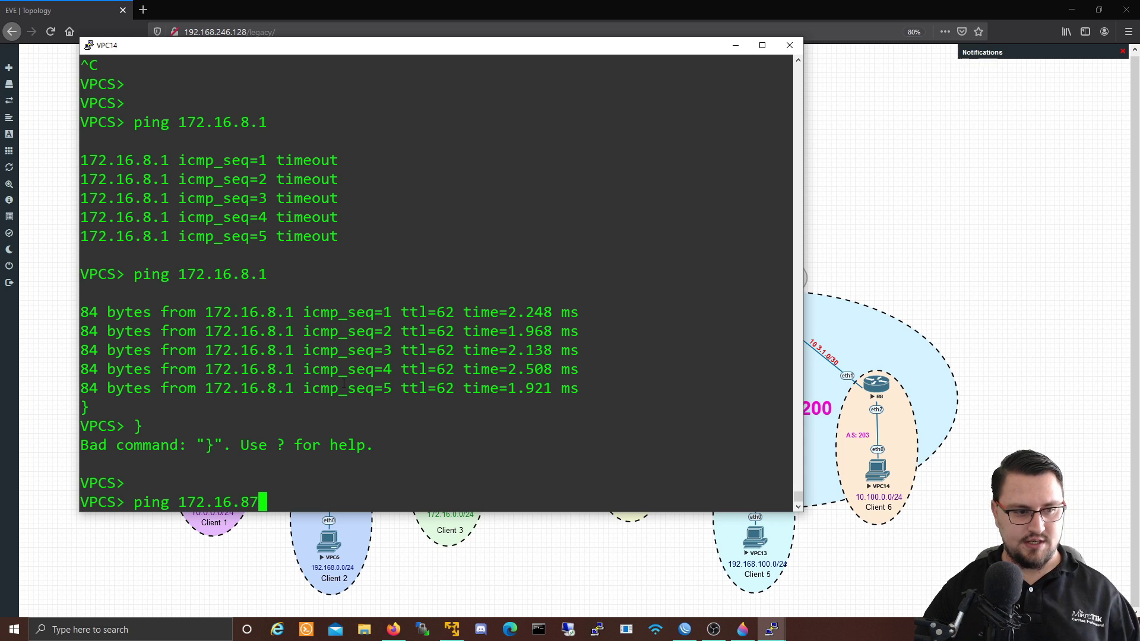
key(Return)
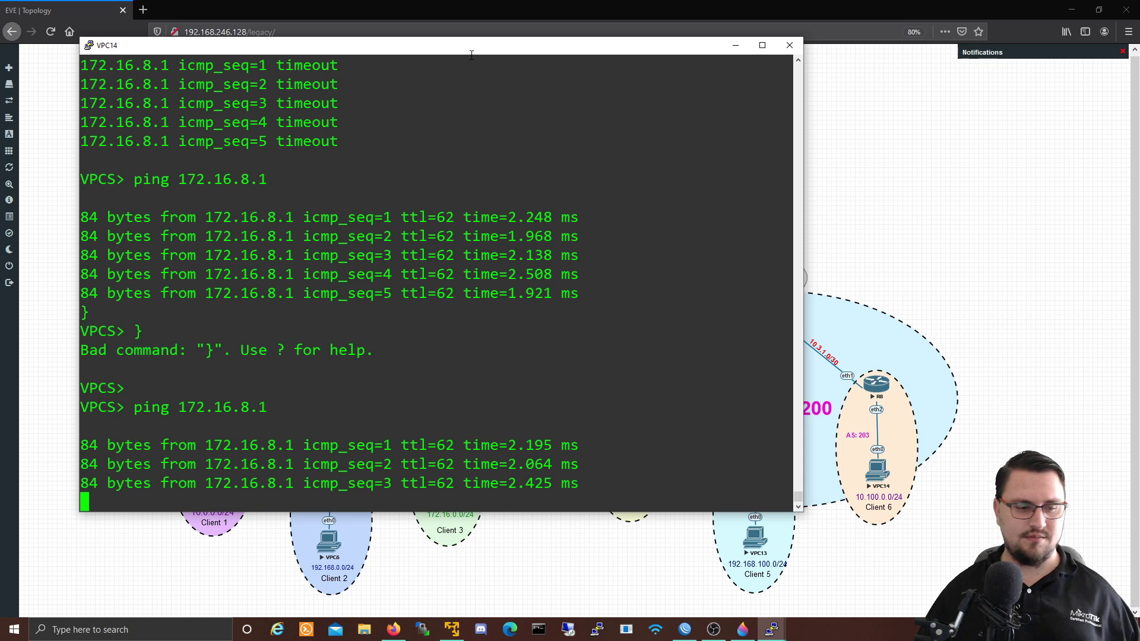
key(ctrl+c)
drag(467, 49, 383, 68)
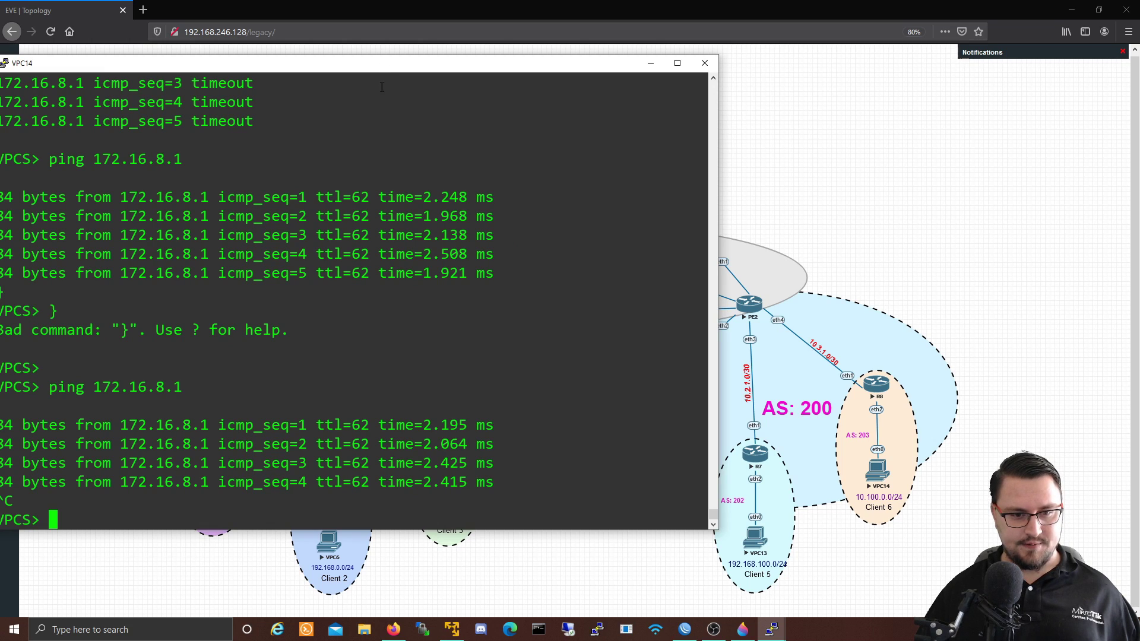
- Ping 192.168.100.1, correcting the mistyped 182 address, and get replies
text(pin)
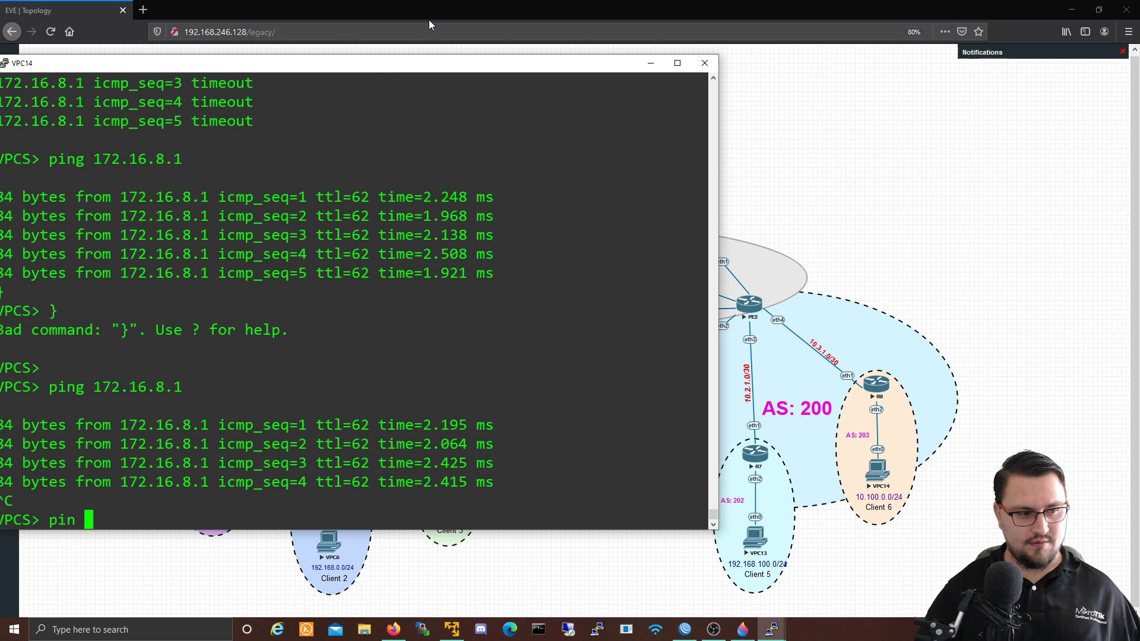
text(g 182.168.100.1)
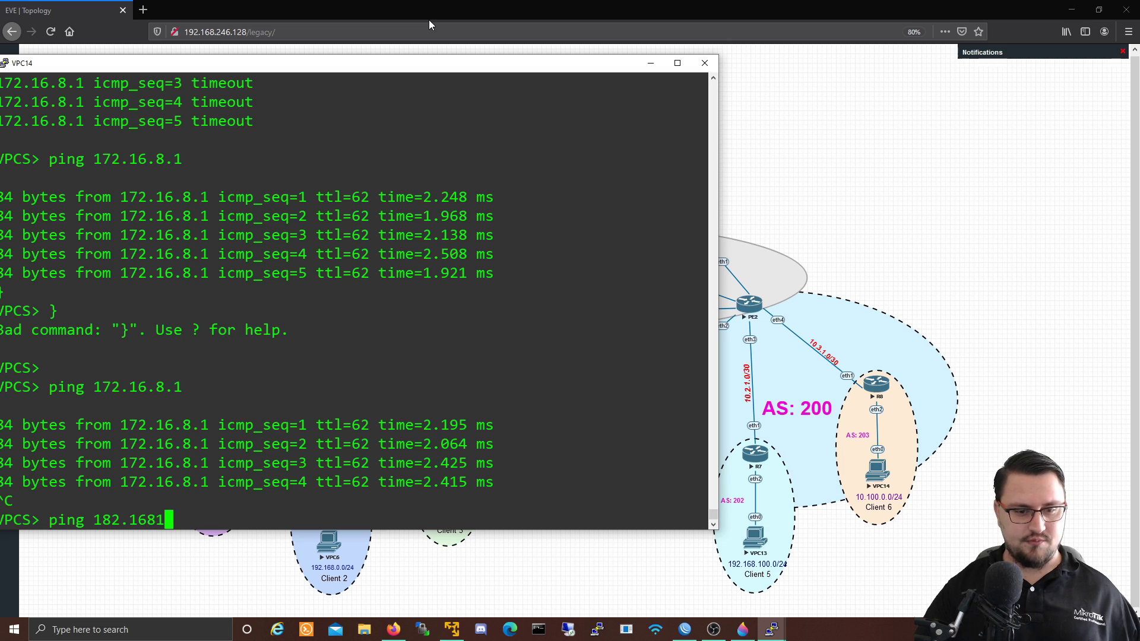
key(Return)
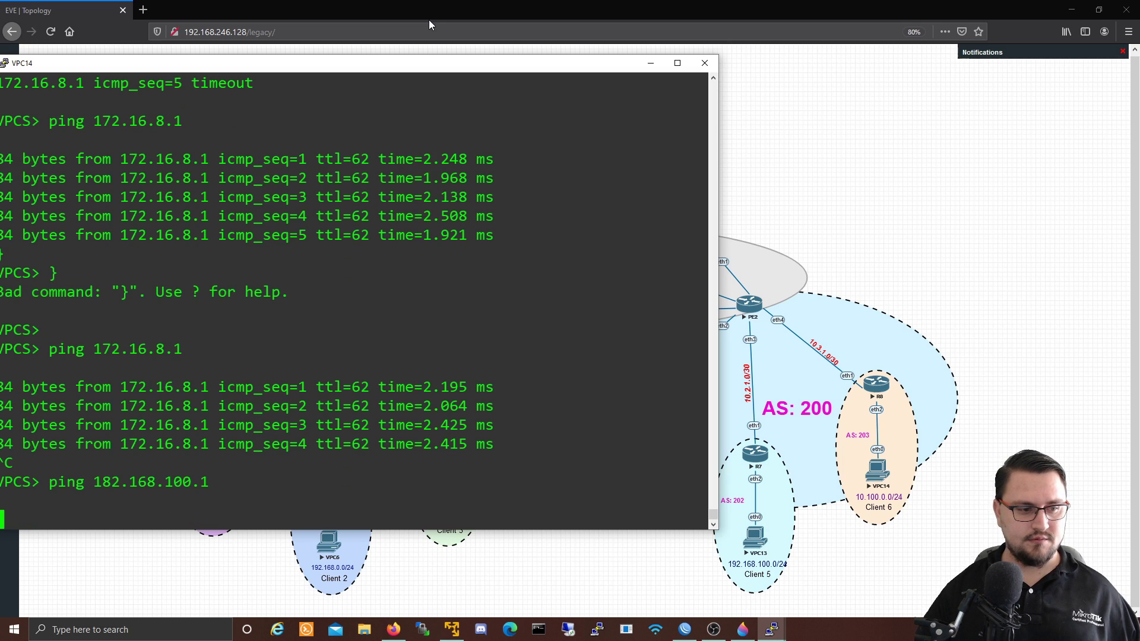
key(Up)
key(Left)
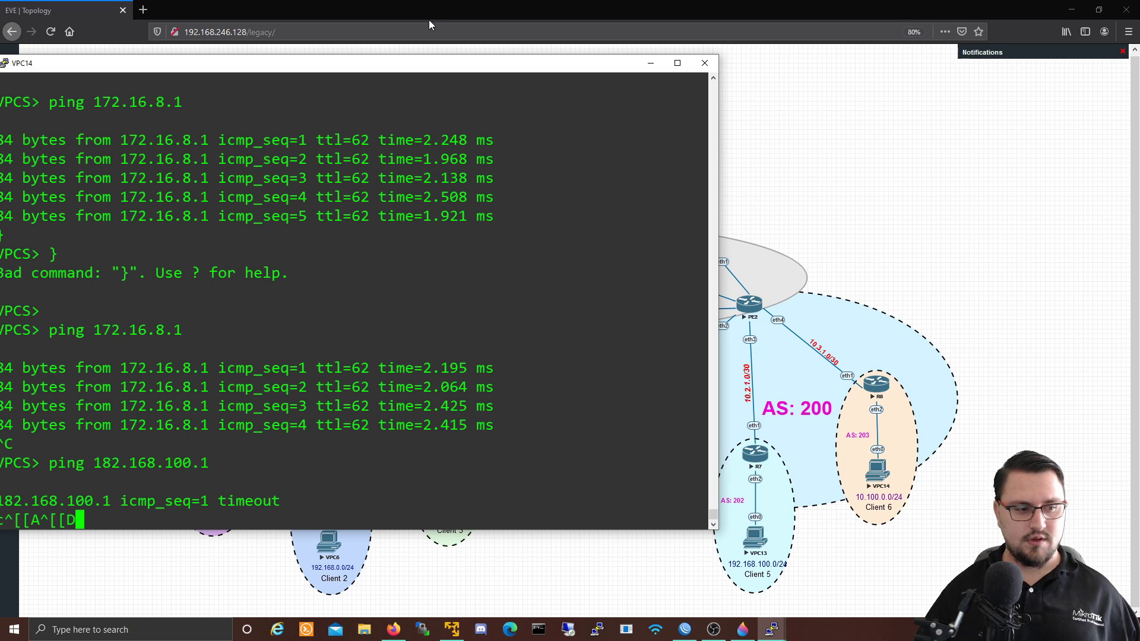
key(ctrl+c)
key(ctrl+c)
key(Up)
key(Left)
key(Left)
key(Left)
key(Left)
key(Left)
key(Left)
key(Left)
key(Left)
key(Left)
key(Left)
key(Left)
key(BackSpace)
text(9)
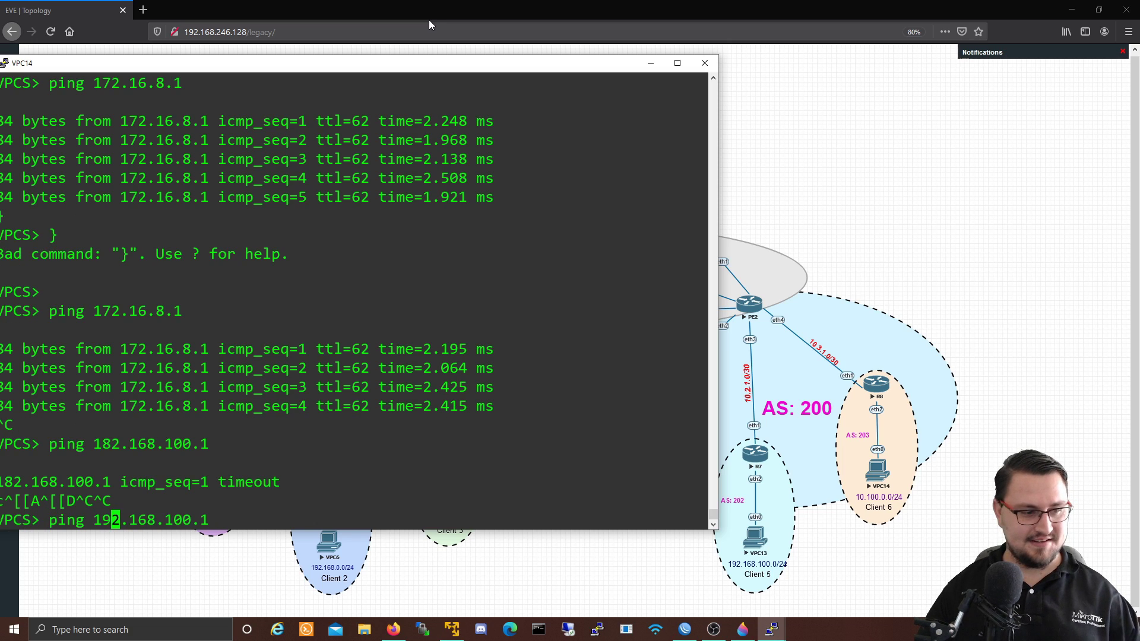
key(Return)
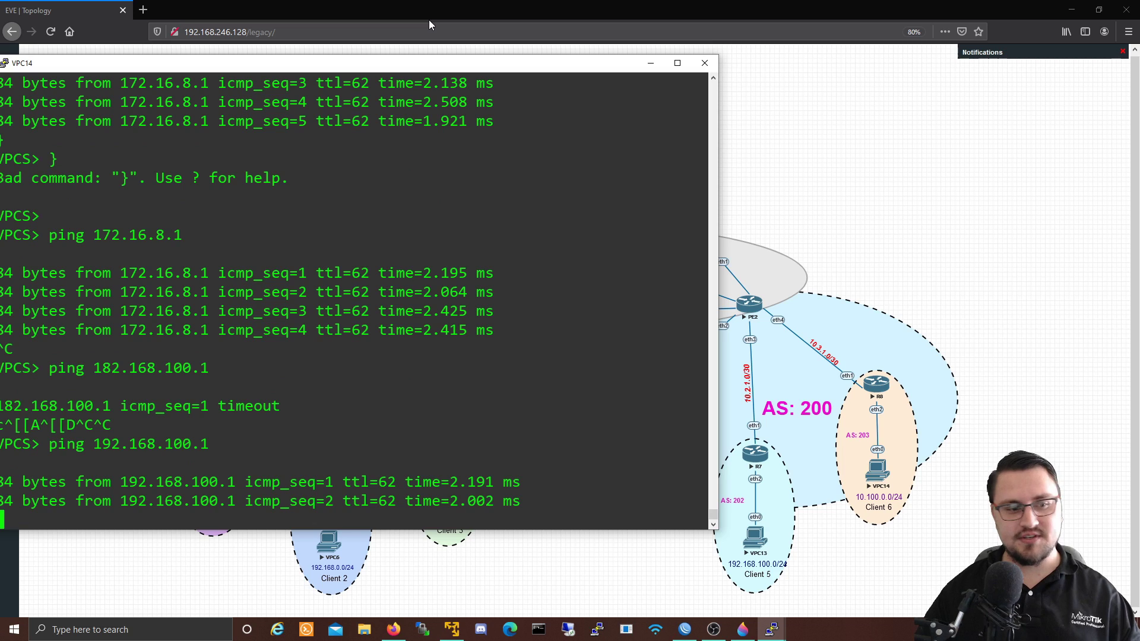
key(ctrl+c)
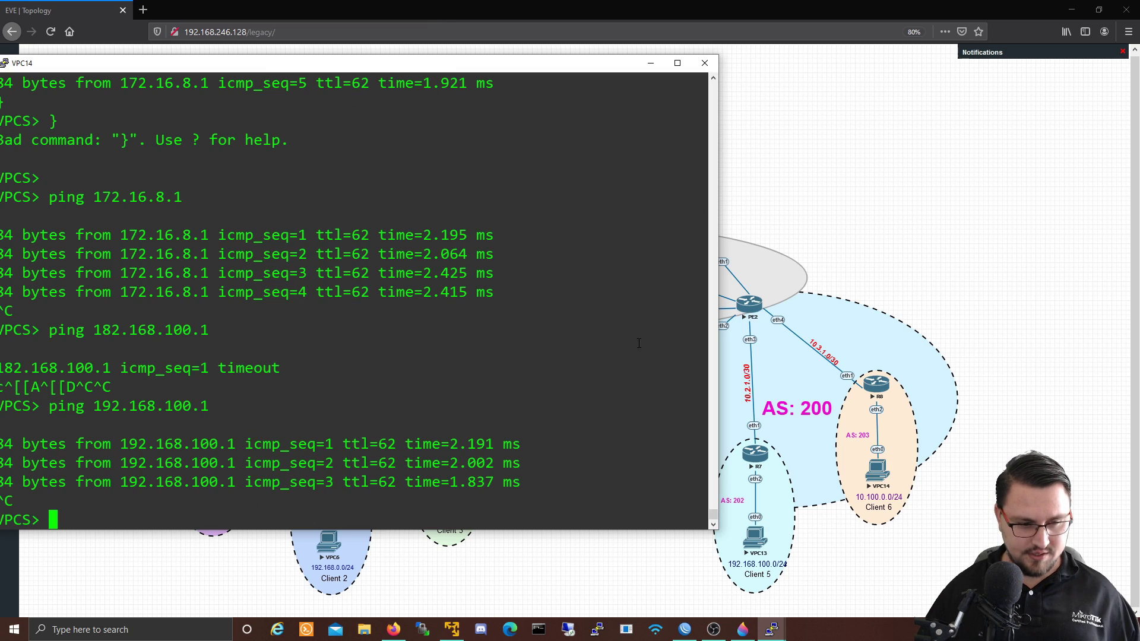
click(683, 631)
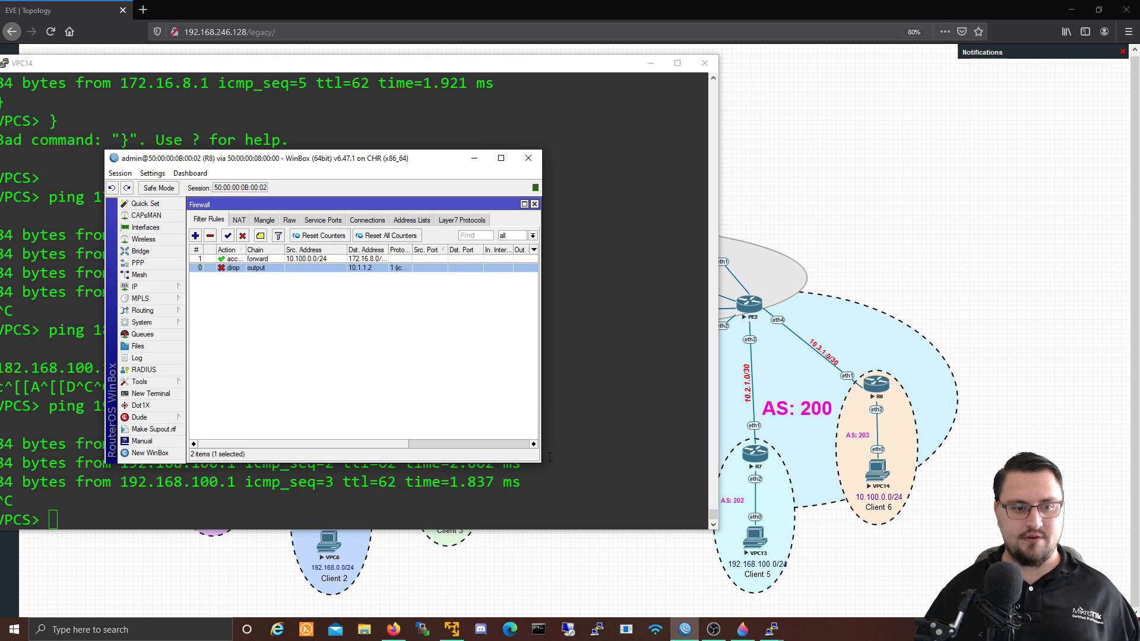
- Start a new forward filter rule matching source address 10.100.0.0/24
drag(540, 462, 688, 536)
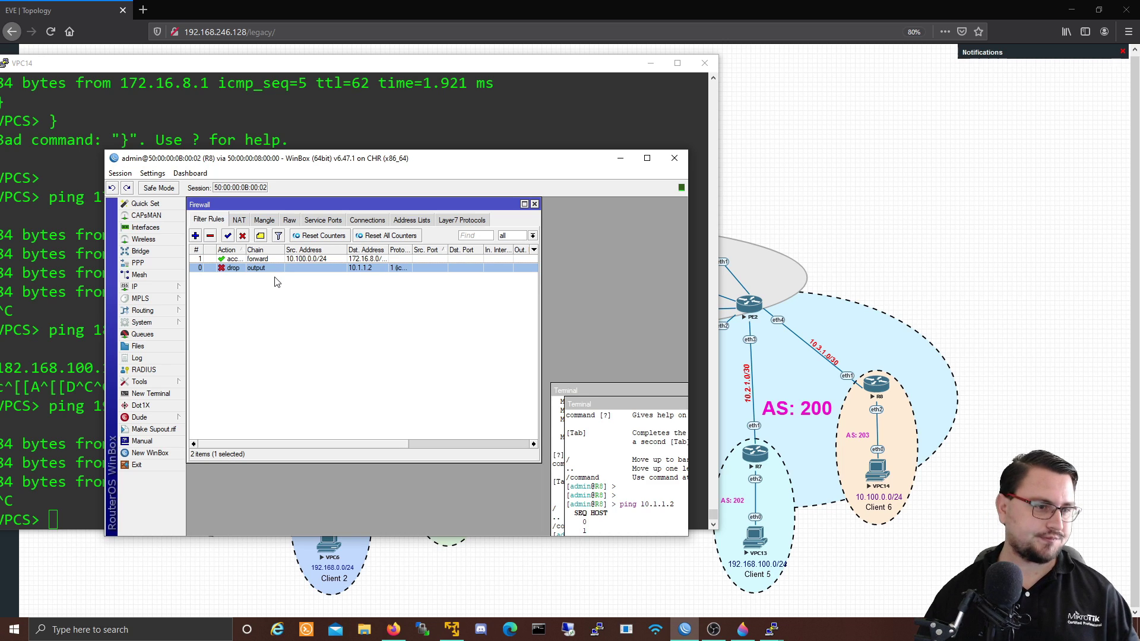
click(195, 235)
drag(263, 205, 315, 285)
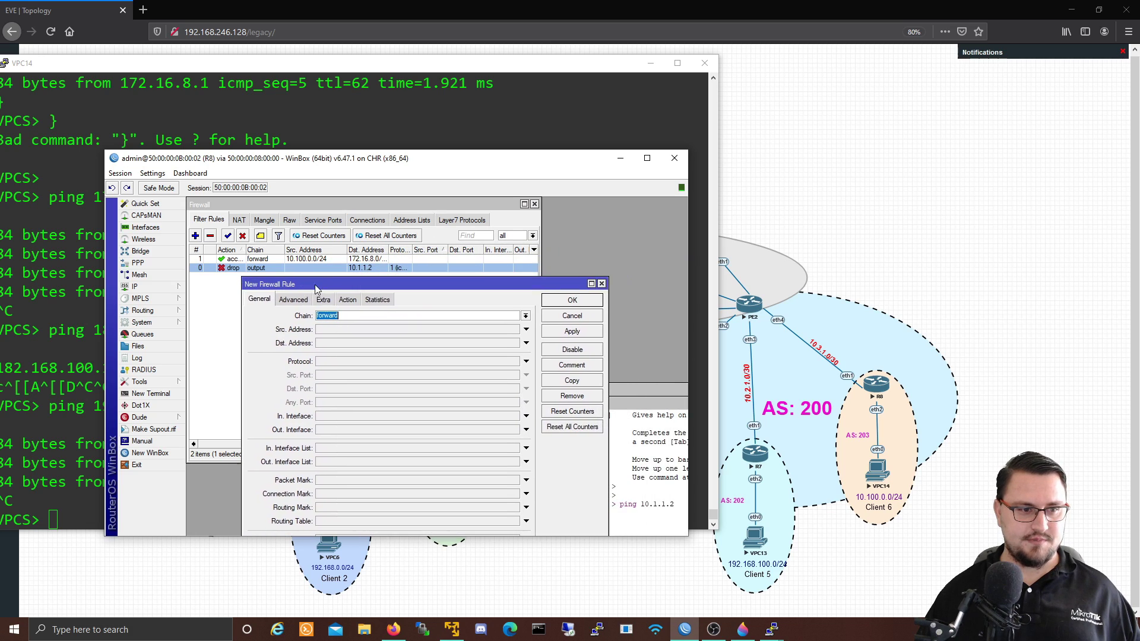
click(356, 334)
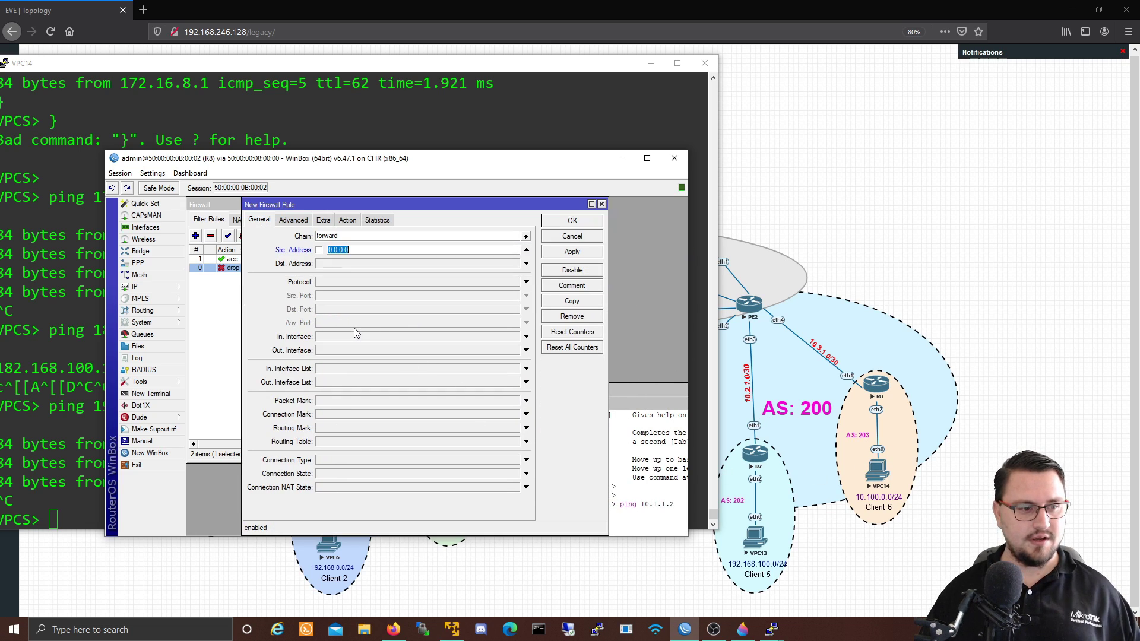
text(1)
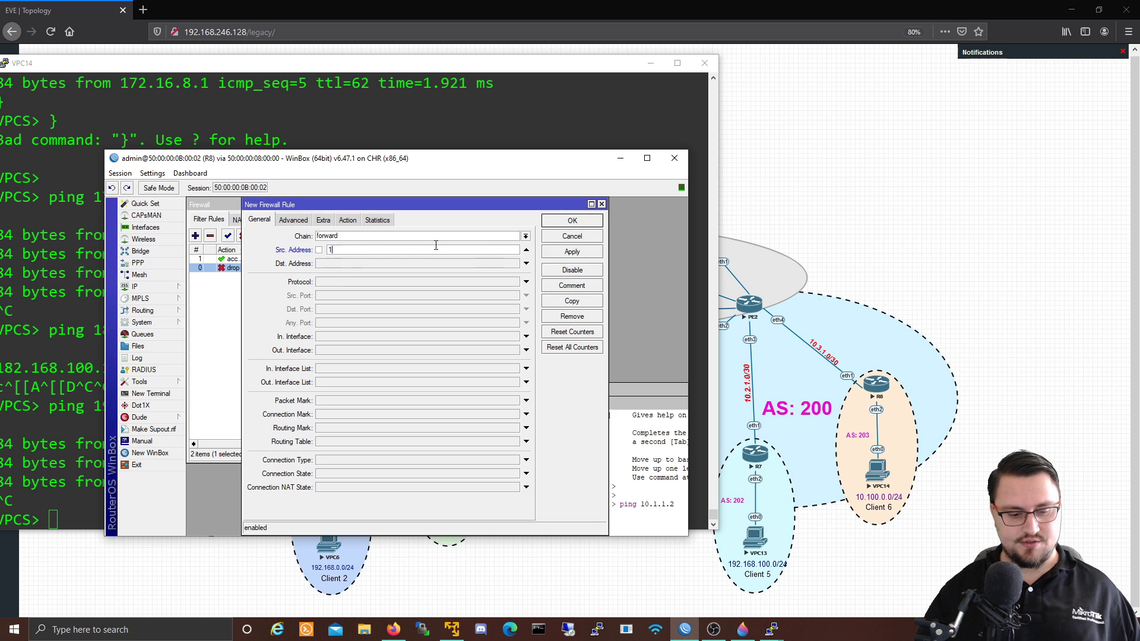
text(0.100.0.0)
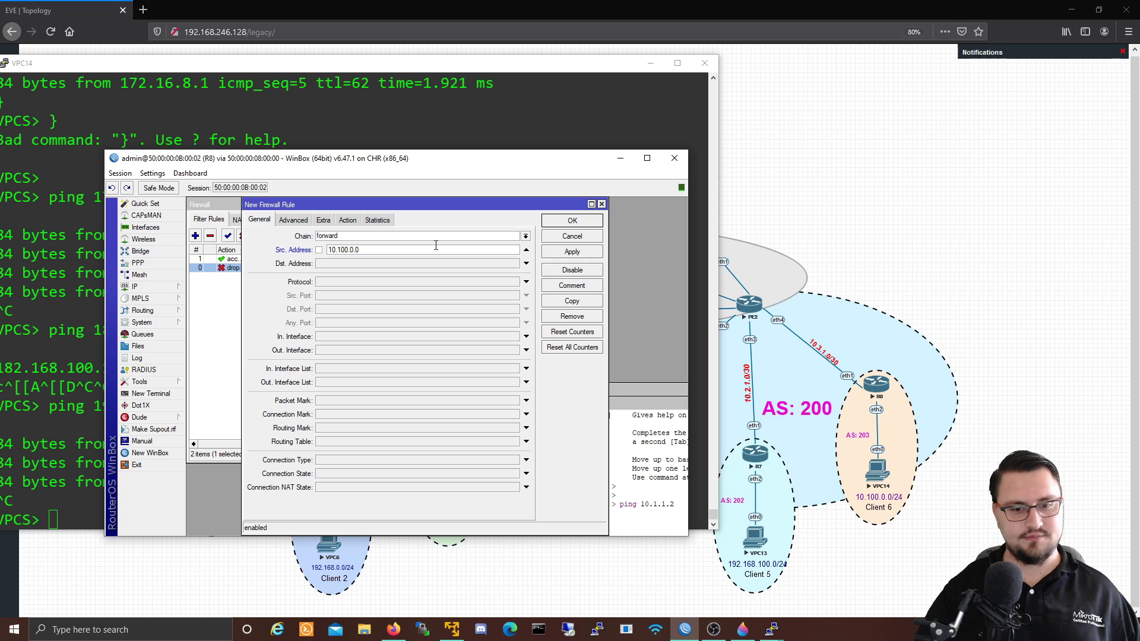
text(/24)
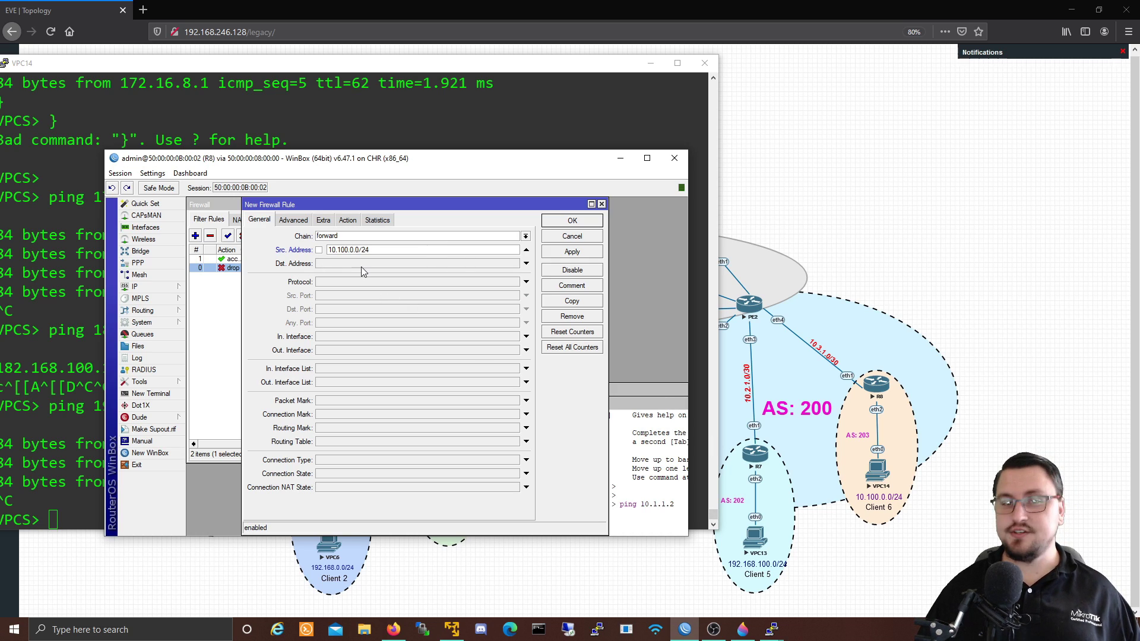
- Set the rule's action to drop, save it, and bring the VPC14 console forward
click(343, 222)
click(336, 237)
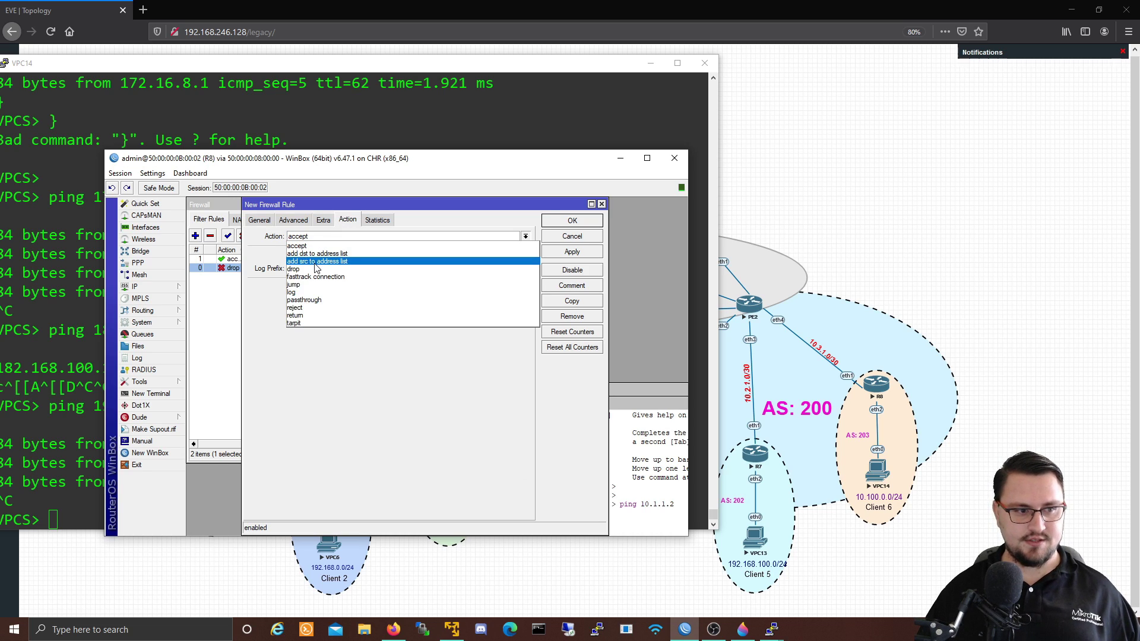
click(293, 269)
click(571, 252)
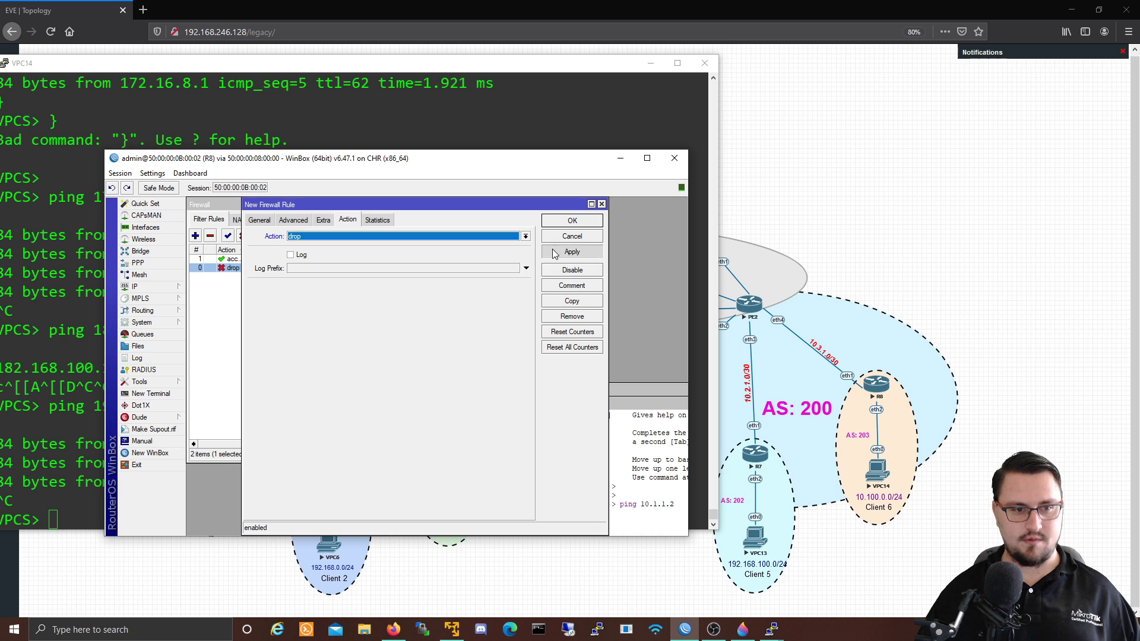
click(567, 223)
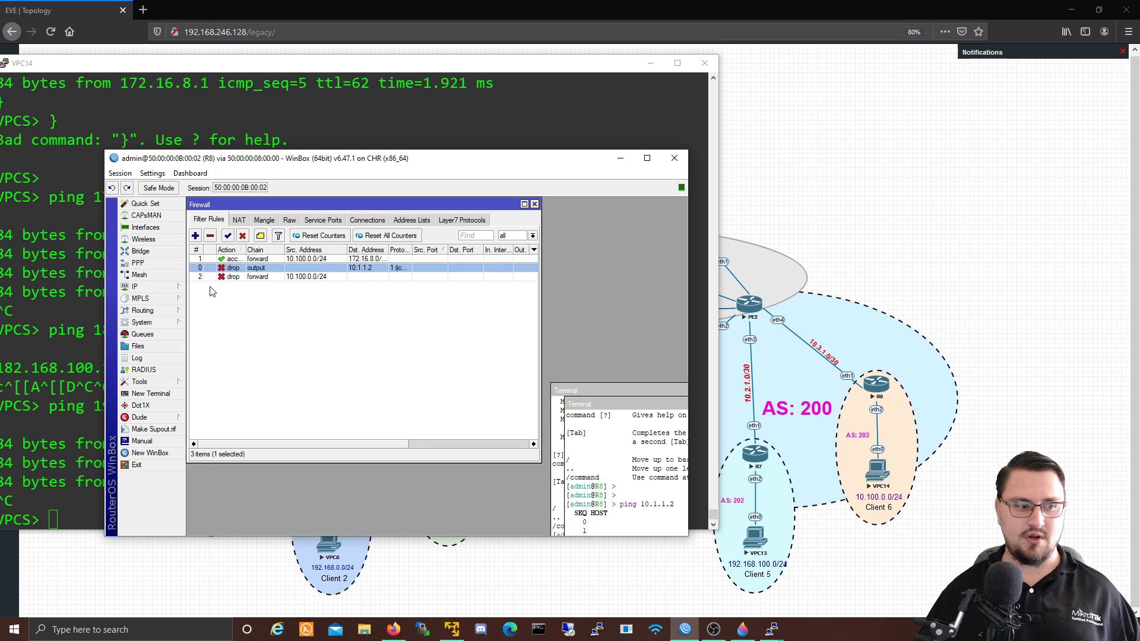
click(188, 119)
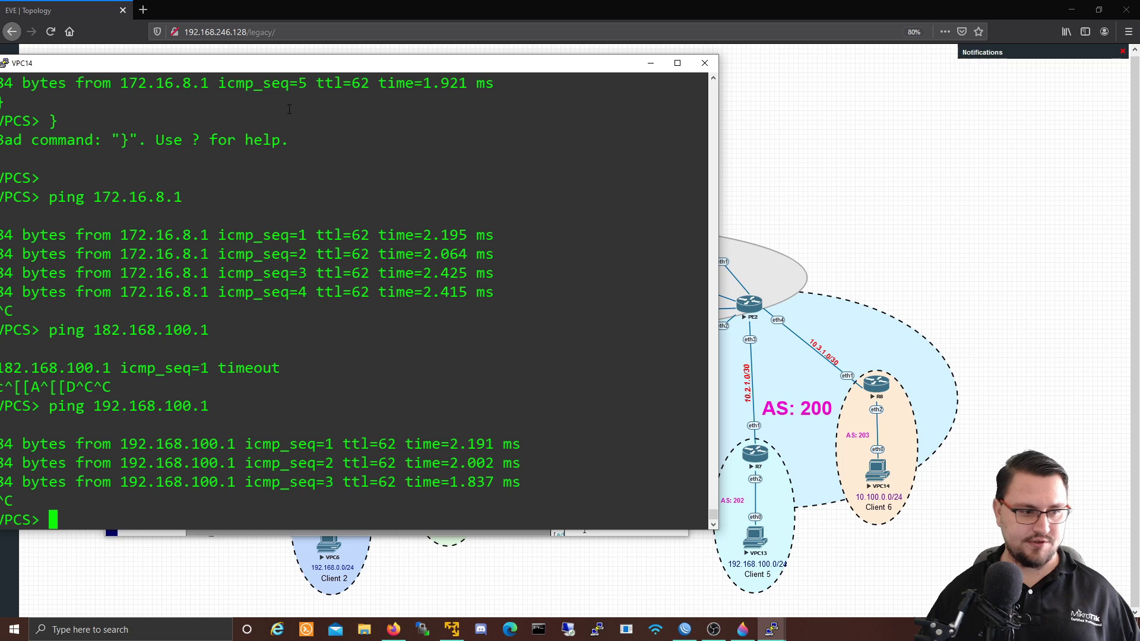
- Re-run pings from VPC14: 172.16.8.1 still replies, 192.168.100.1 now times out
key(Up)
key(Up)
key(Up)
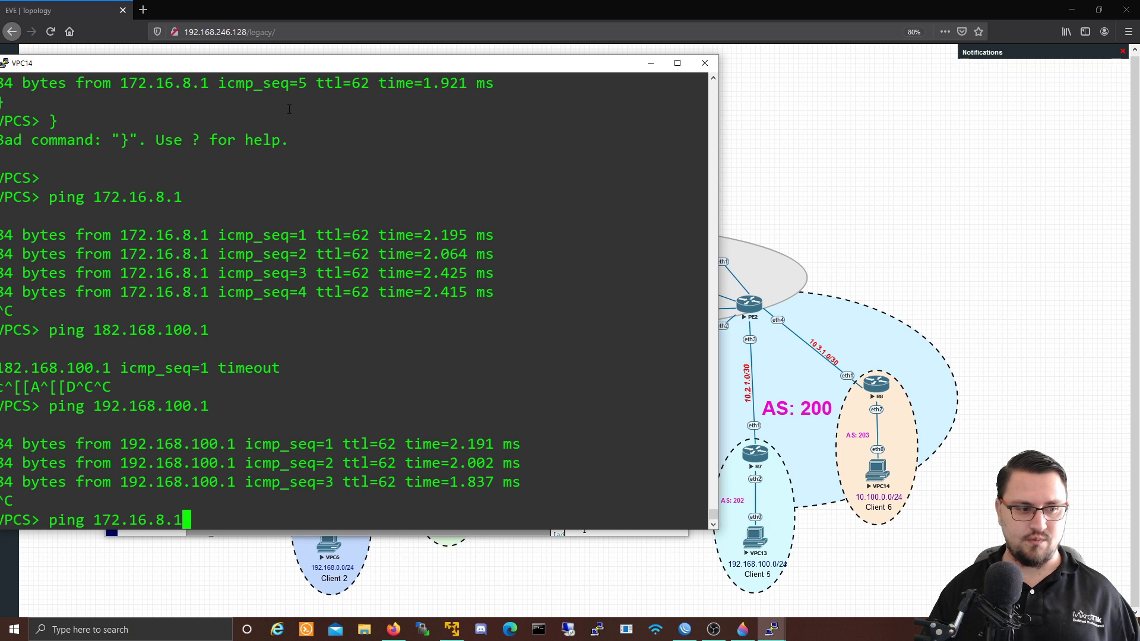
key(Return)
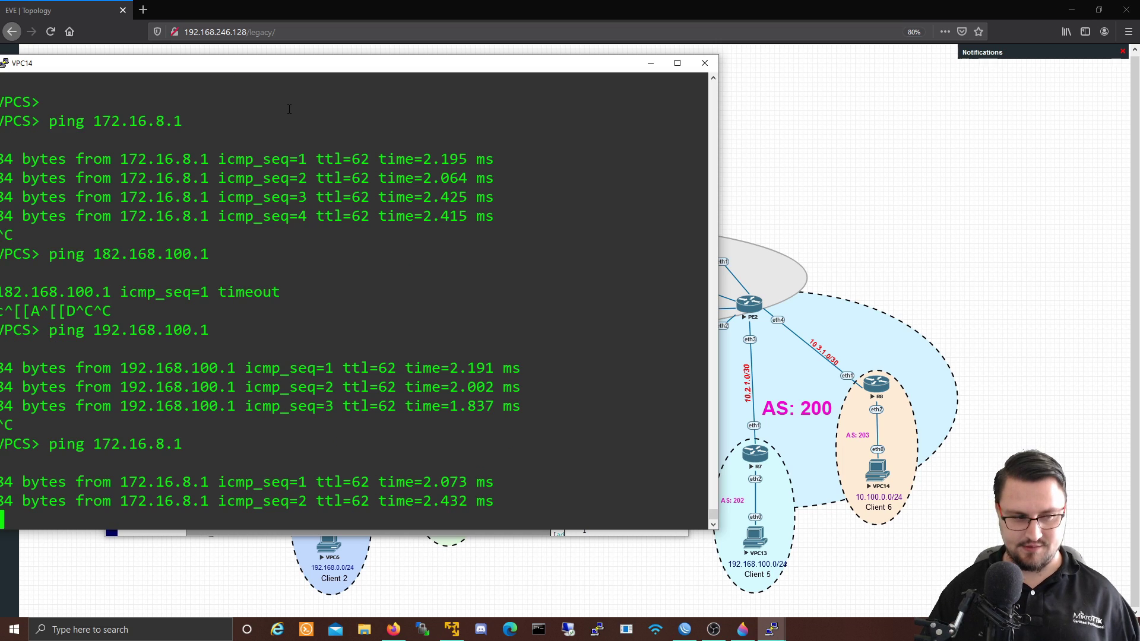
key(ctrl+c)
key(Up)
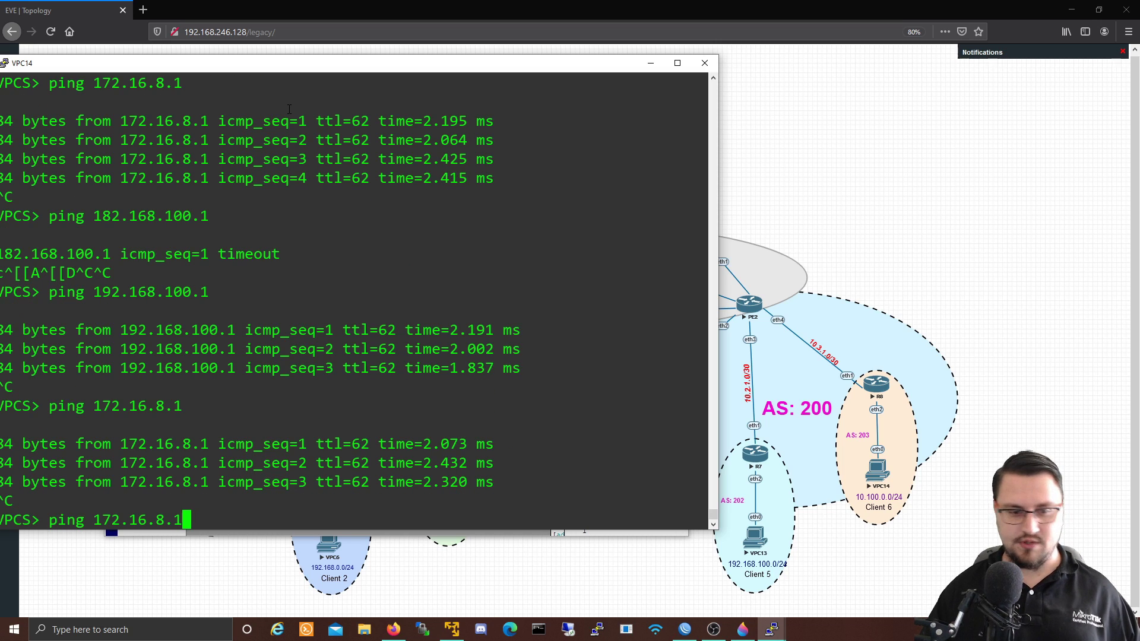
key(Up)
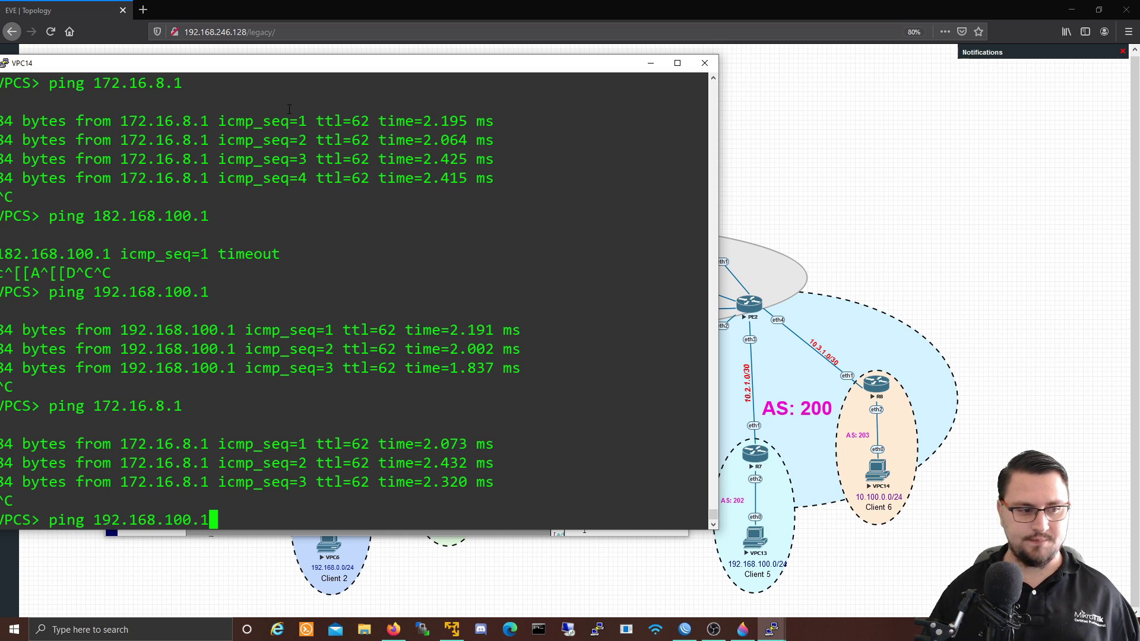
key(Return)
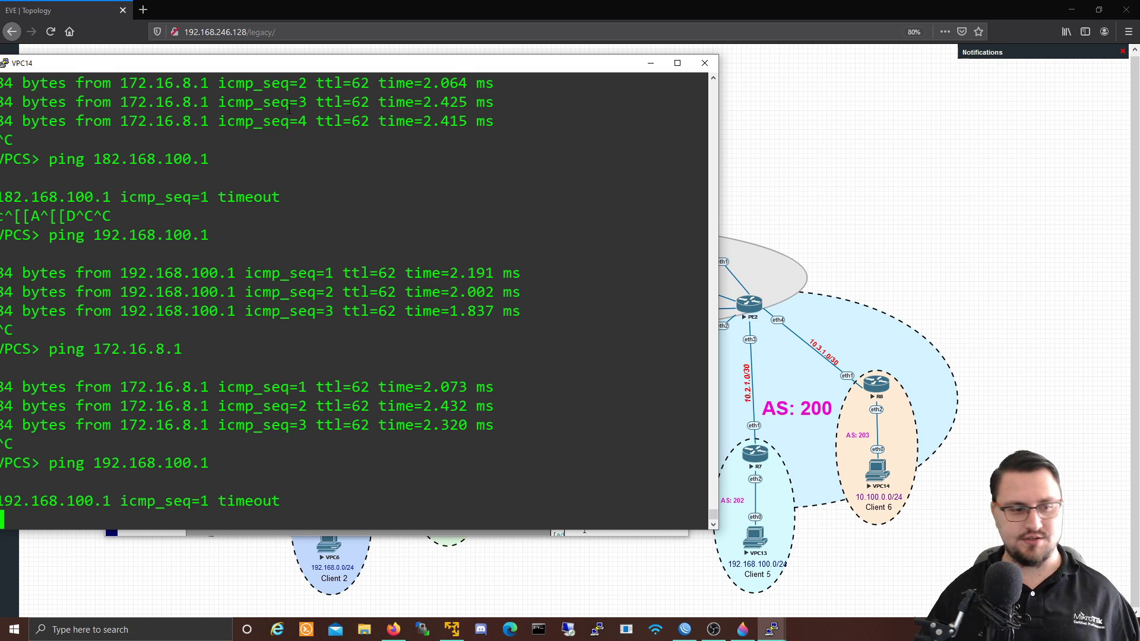
click(685, 629)
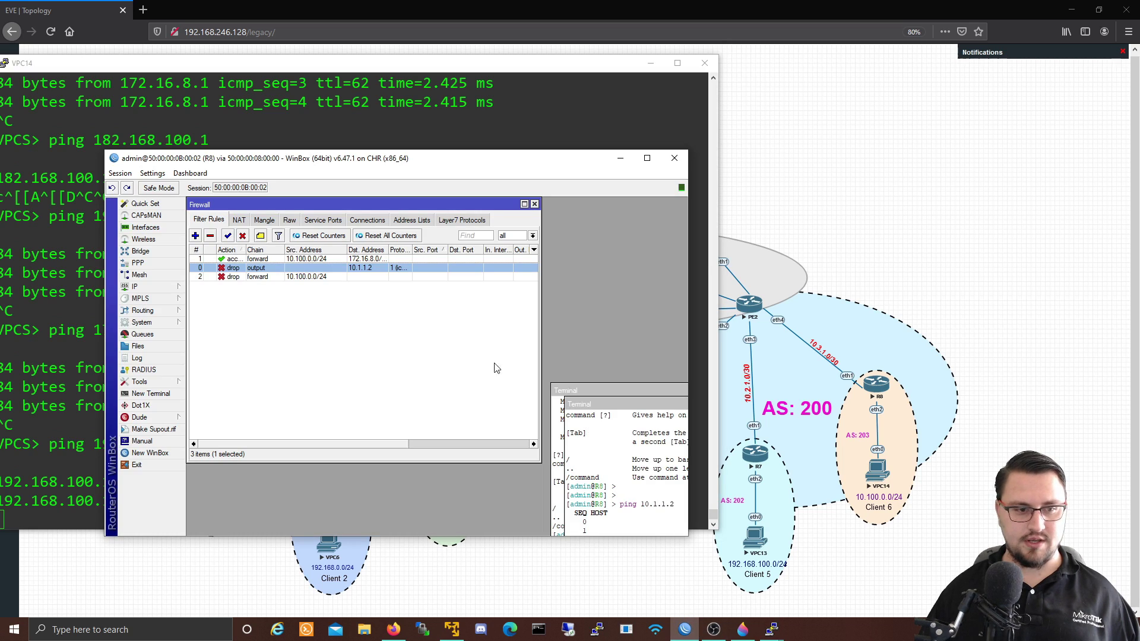
- Maximize WinBox and the filter list to show packet counters: accept 7, forward drop 5, output drop 20
double_click(557, 159)
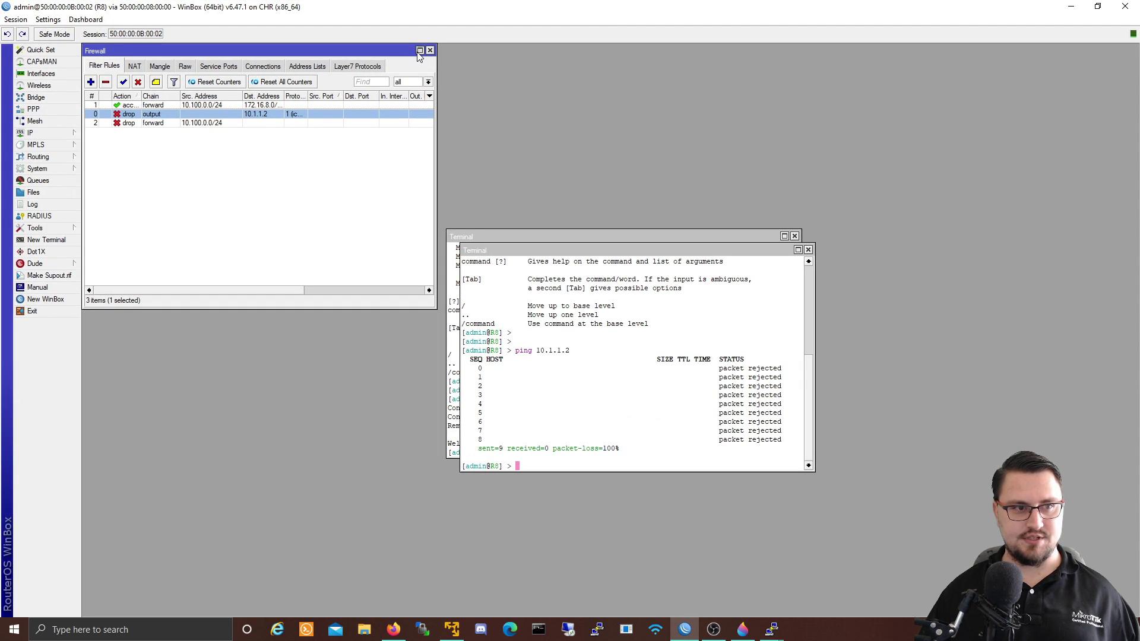
click(419, 51)
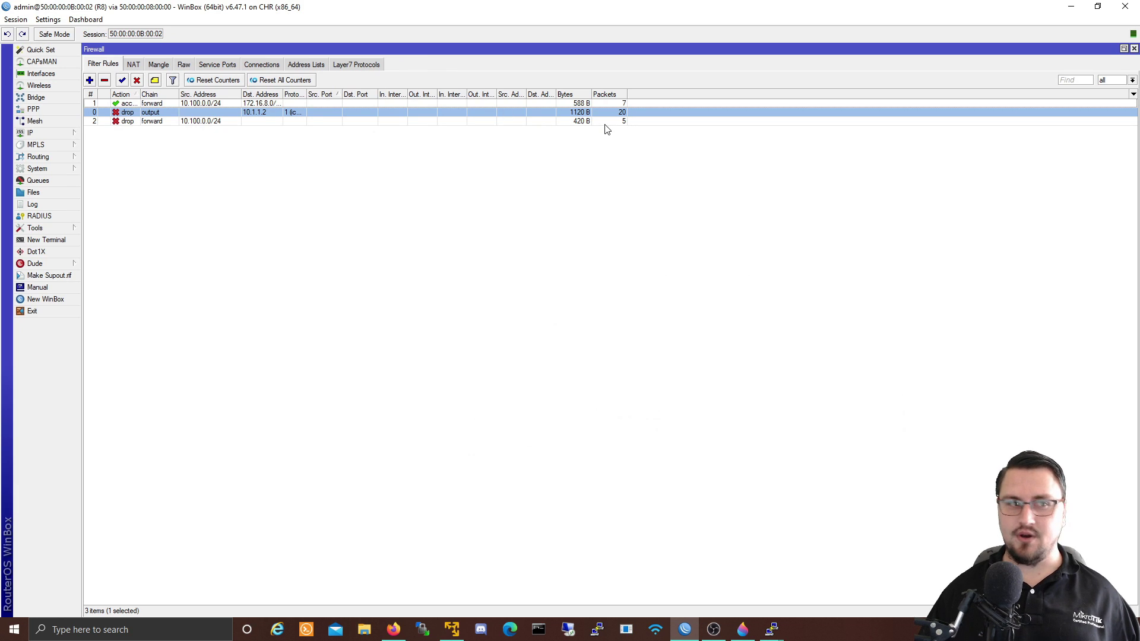
click(227, 120)
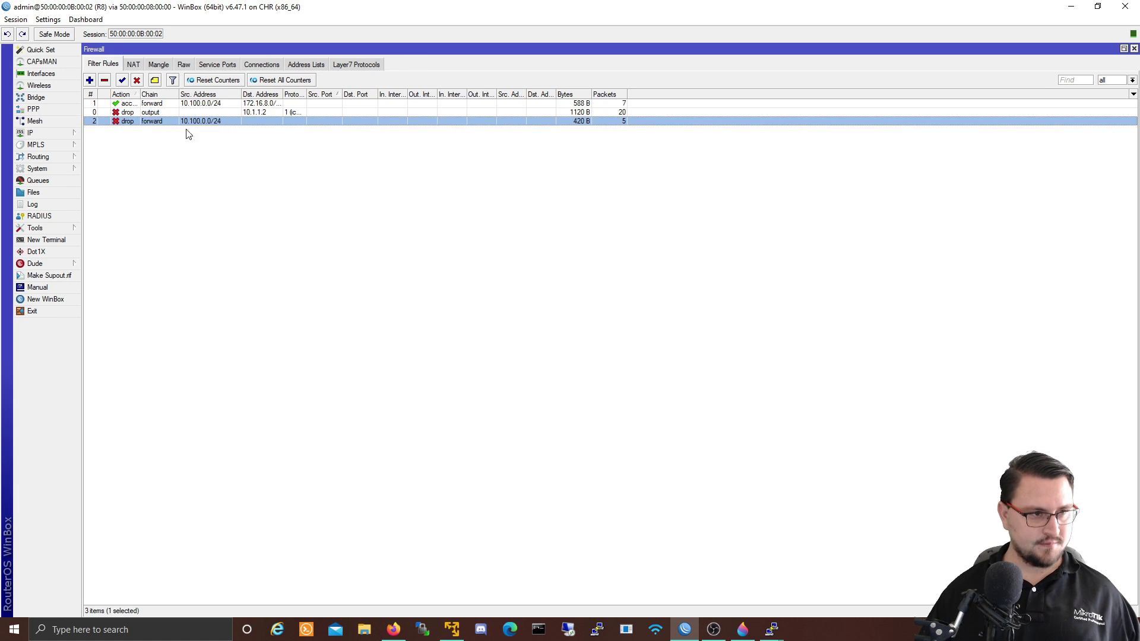
click(102, 113)
click(97, 105)
click(102, 121)
click(106, 104)
click(111, 113)
click(109, 121)
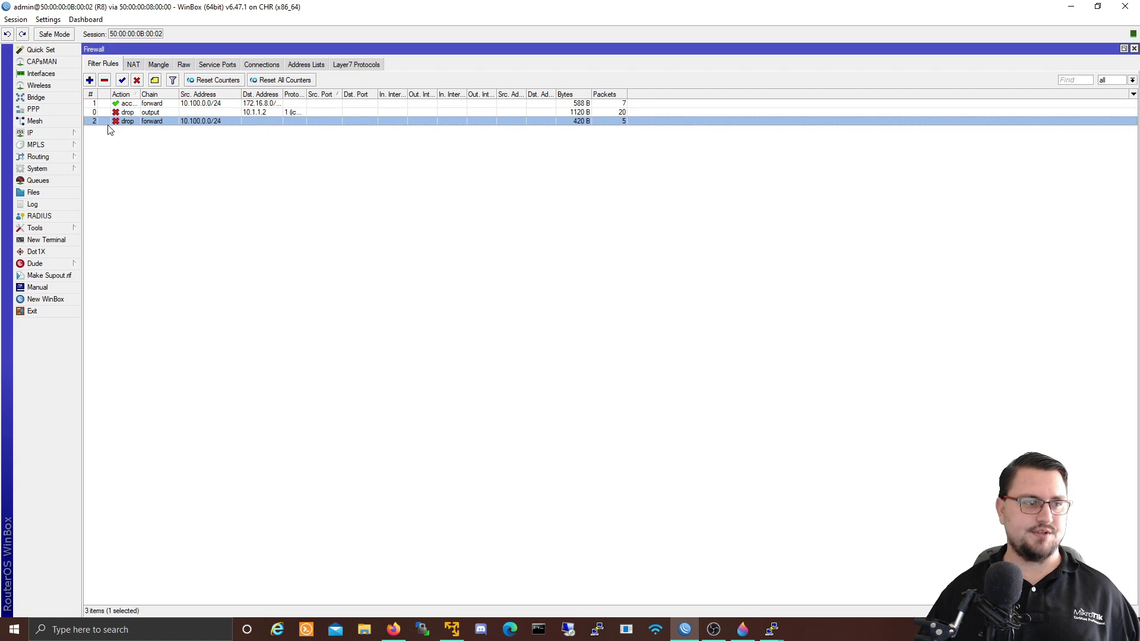
click(102, 104)
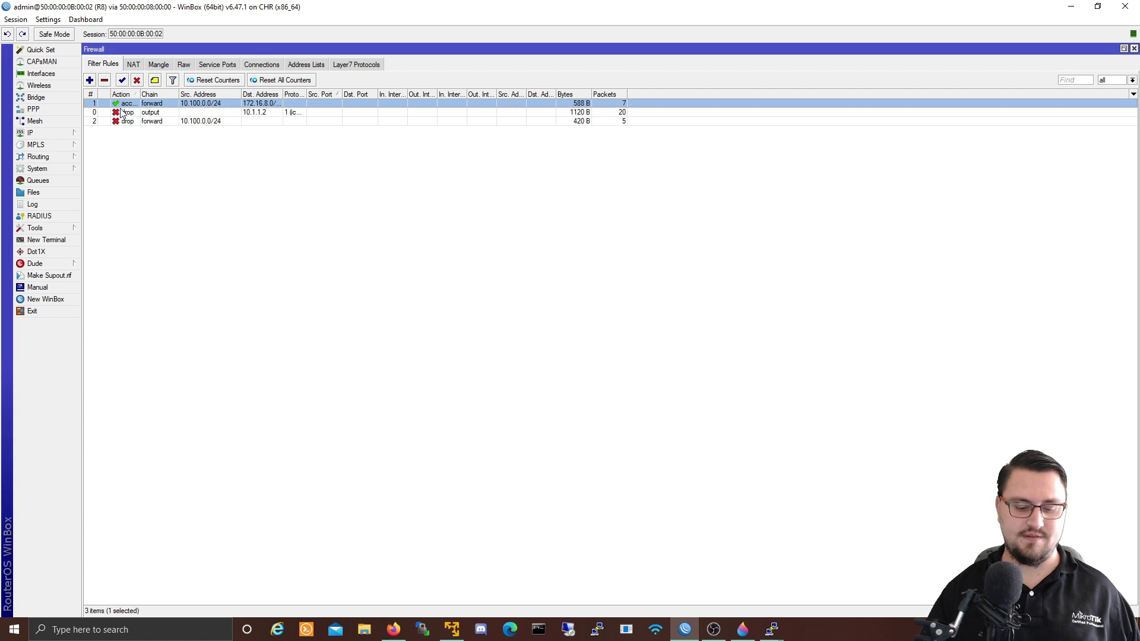
- Open a New Mangle Rule dialog from the empty Mangle list
click(159, 64)
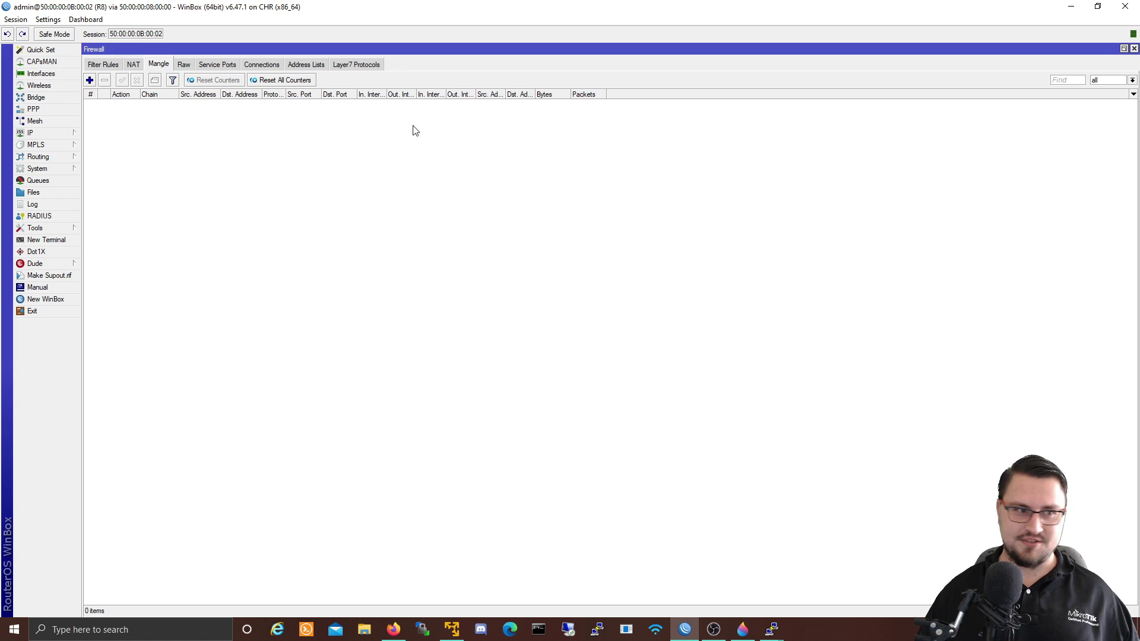
click(91, 81)
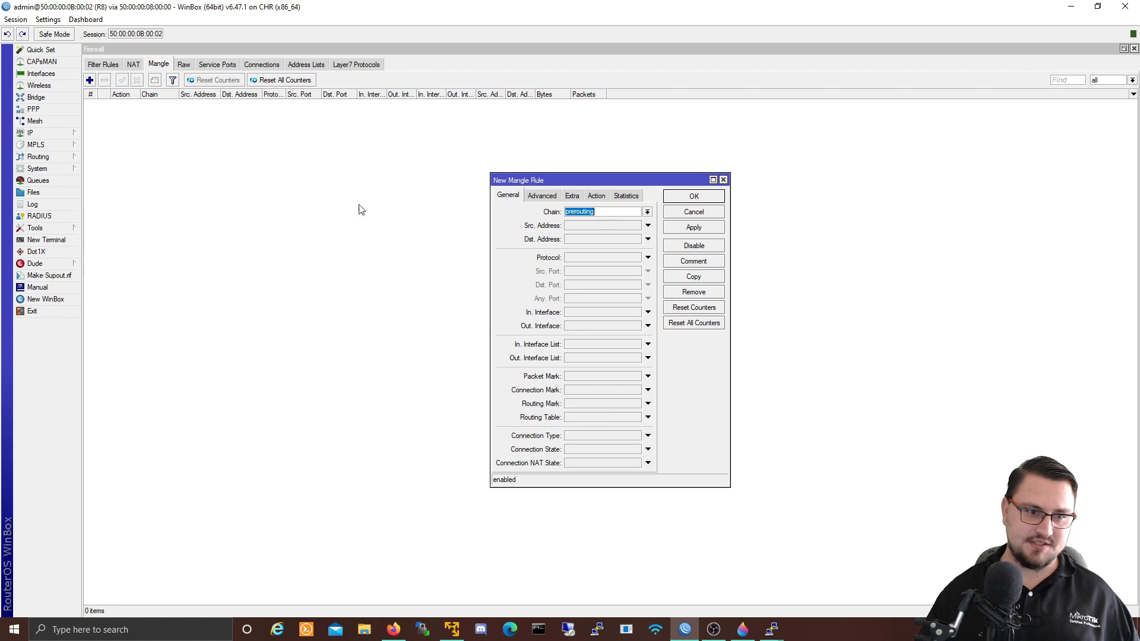
- Keep the mangle rule's chain at prerouting and enter source address 10.100.0.0/24
click(647, 212)
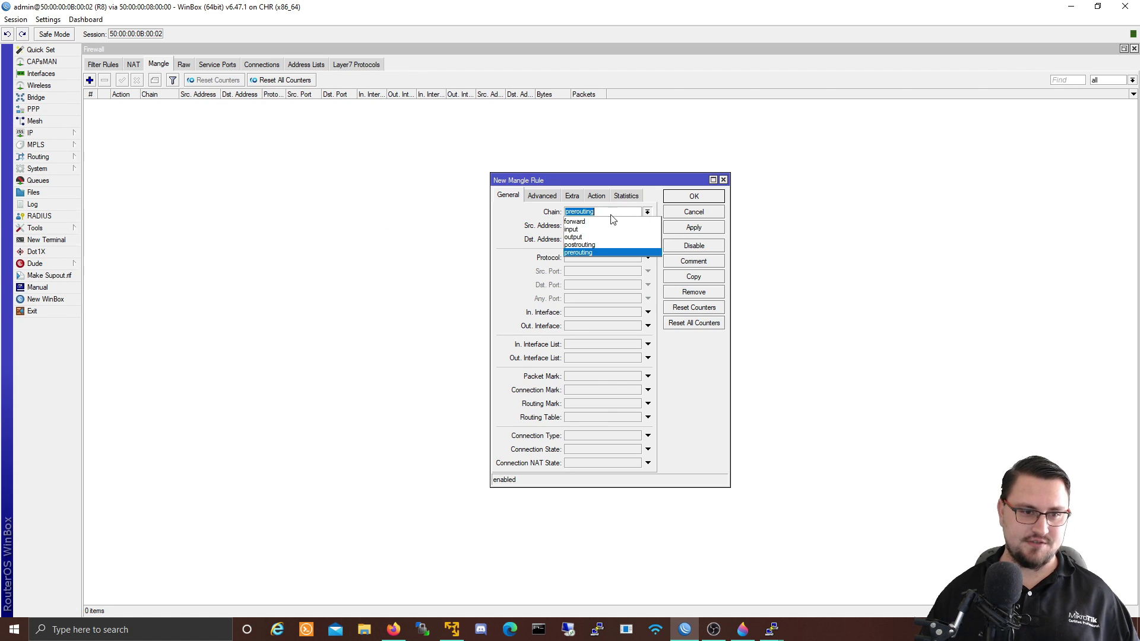
click(585, 254)
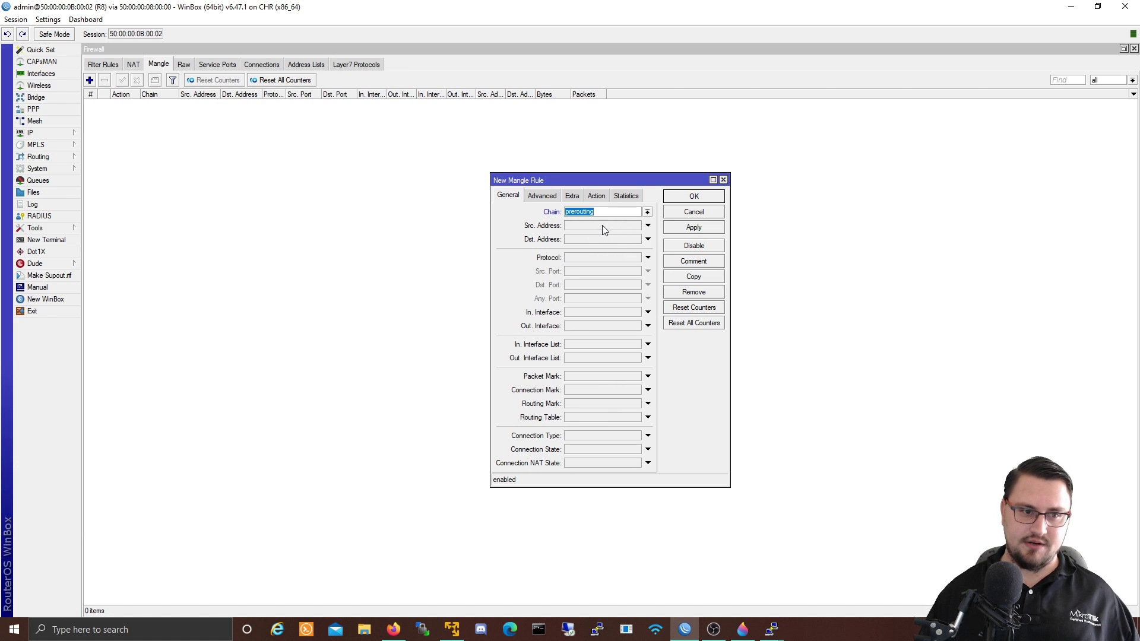
click(647, 213)
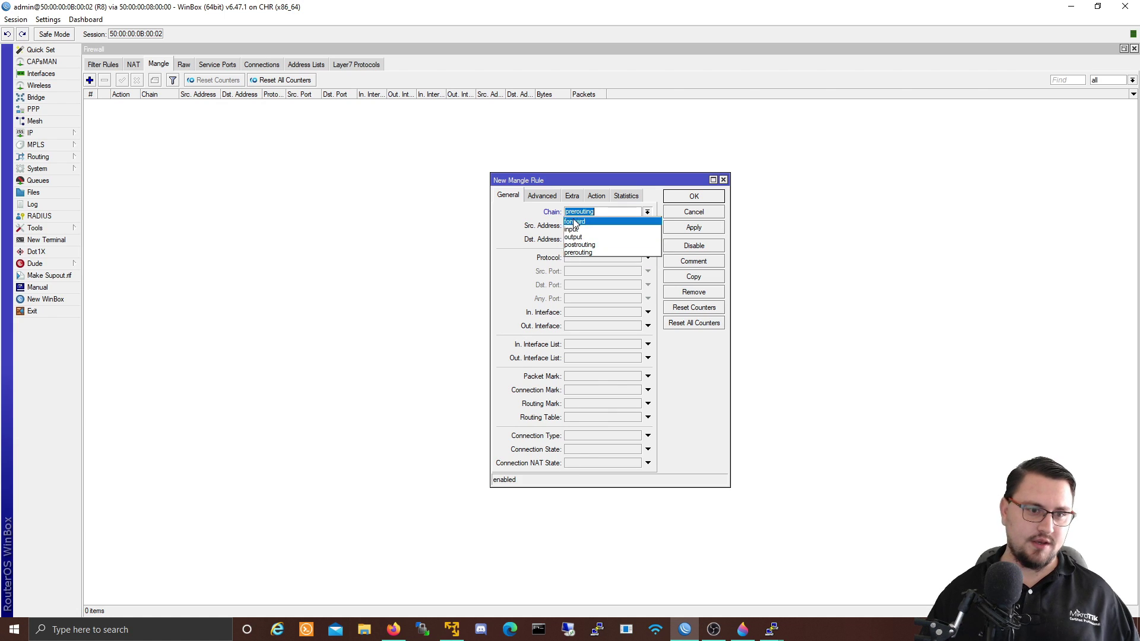
click(542, 230)
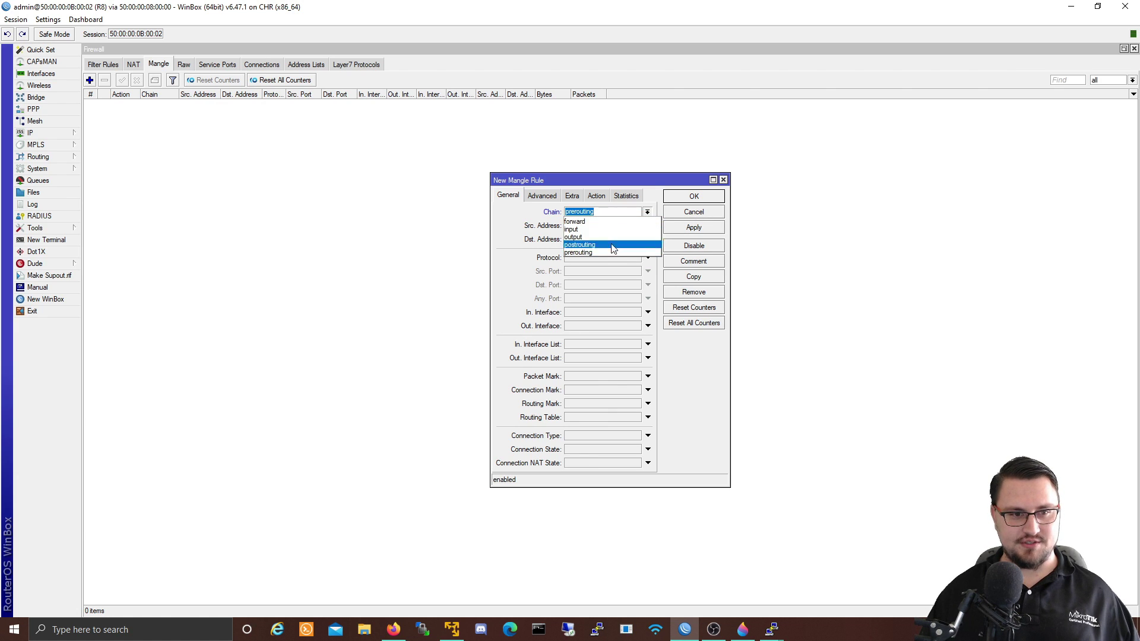
click(596, 253)
click(595, 226)
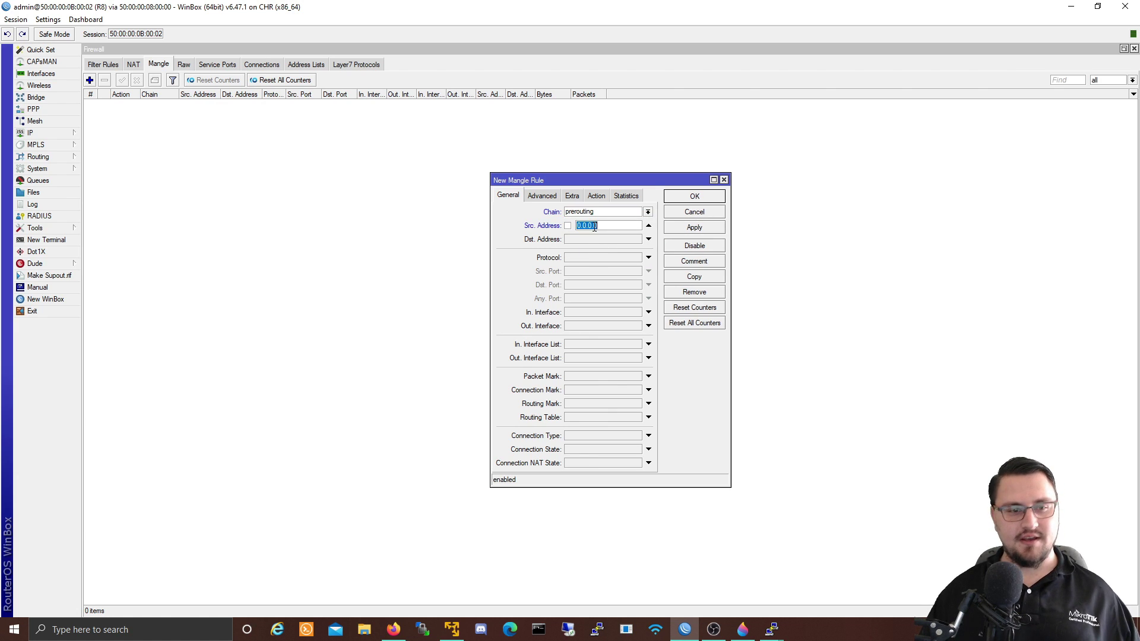
text(10)
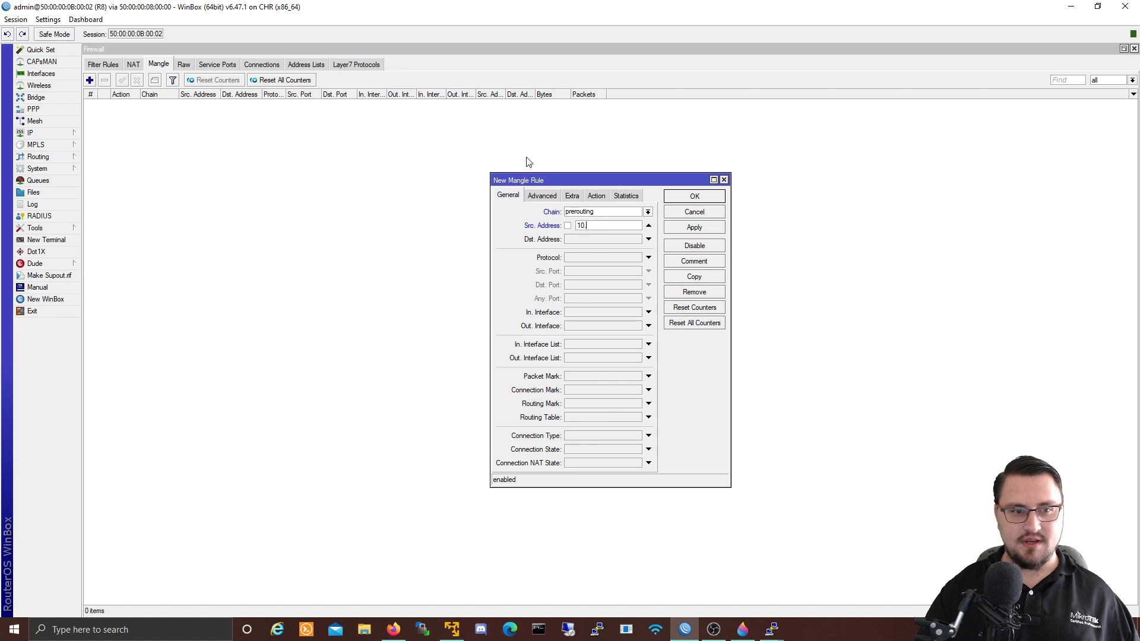
text(.100.0.0/24)
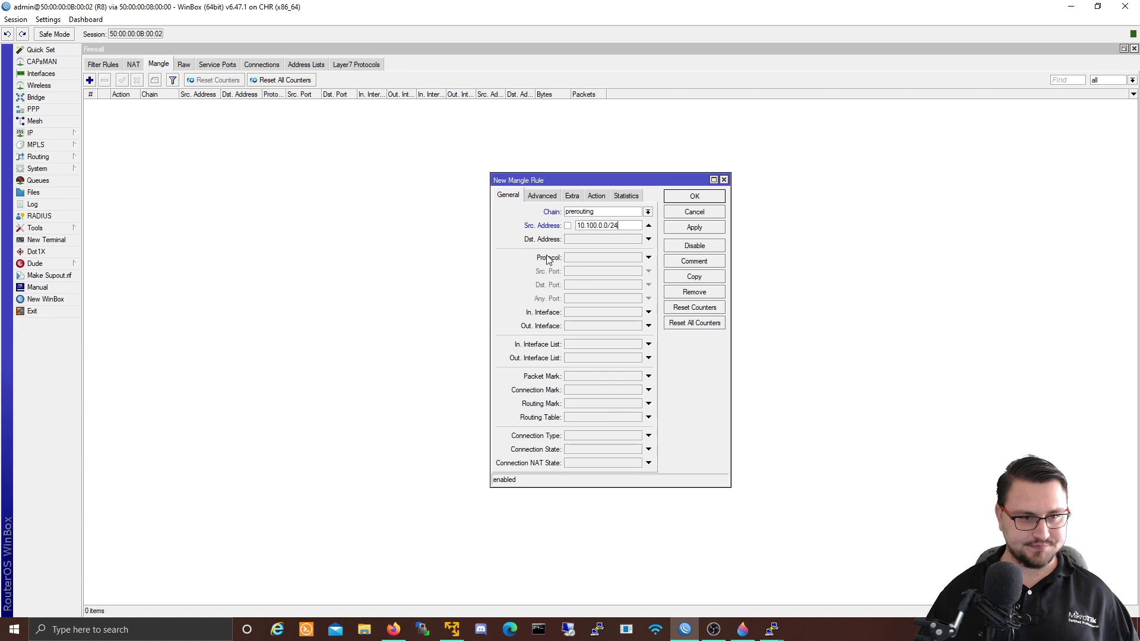
- Try mark packet and mark routing as the mangle action, settle on route, then return to General
click(597, 196)
click(581, 211)
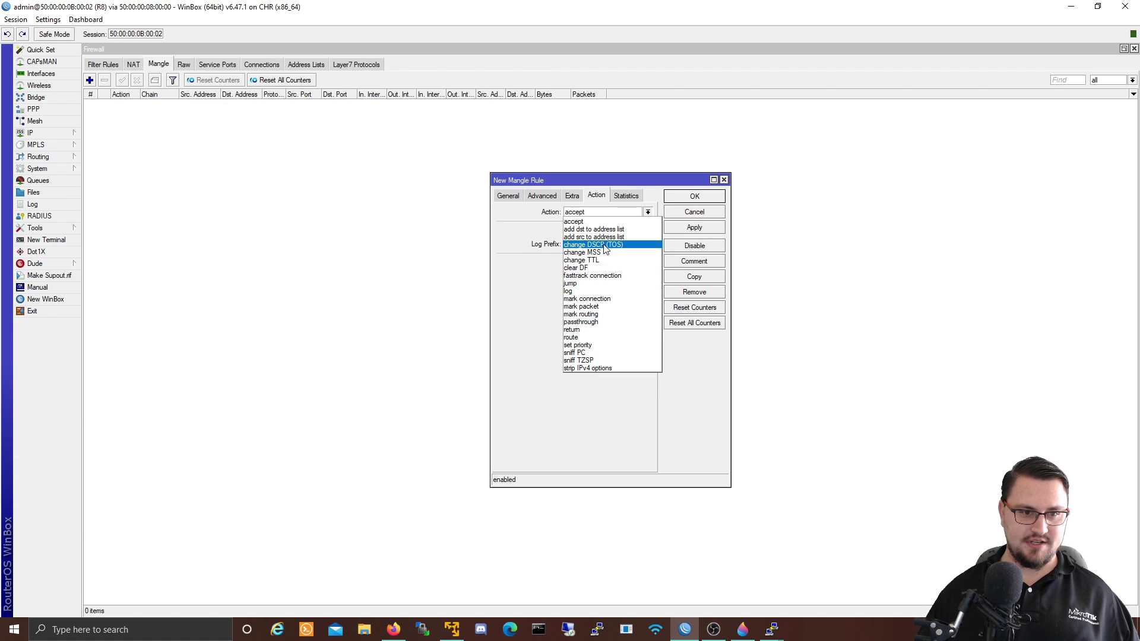
click(614, 307)
click(644, 262)
click(647, 263)
click(648, 211)
click(647, 212)
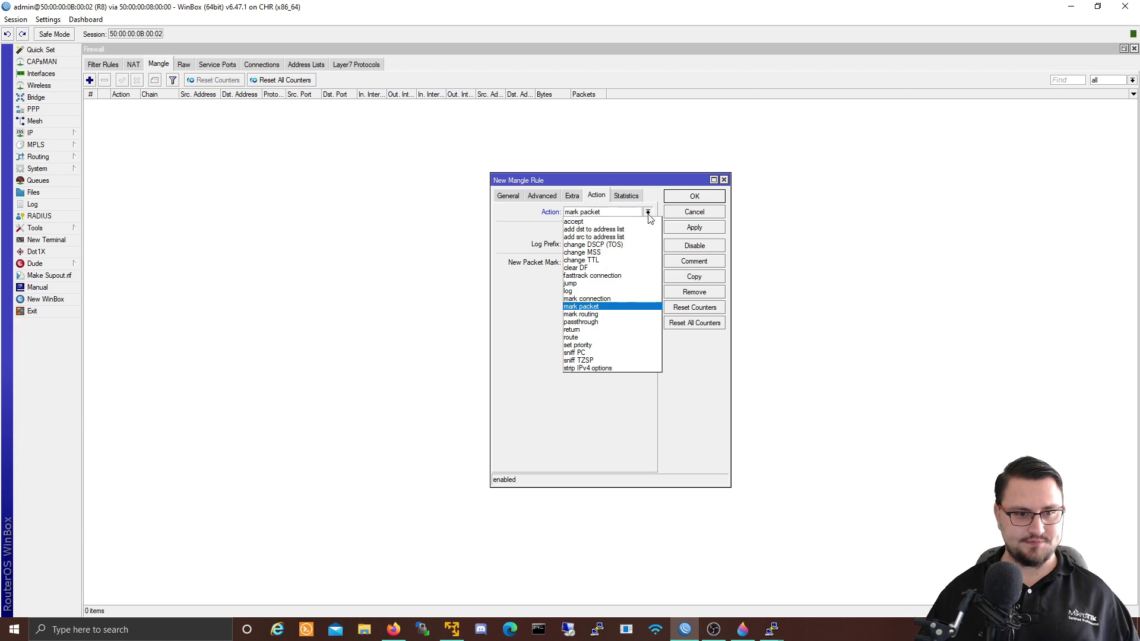
click(615, 315)
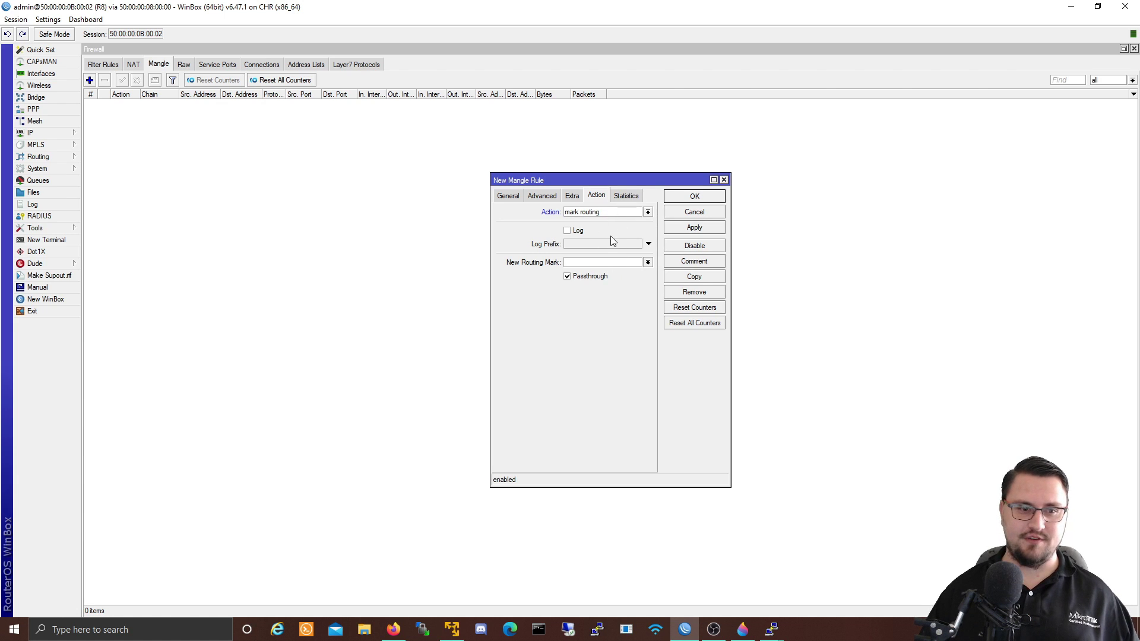
click(648, 212)
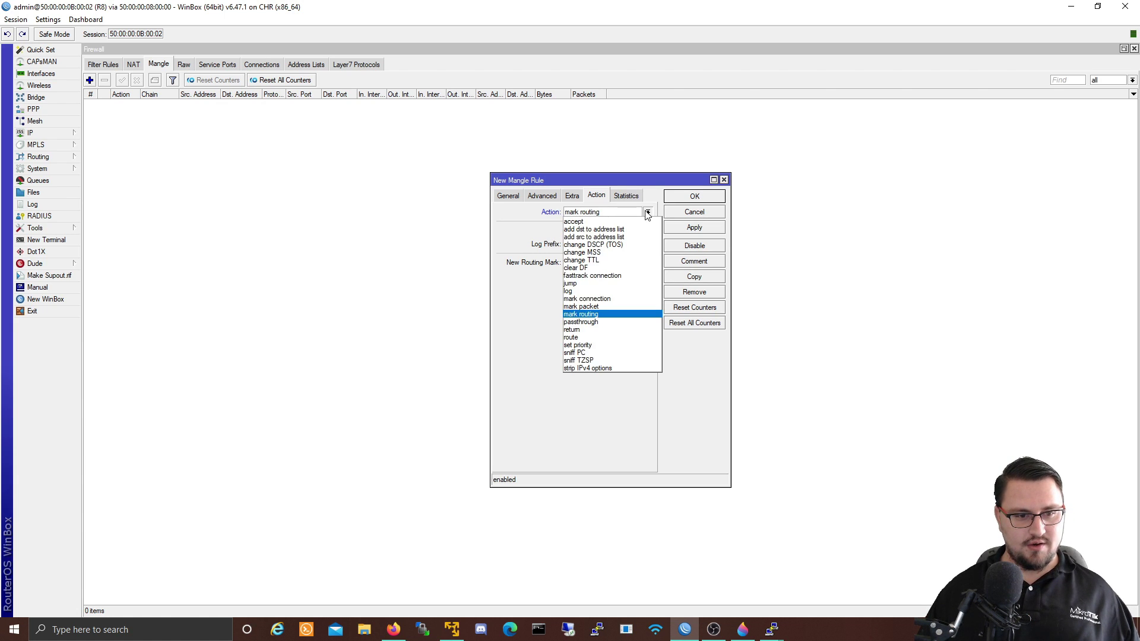
click(632, 338)
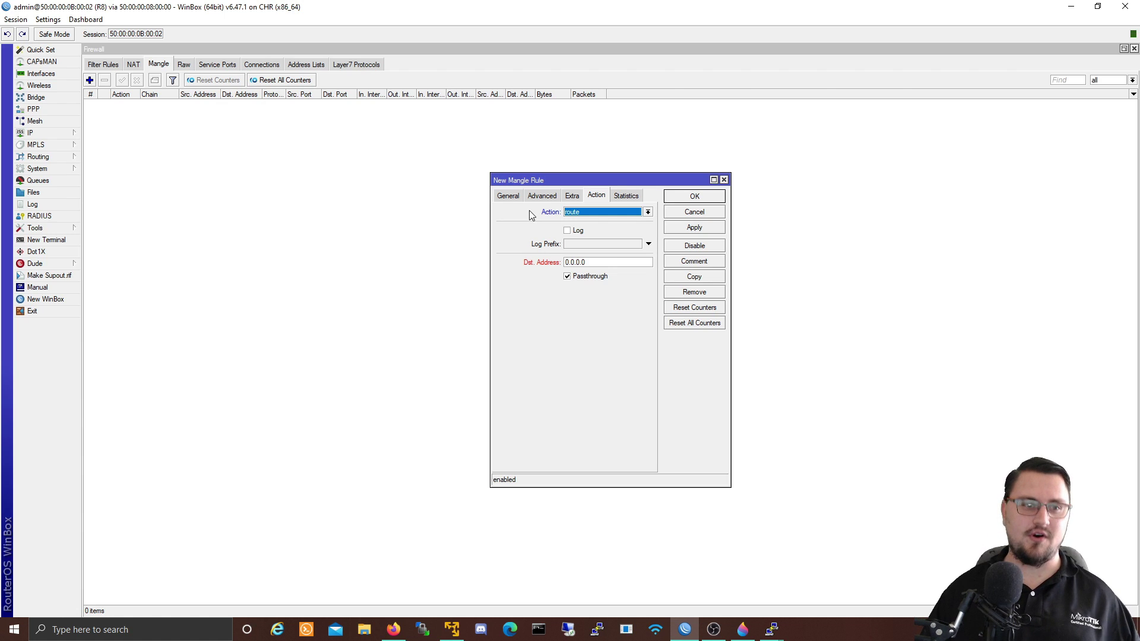
click(509, 197)
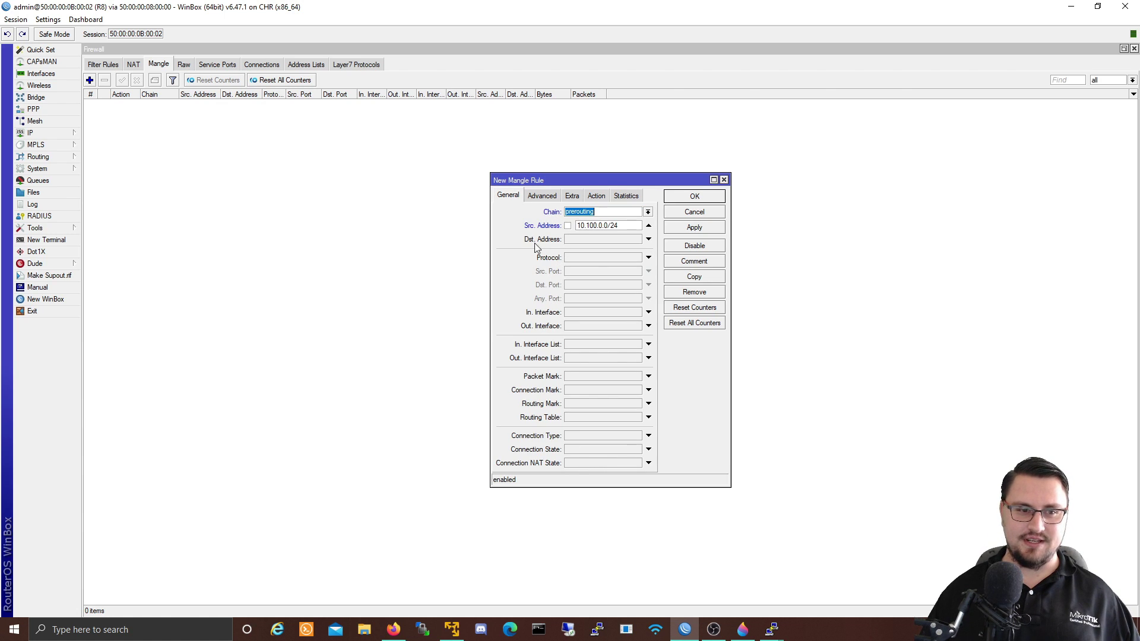
- Glance at the Advanced options, then cancel the New Mangle Rule without saving
click(543, 196)
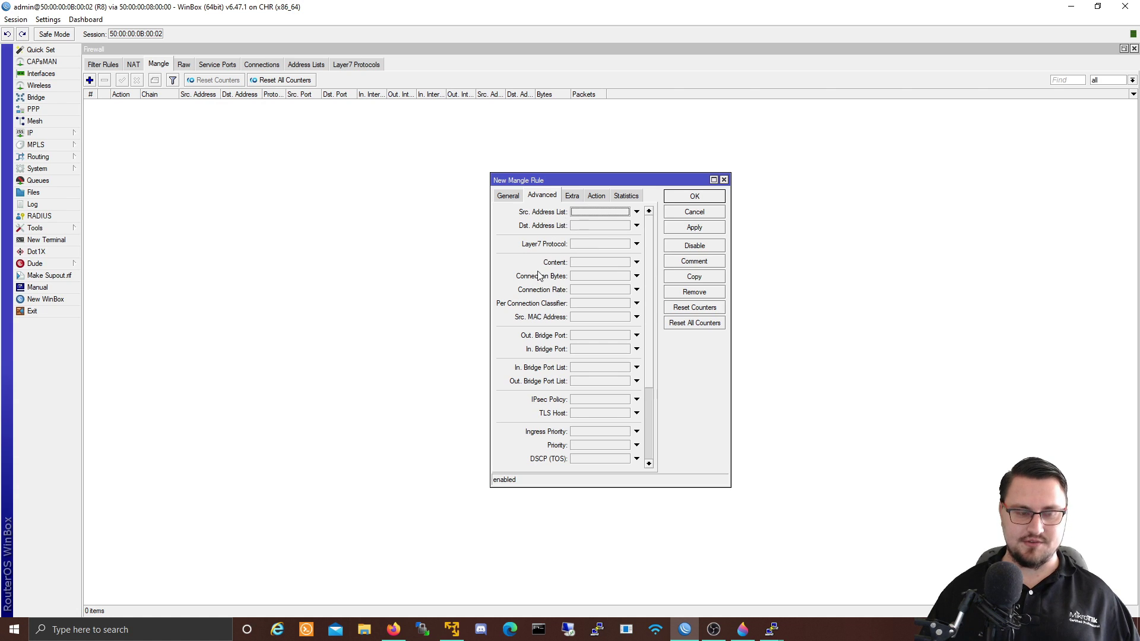
click(514, 197)
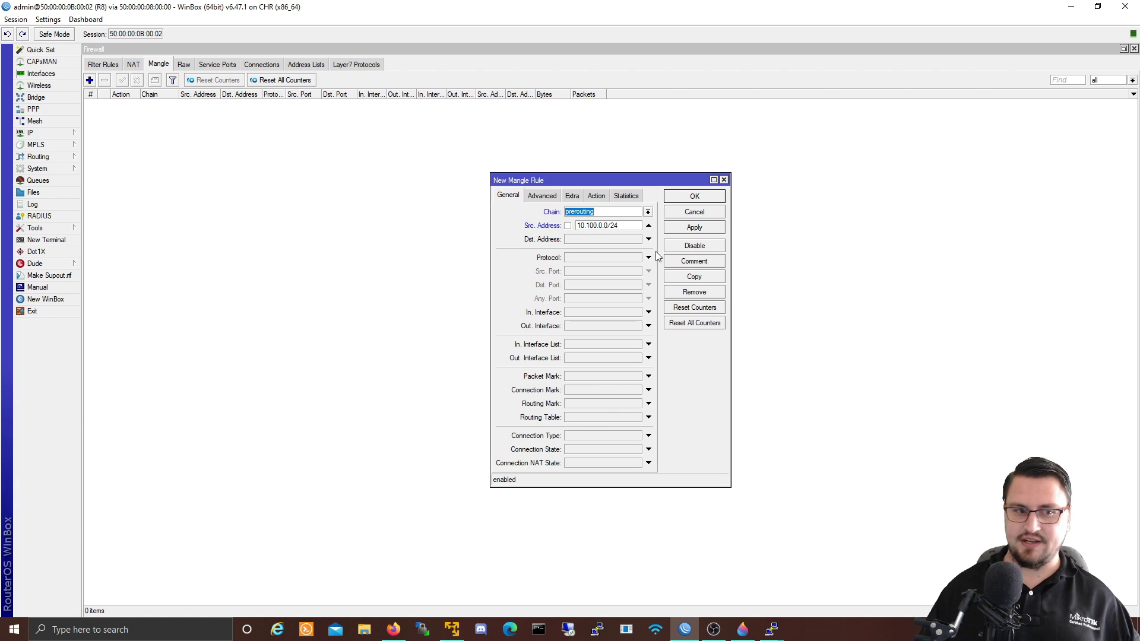
click(709, 215)
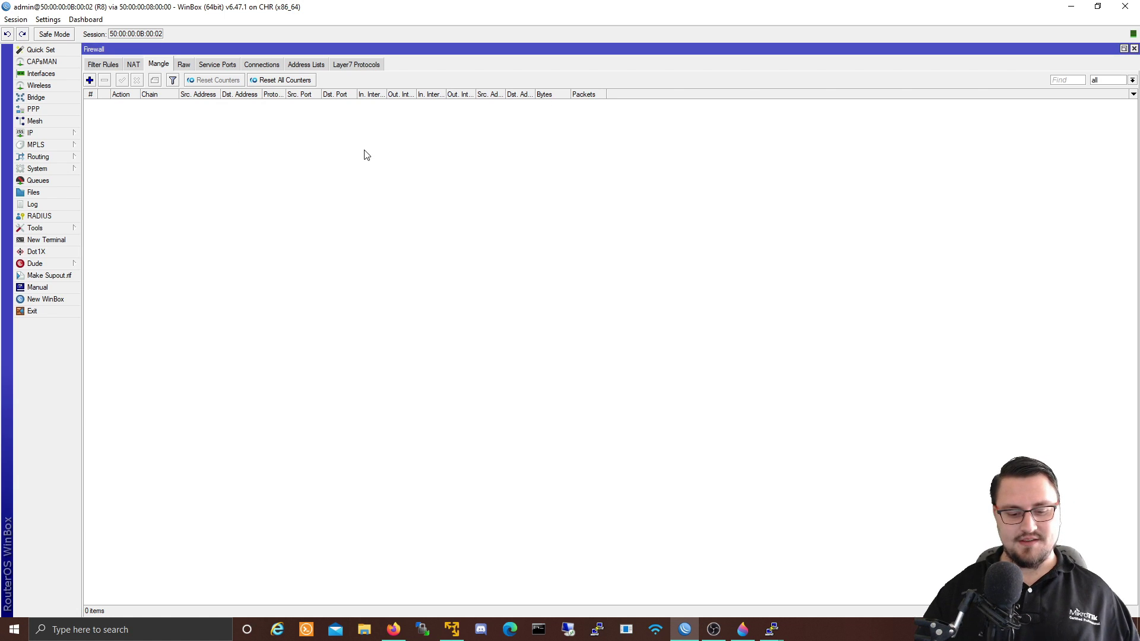
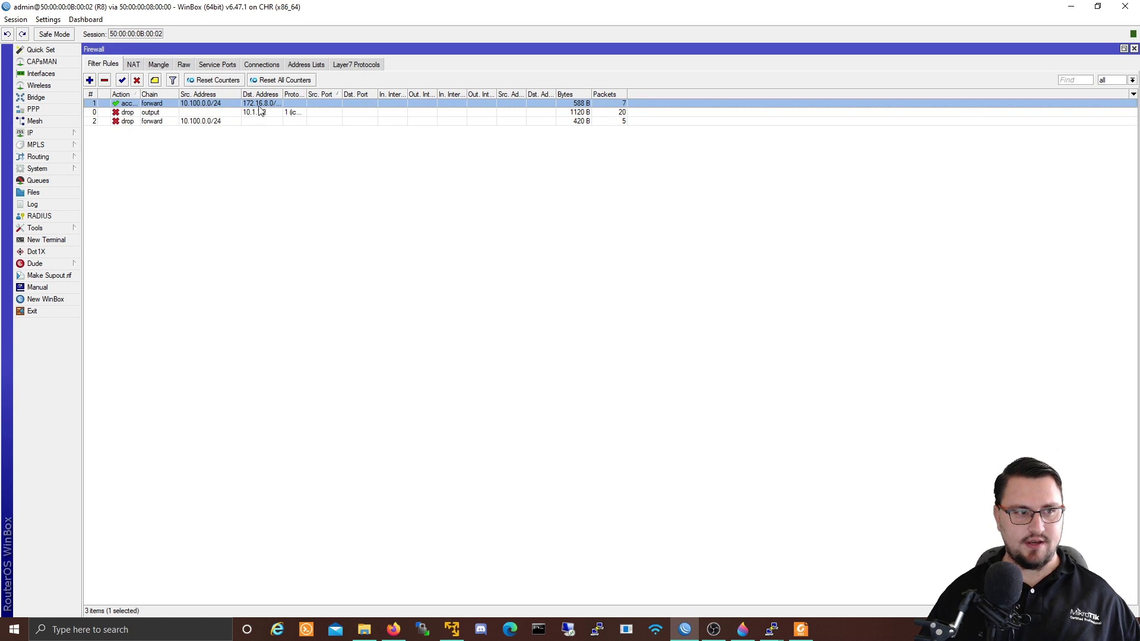
- Start a new forward-chain filter rule with action fasttrack connection
click(90, 80)
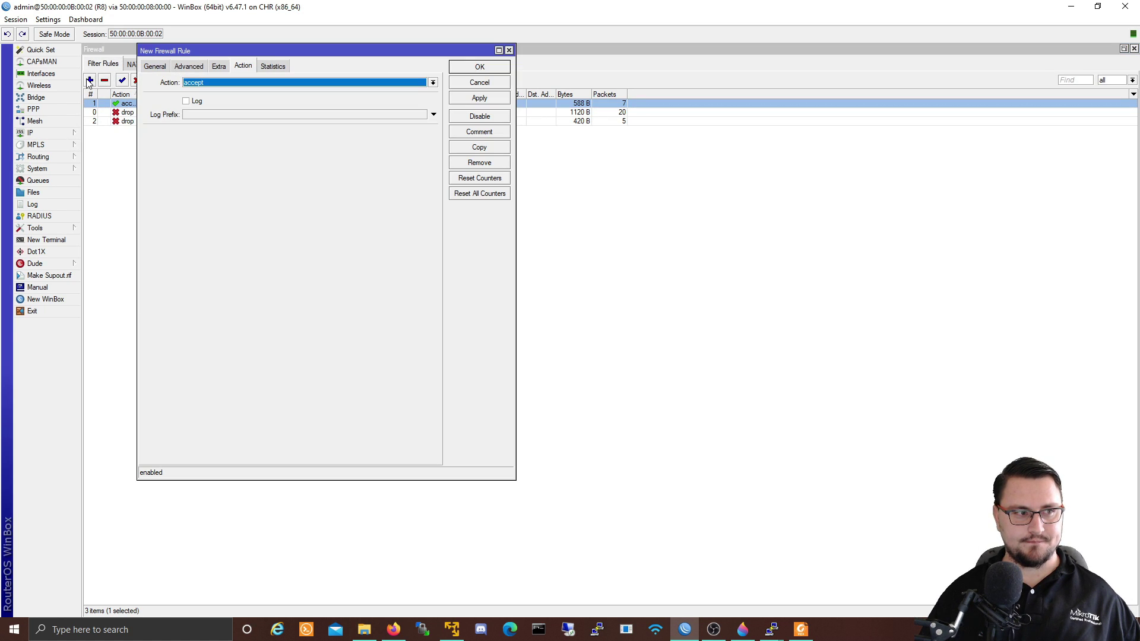
click(164, 66)
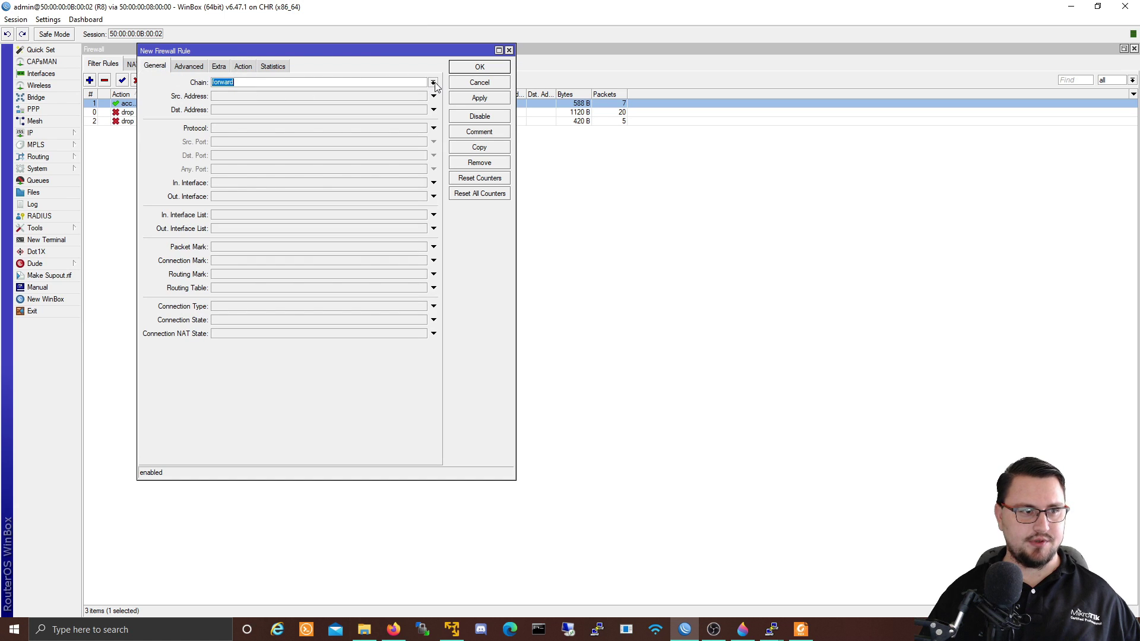
click(233, 68)
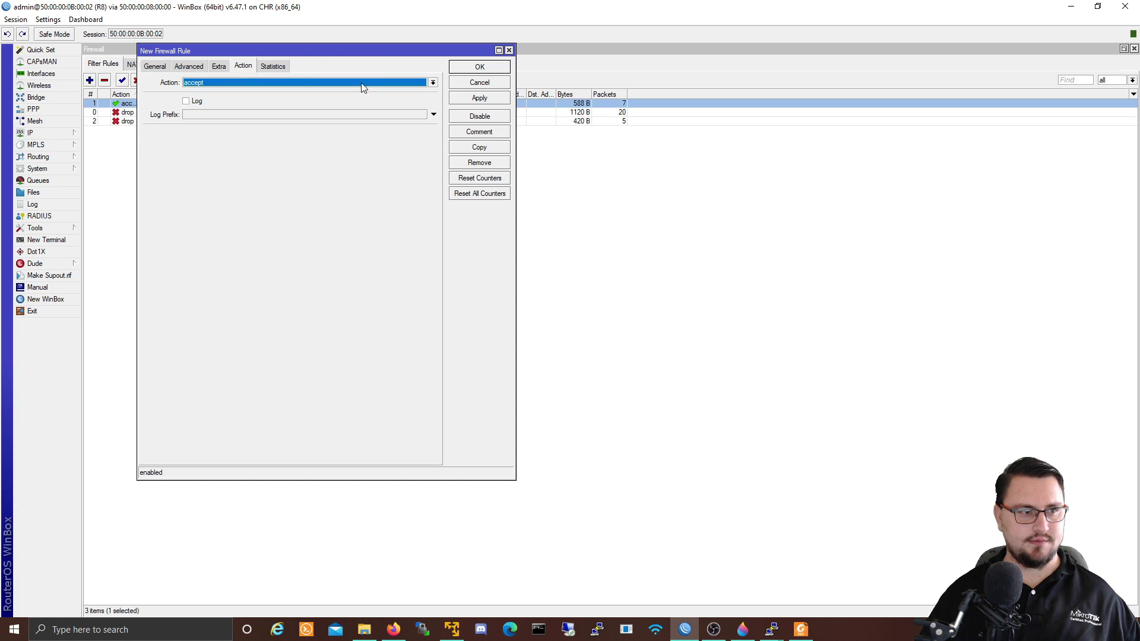
click(361, 84)
click(309, 122)
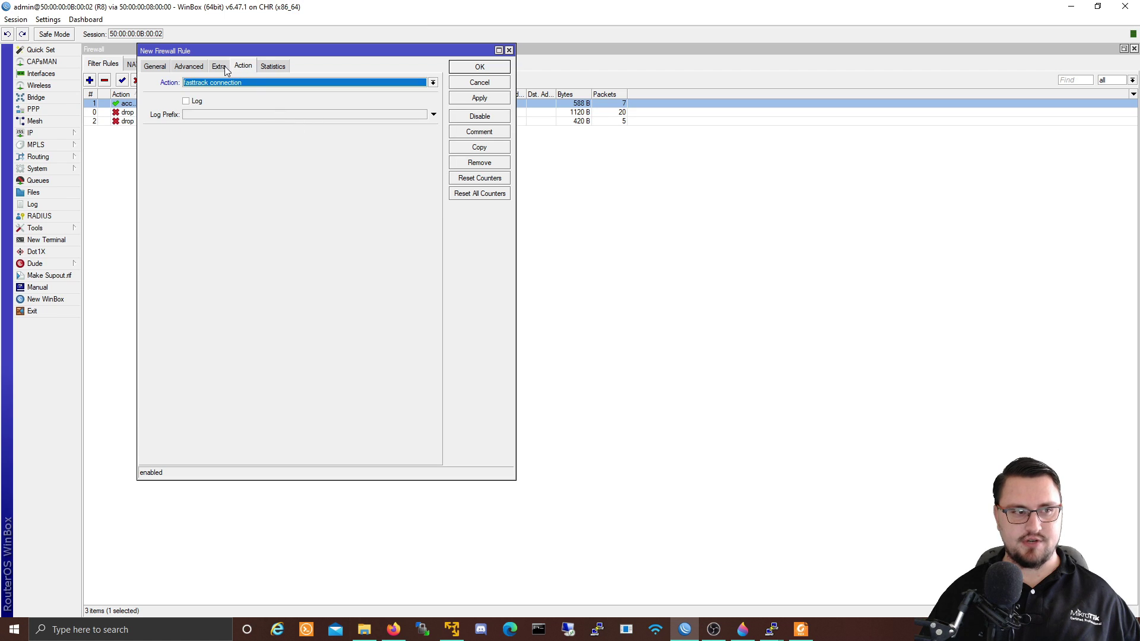
click(157, 66)
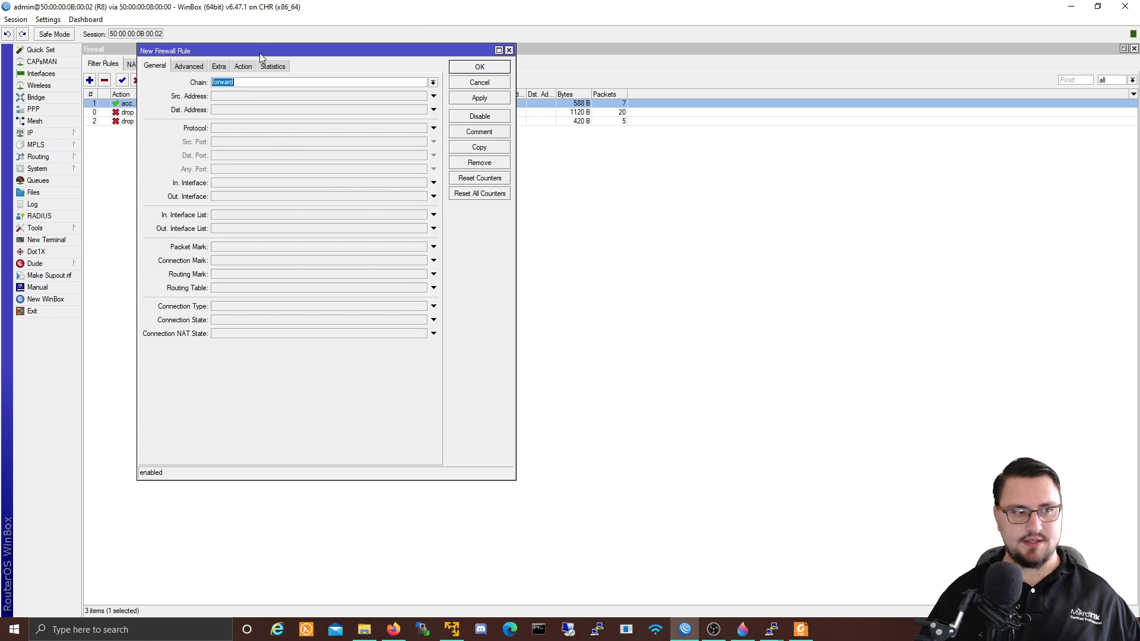
drag(260, 54, 541, 111)
- Set Src. Address 10.100.0.0/24 and Dst. Address 192.168.100.0/24, then apply and save the rule
click(550, 146)
text(10.100.0.0/24)
click(546, 159)
drag(569, 8, 364, 93)
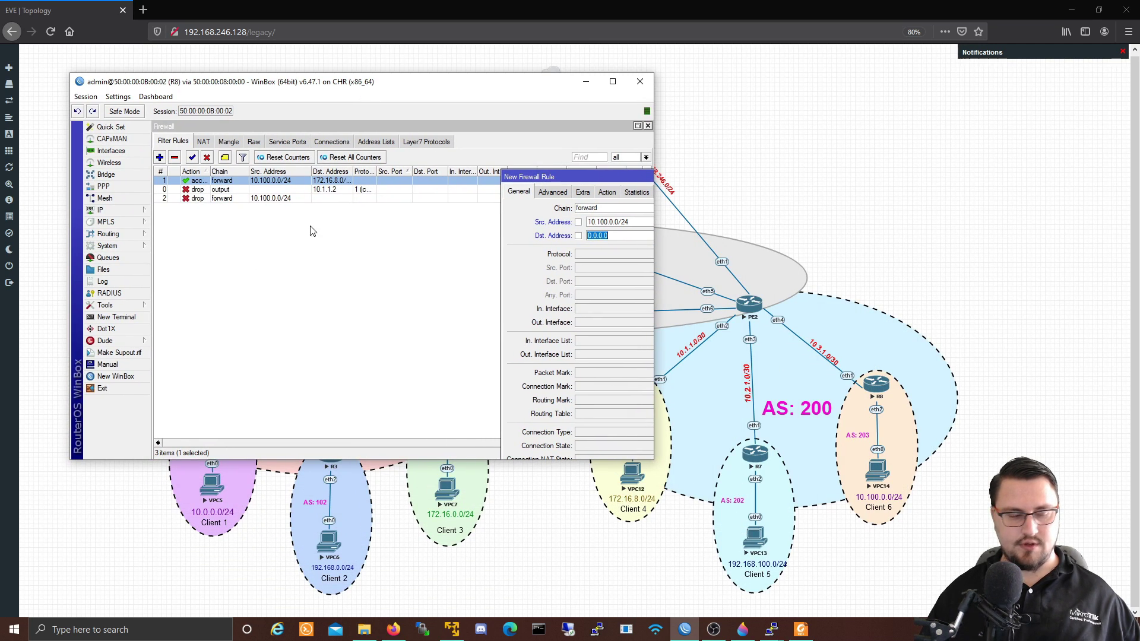
text(192.168.100.0/24)
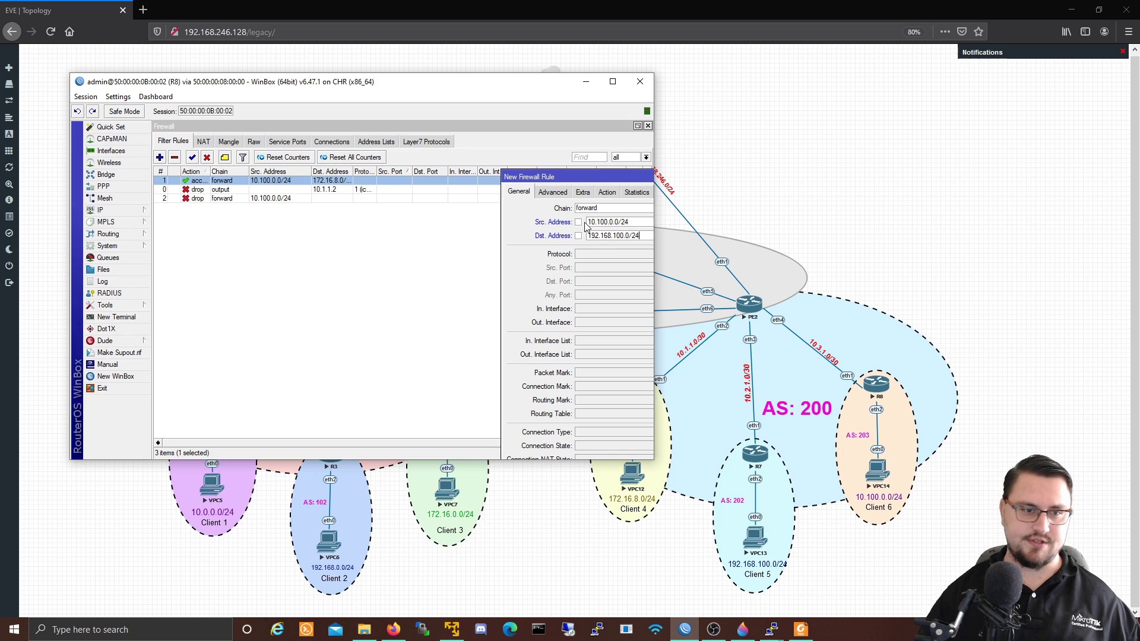
drag(567, 177, 286, 135)
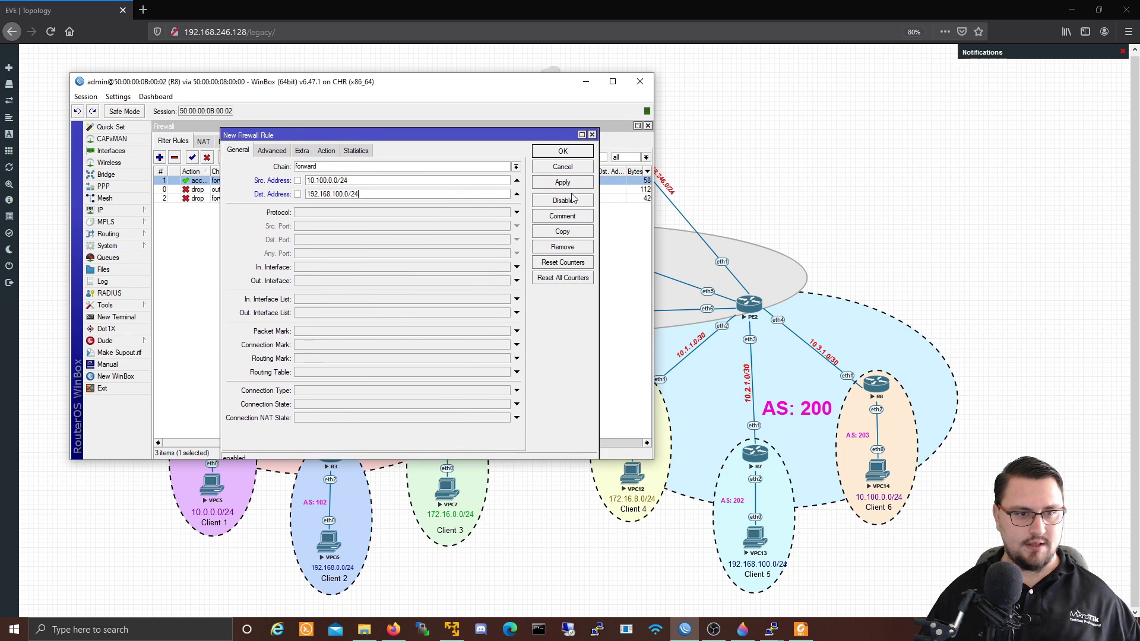
click(561, 184)
click(554, 152)
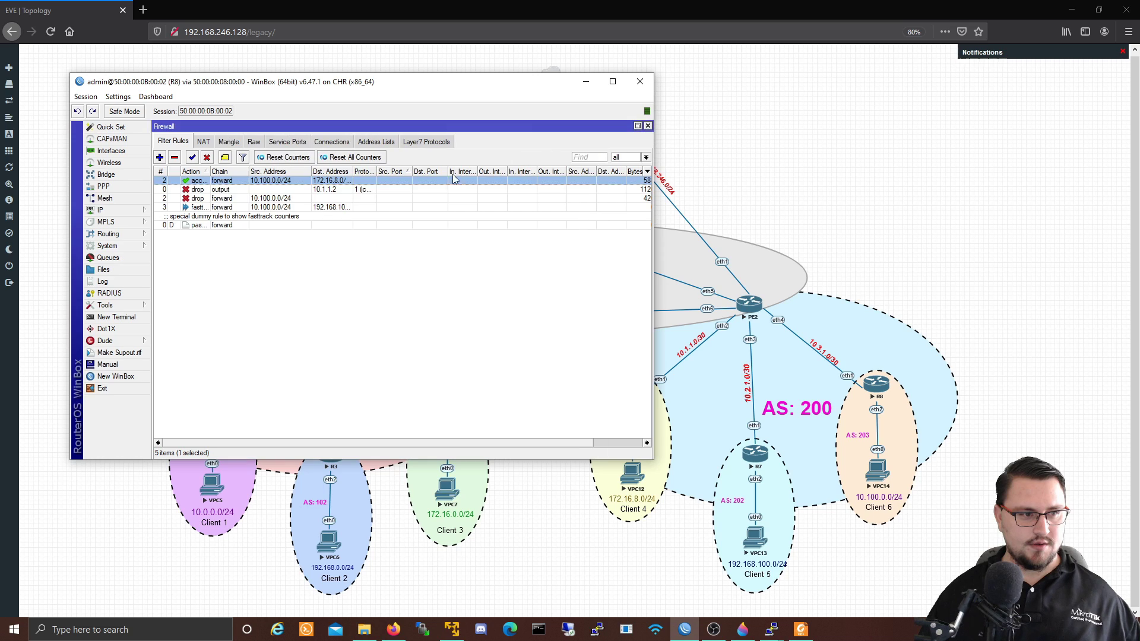
- Inspect the dummy fasttrack rule, then widen WinBox to show full Bytes and Packets counters
click(201, 207)
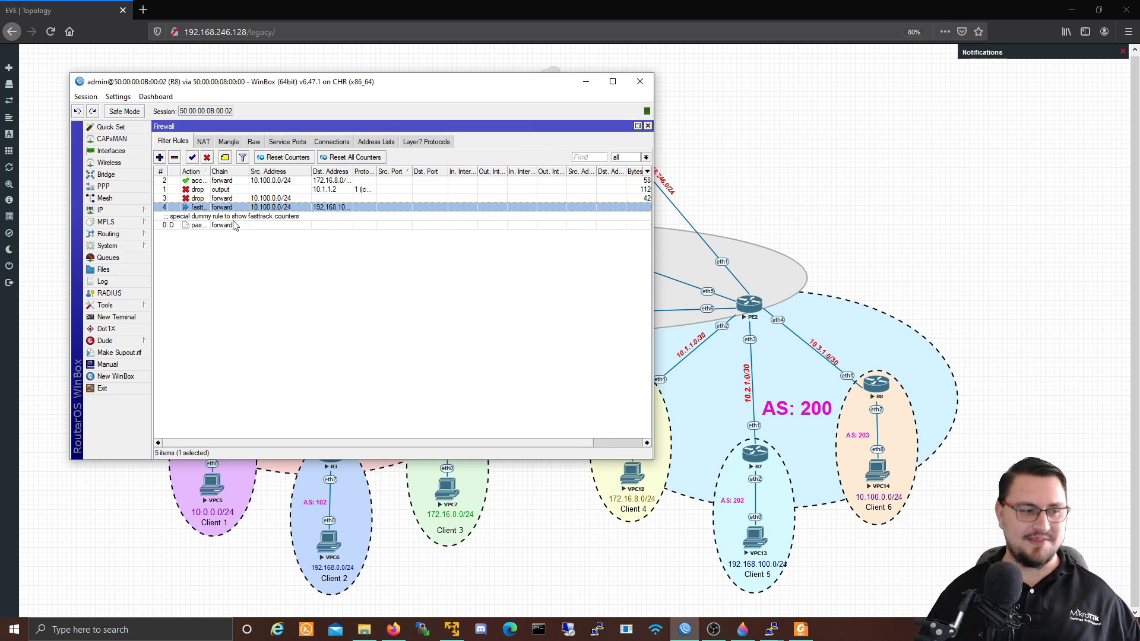
click(226, 224)
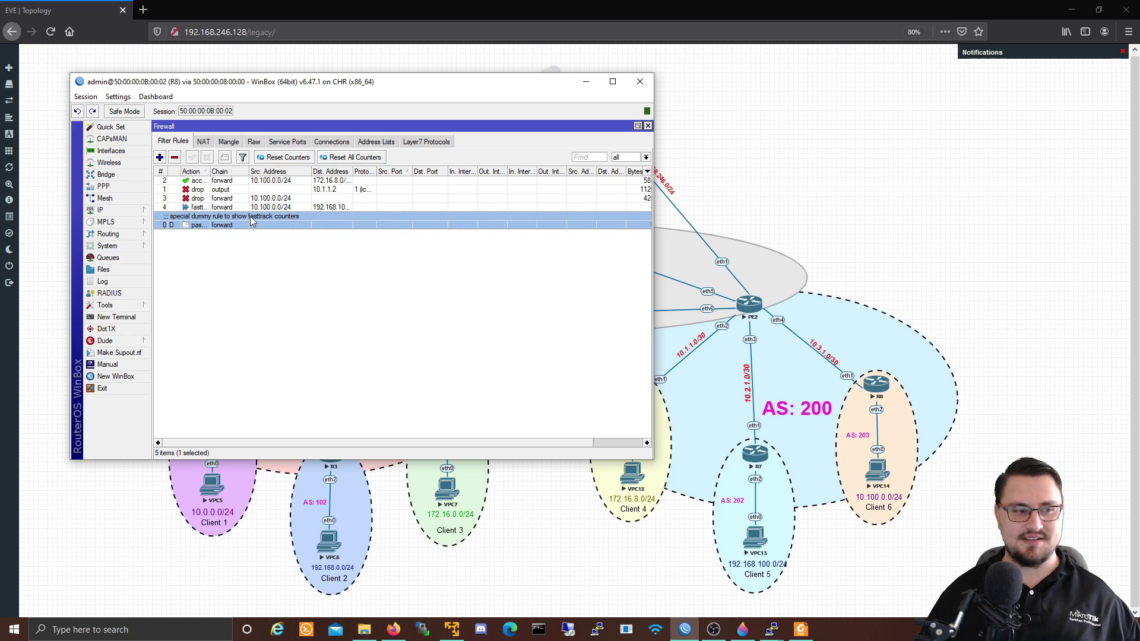
double_click(295, 216)
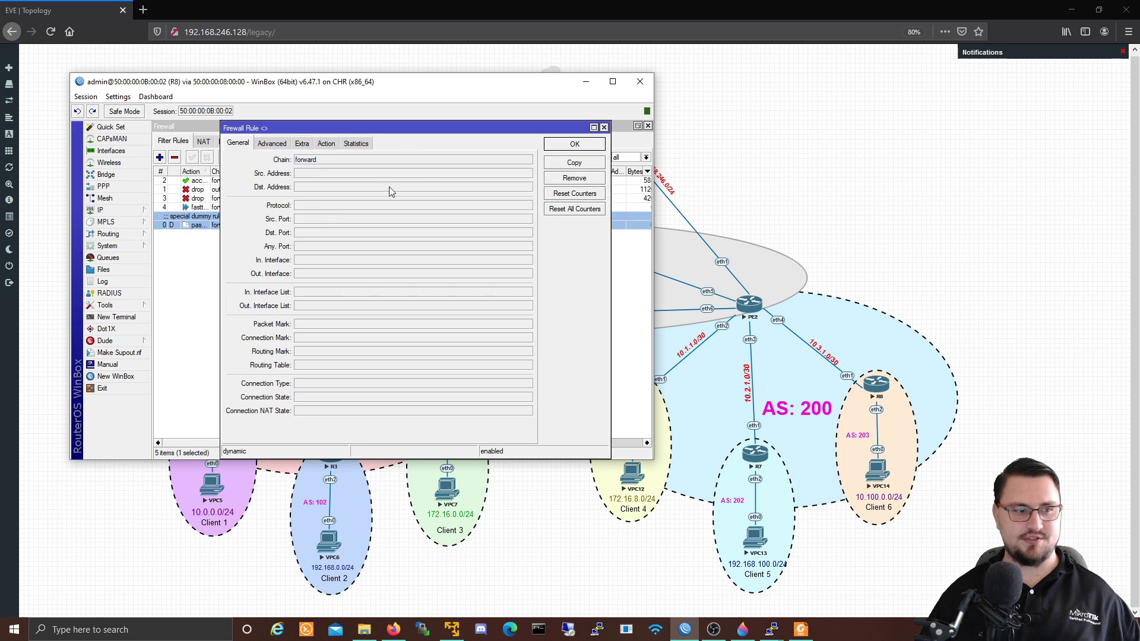
click(605, 128)
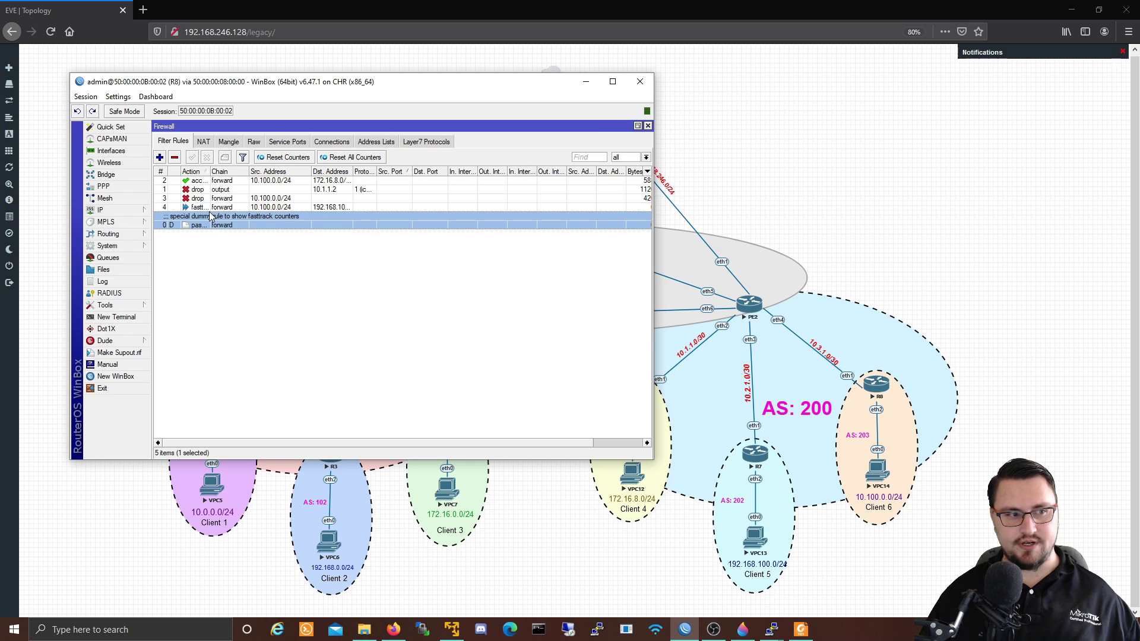
click(205, 207)
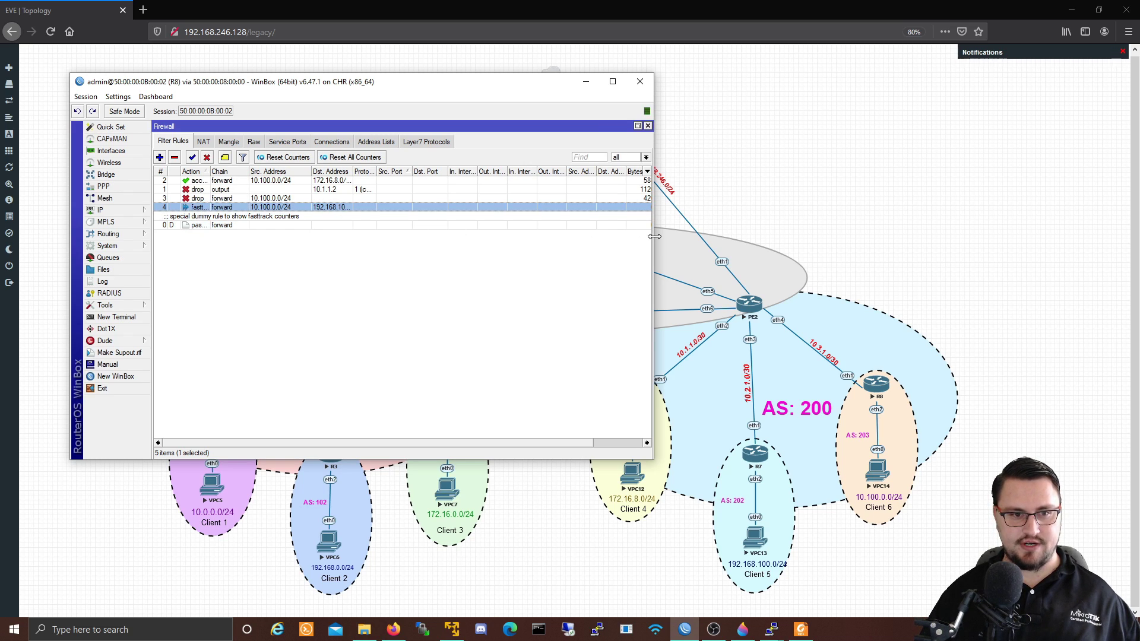
drag(654, 237, 885, 236)
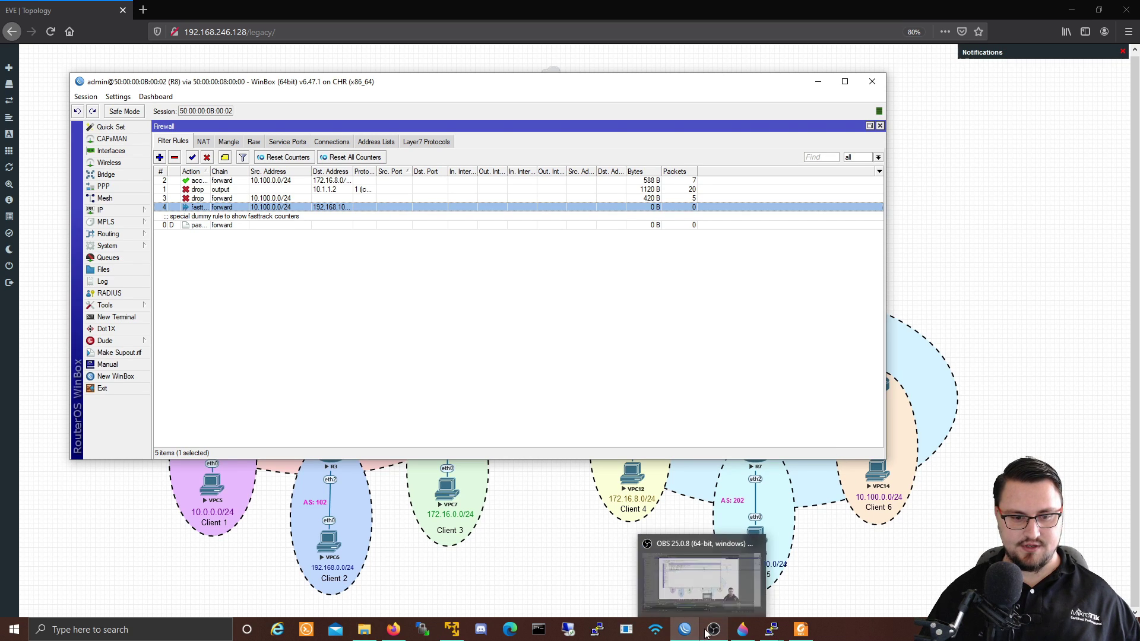
- Rerun ping 192.168.100.1 in the VPC14 console and stop it after timeouts
mouse_move(772, 629)
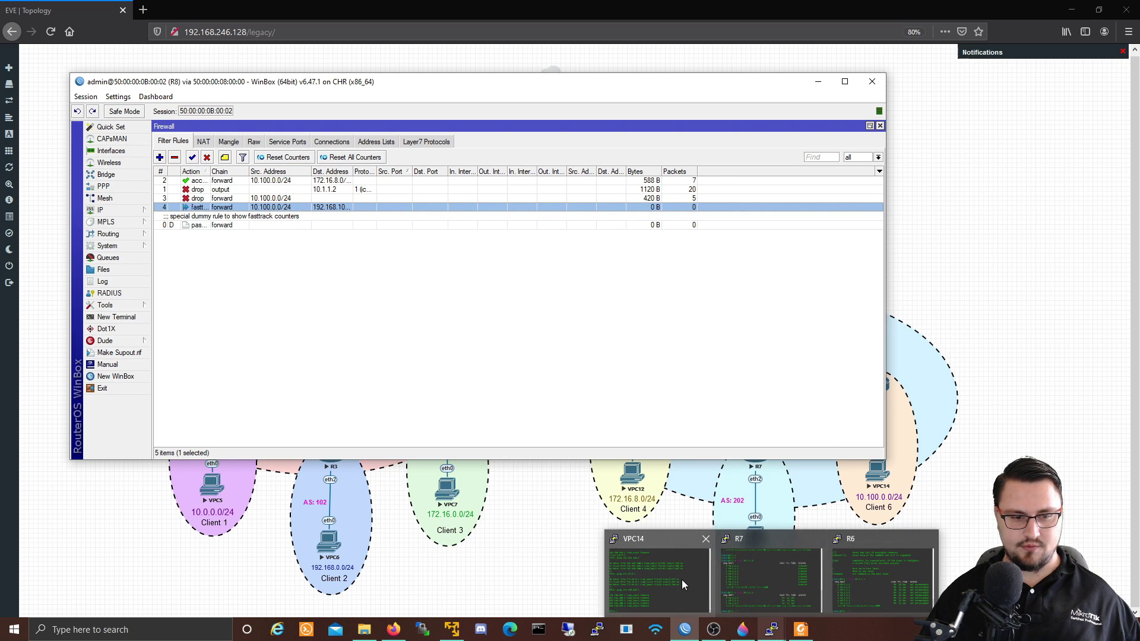
click(681, 579)
drag(264, 73, 598, 90)
key(Up)
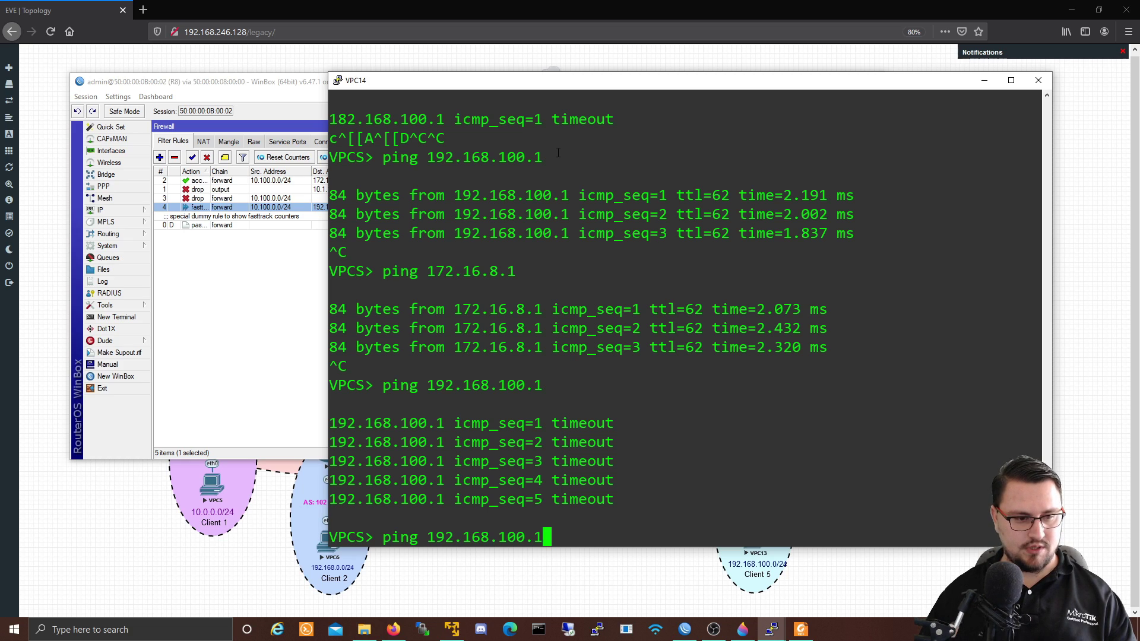
key(Return)
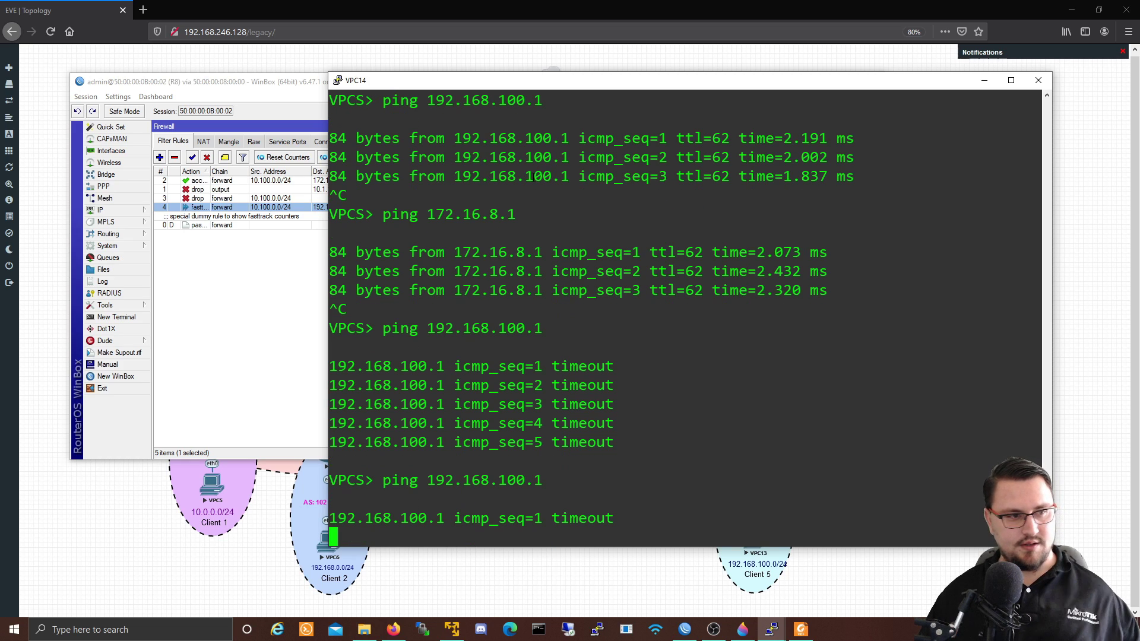
key(ctrl+c)
- Disable the forward drop rule for 10.100.0.0/24 in WinBox
click(305, 314)
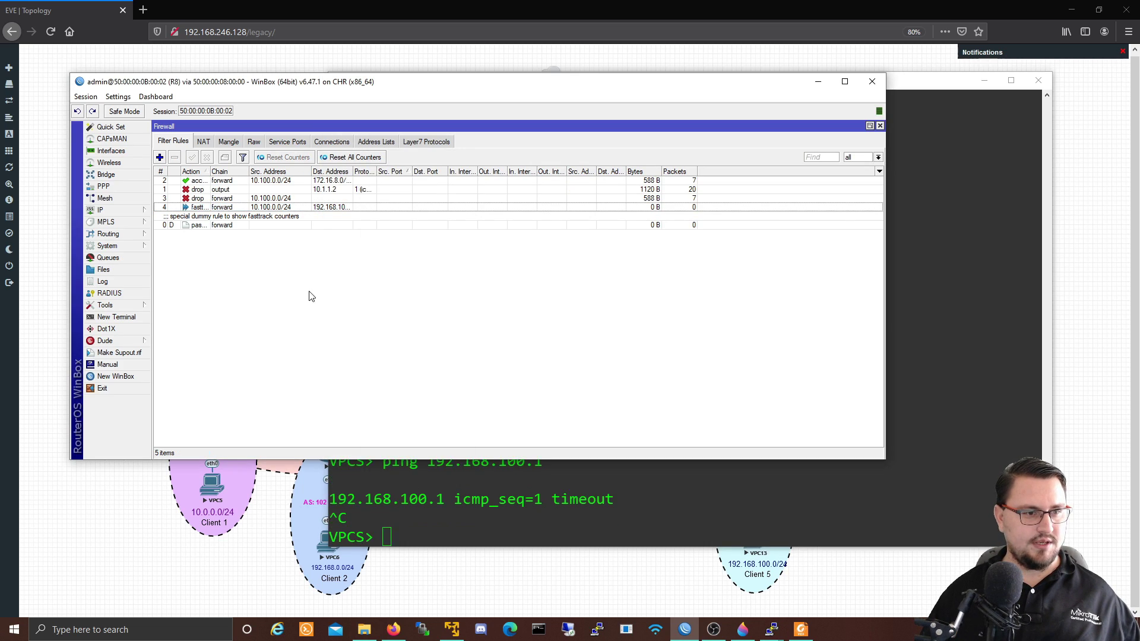
click(252, 199)
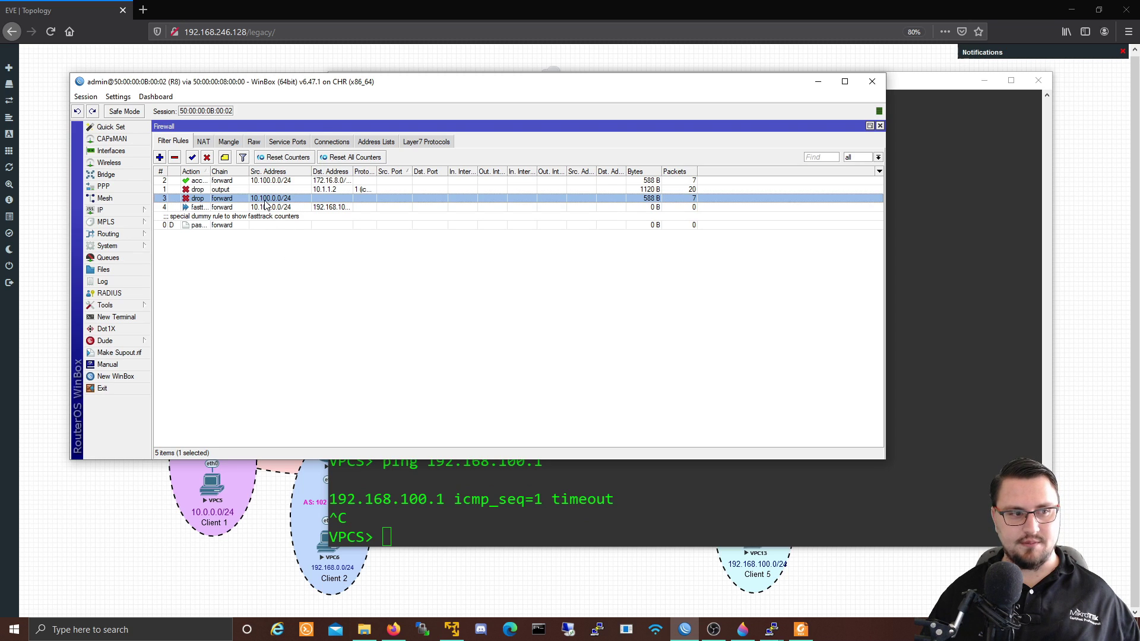
click(208, 157)
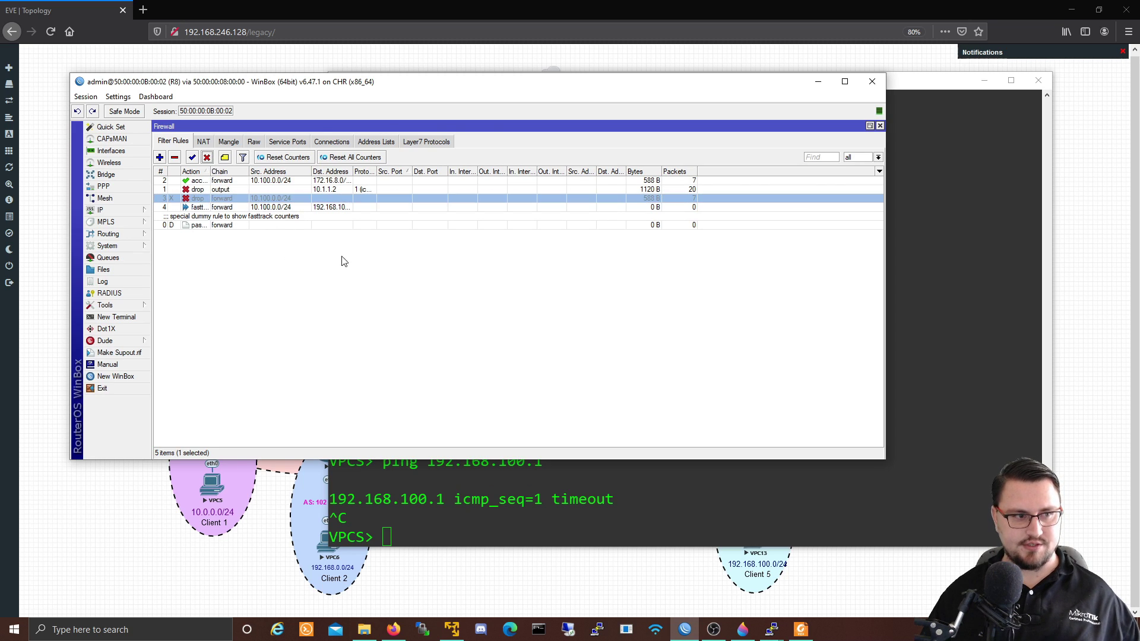
click(483, 484)
- Ping 192.168.100.1 again and watch the fasttrack rule reach 420 B, 5 packets
key(Up)
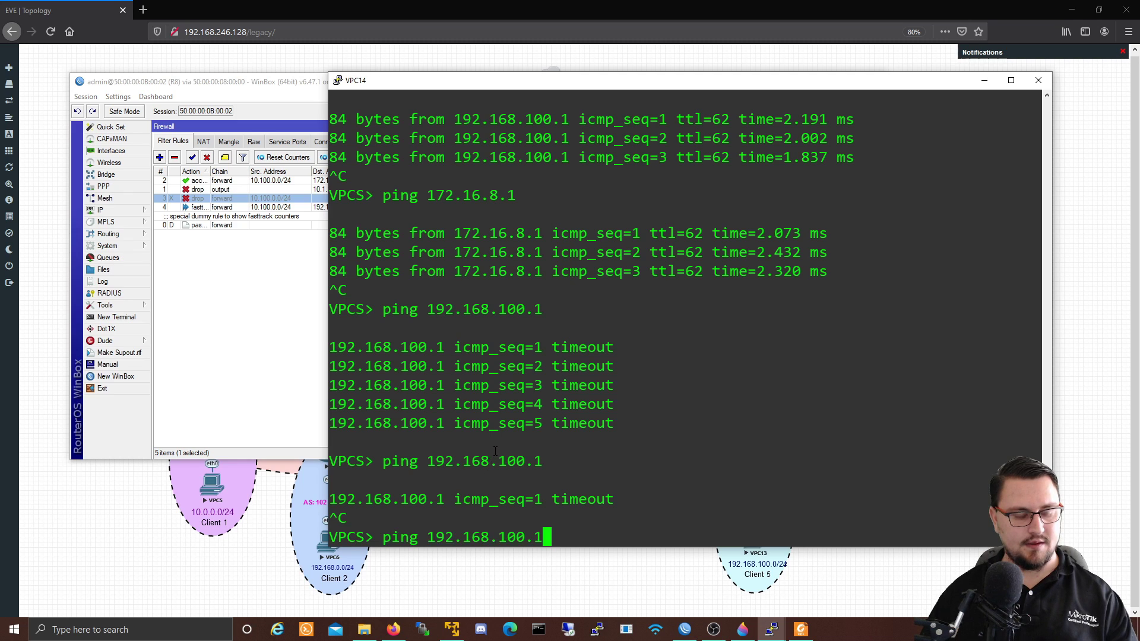
key(Return)
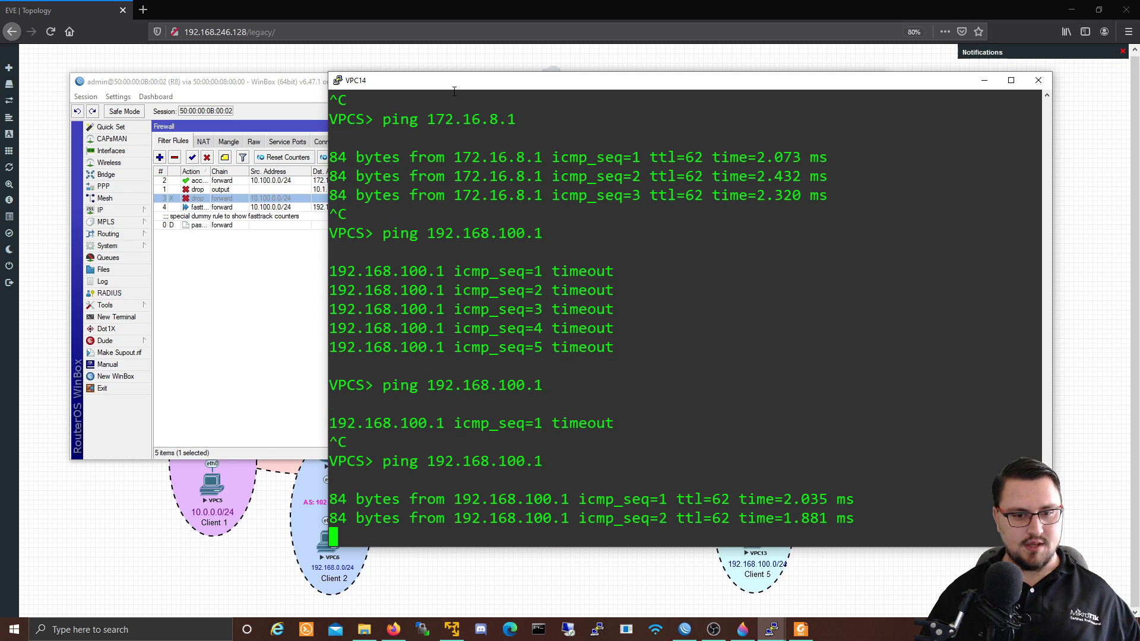
click(251, 323)
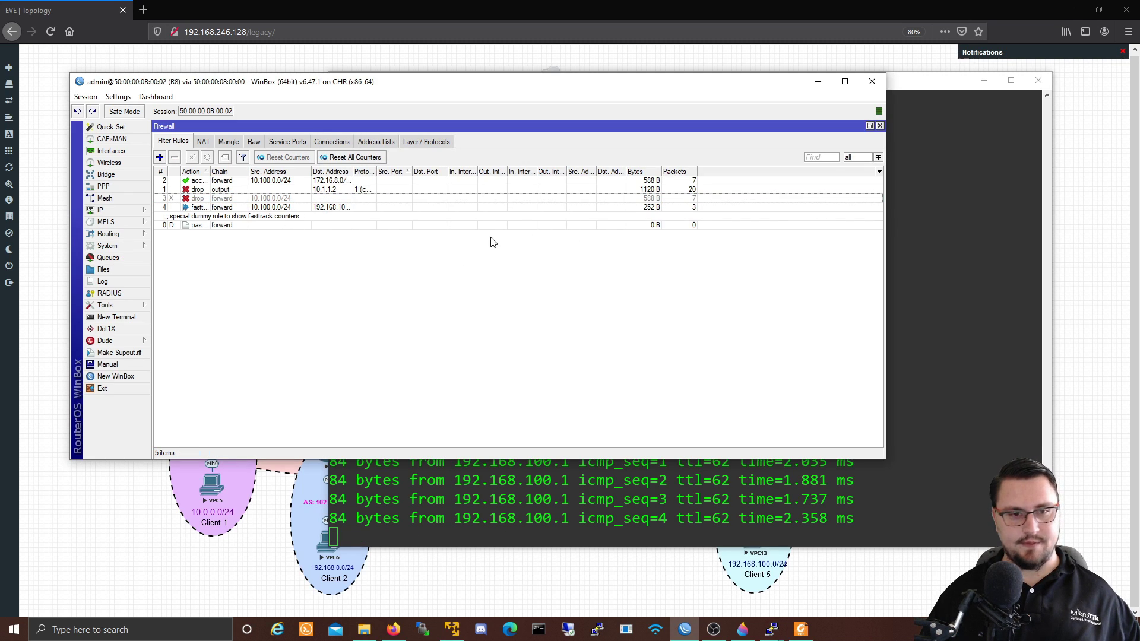
click(455, 207)
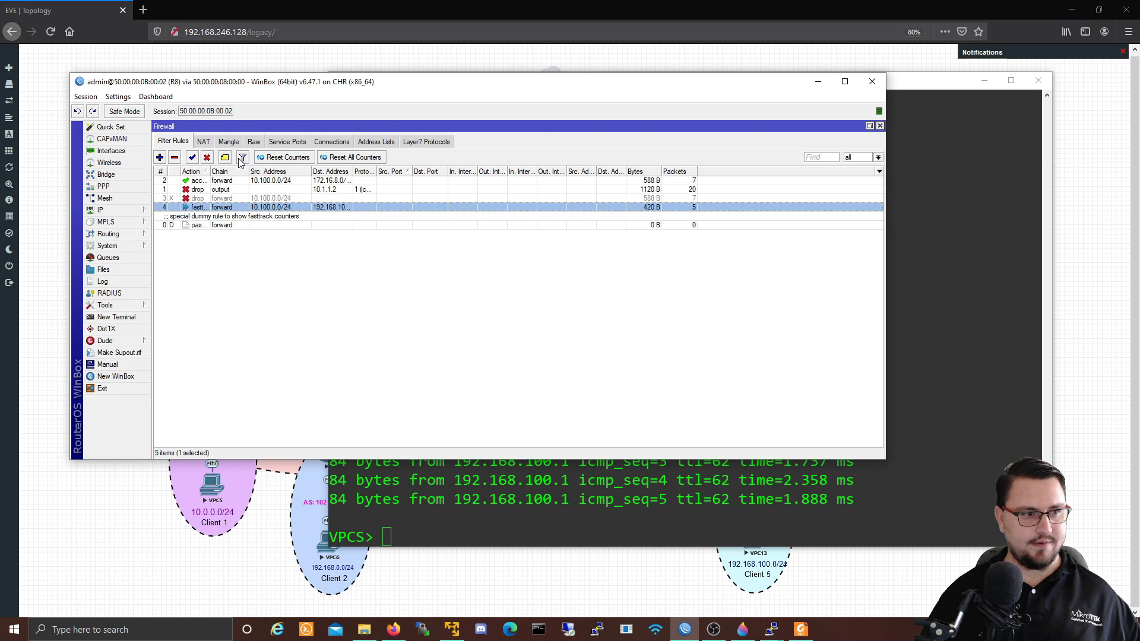
click(325, 146)
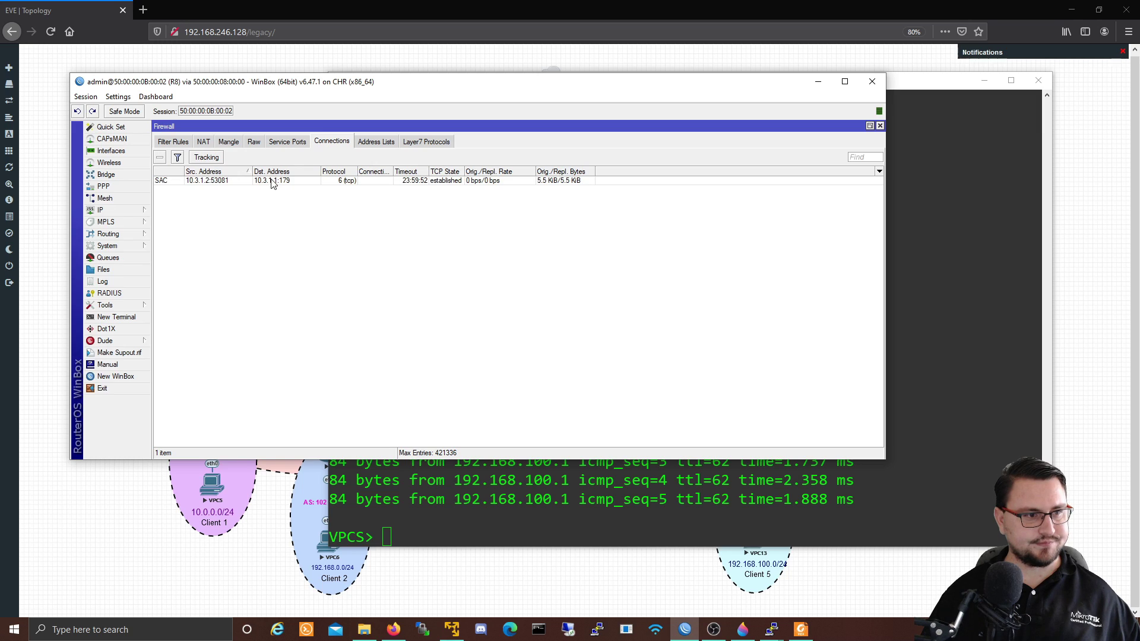
- Inspect the details of the single tracked TCP connection
click(271, 182)
double_click(270, 186)
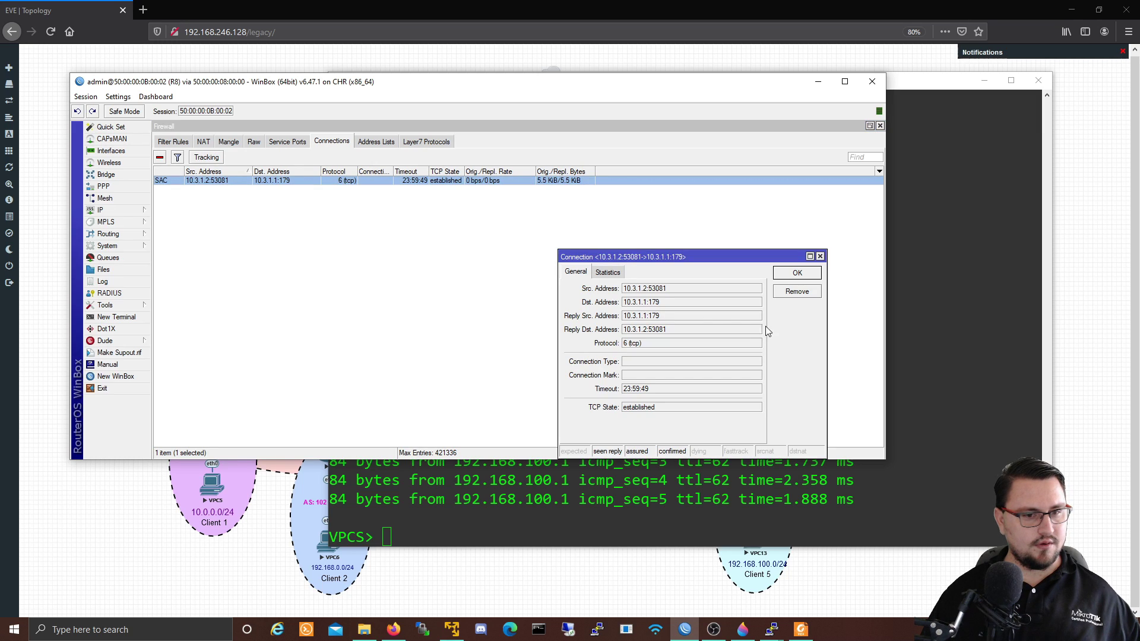
click(820, 256)
click(174, 141)
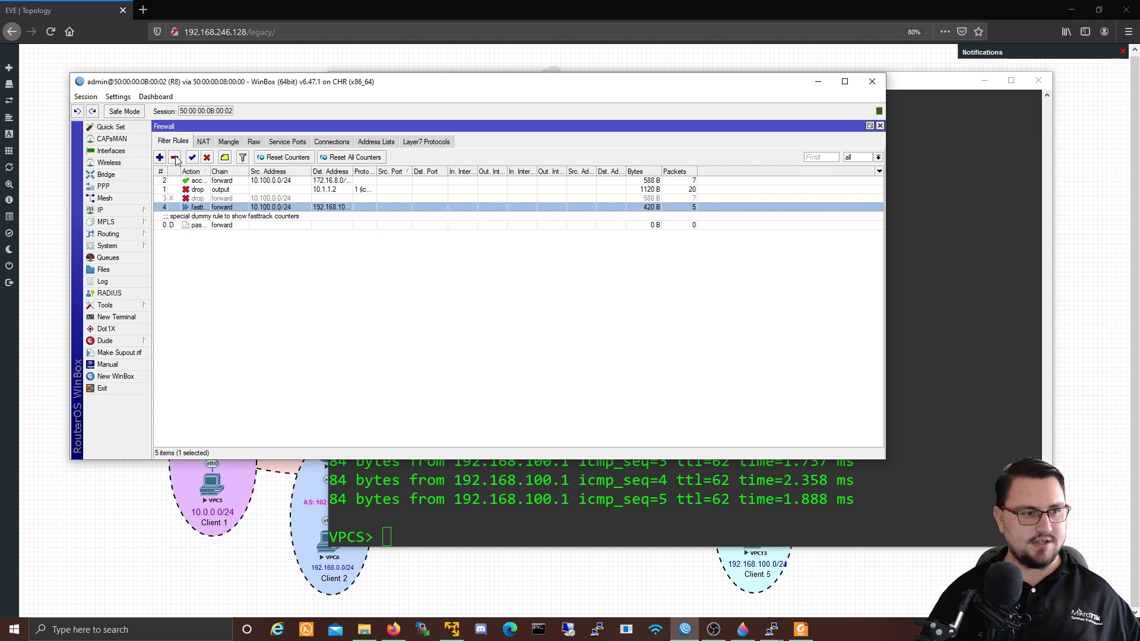
- Draft a new forward-chain filter rule showing Connection Type and Connection State options, then close Firewall
click(159, 157)
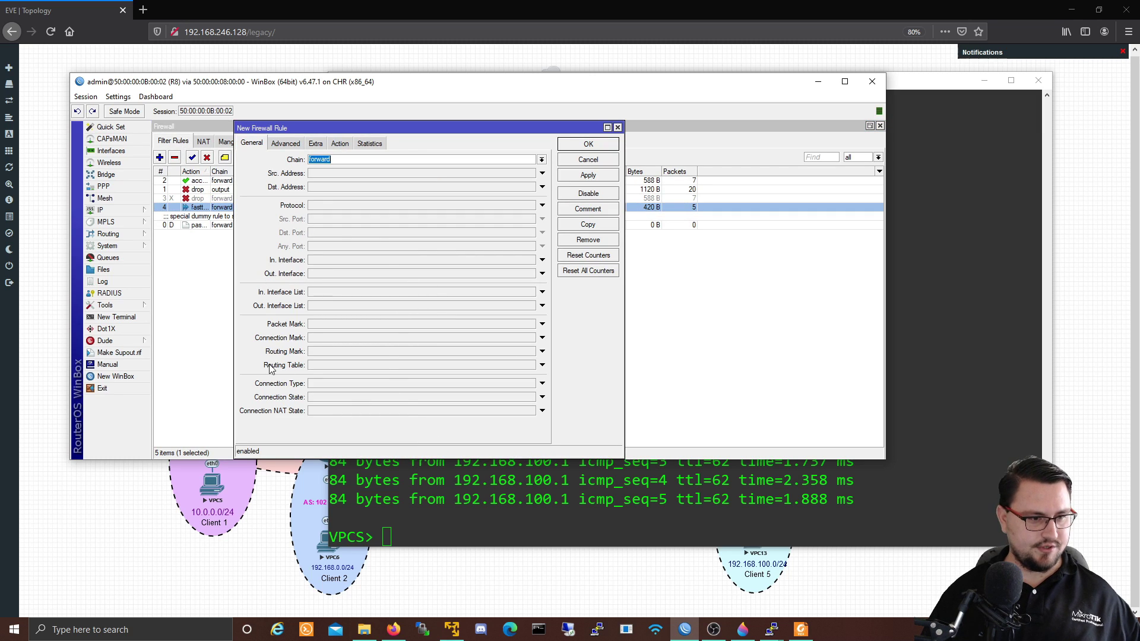
click(320, 384)
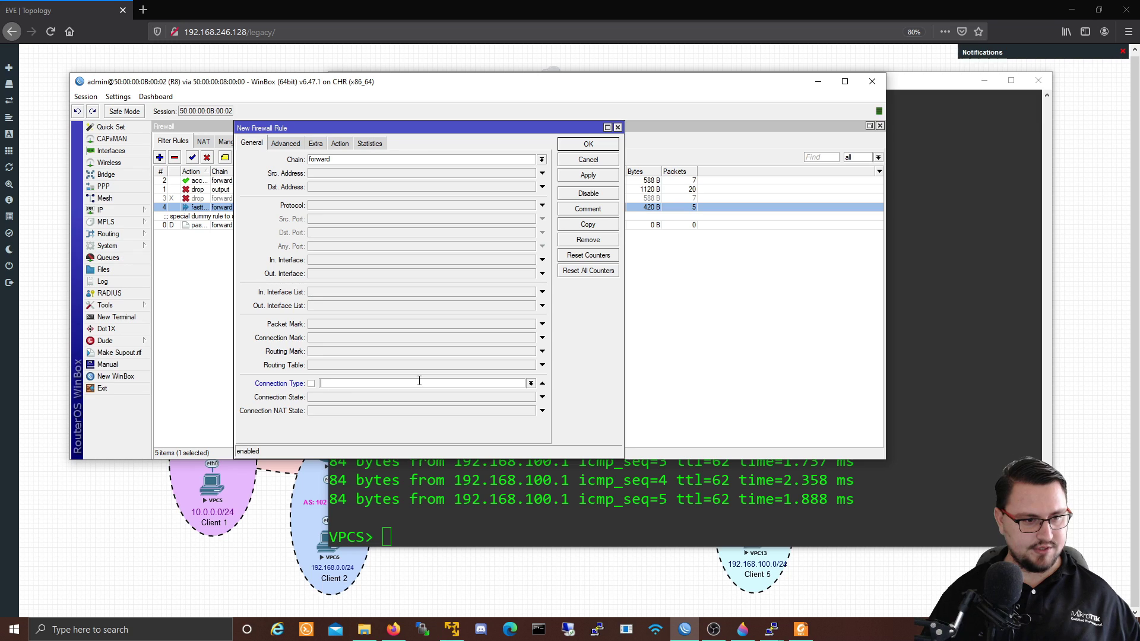
click(542, 397)
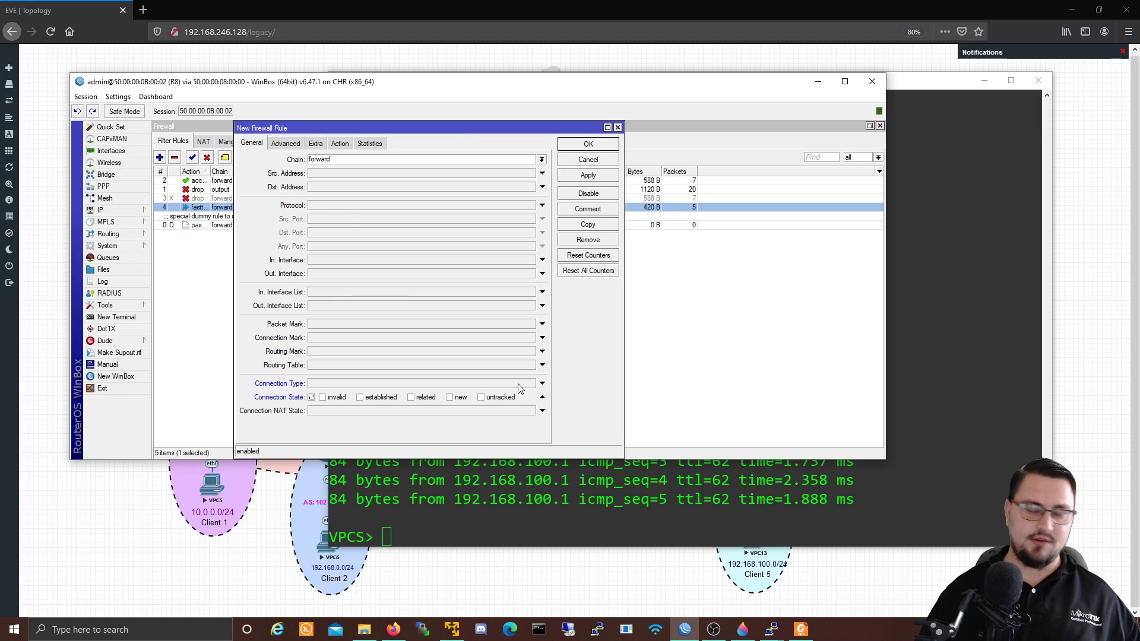
drag(345, 123, 766, 121)
click(332, 142)
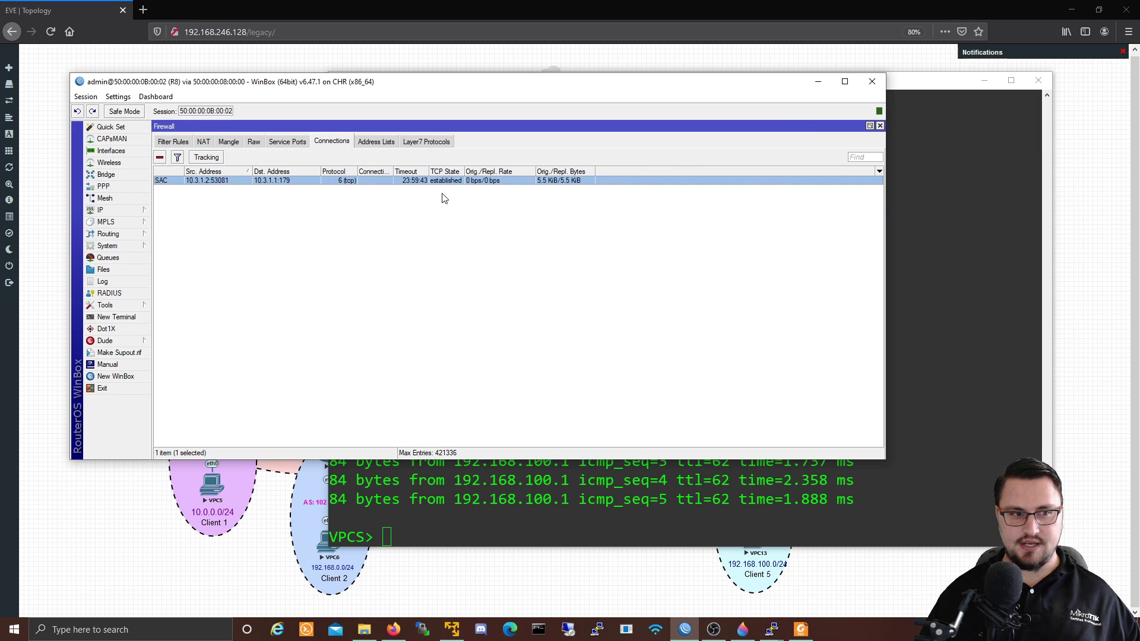
click(879, 125)
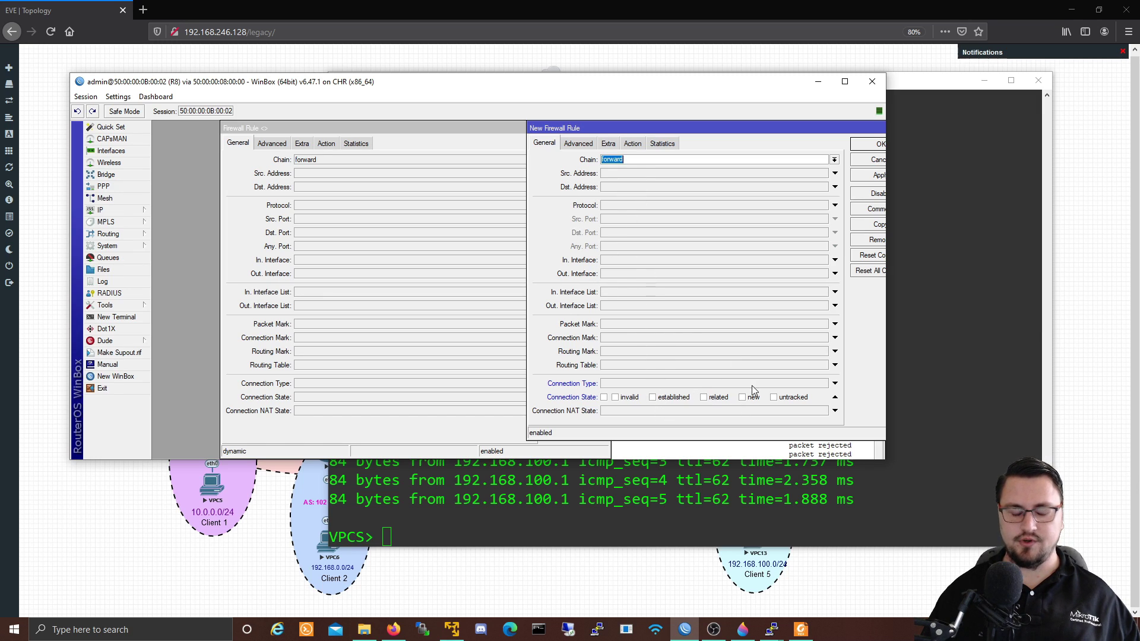
- Cancel the new rule draft and close the existing Firewall Rule window unchanged
drag(674, 131, 504, 130)
click(706, 159)
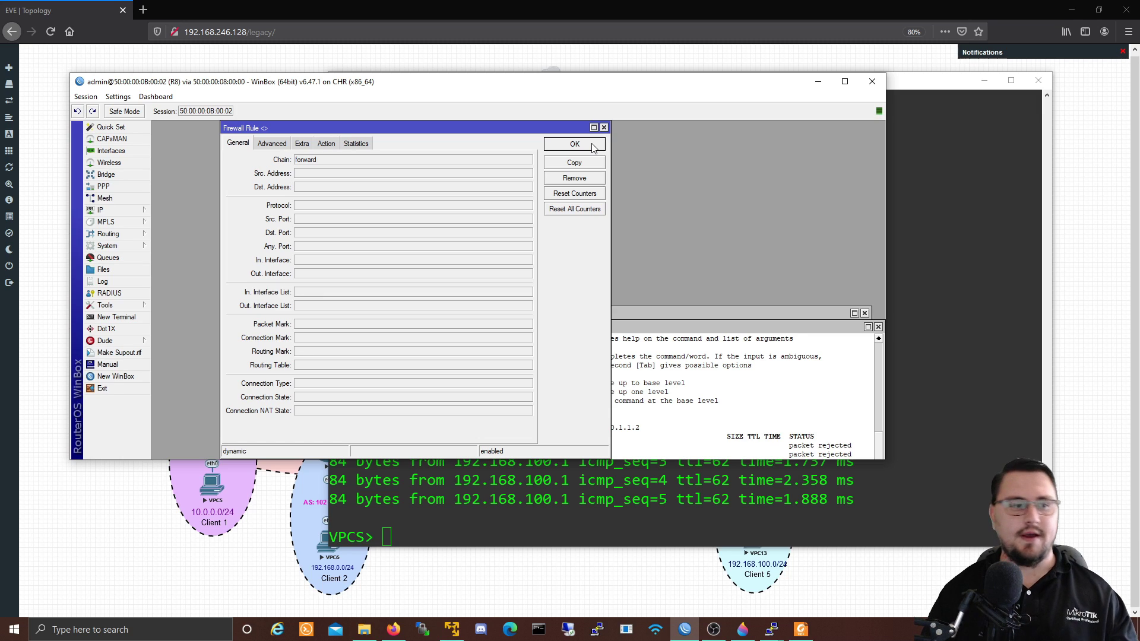
click(603, 127)
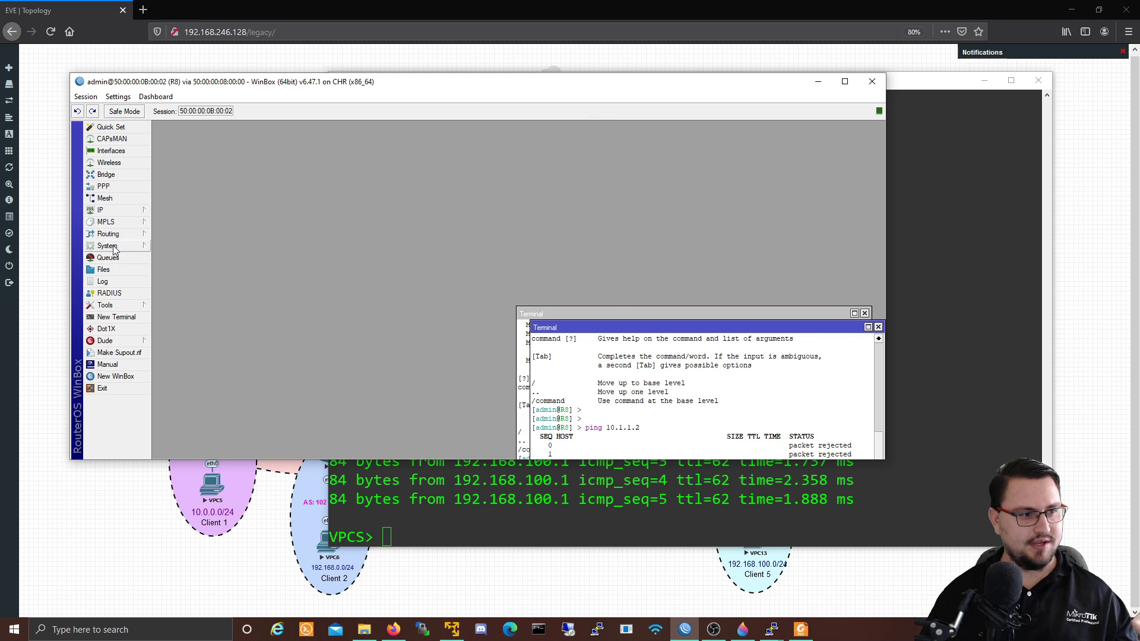
- Reopen IP > Firewall Filter Rules and start a new rule
click(110, 210)
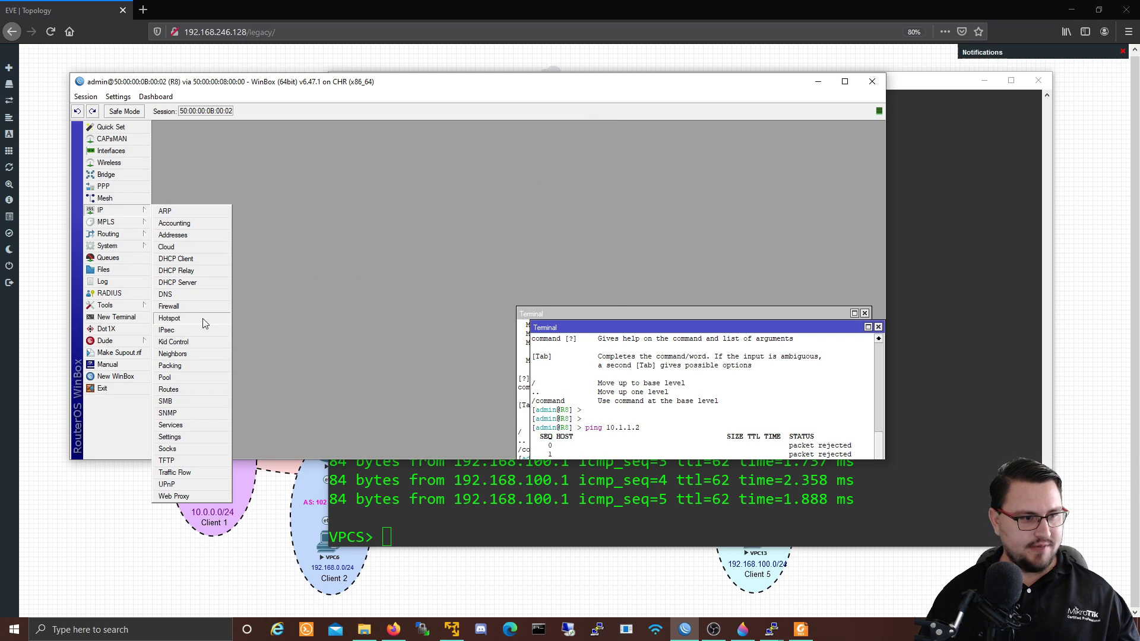
click(190, 306)
click(169, 146)
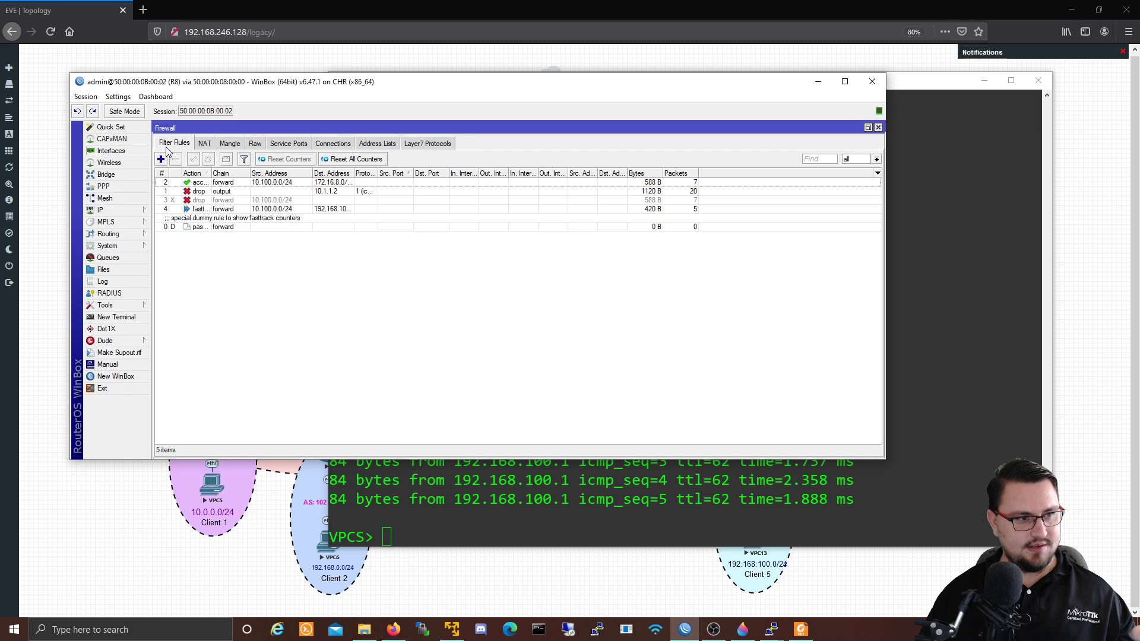
click(160, 159)
- Set Src. Address to !10.100.0.0/24, enable Dst. Address, then cancel the draft
click(374, 173)
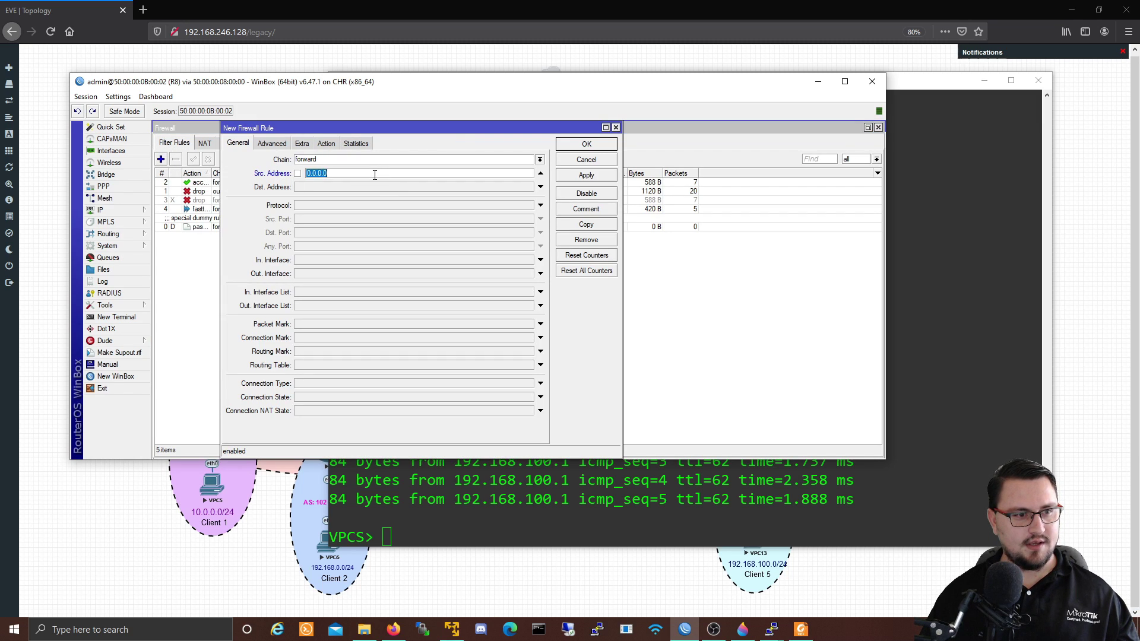
click(298, 173)
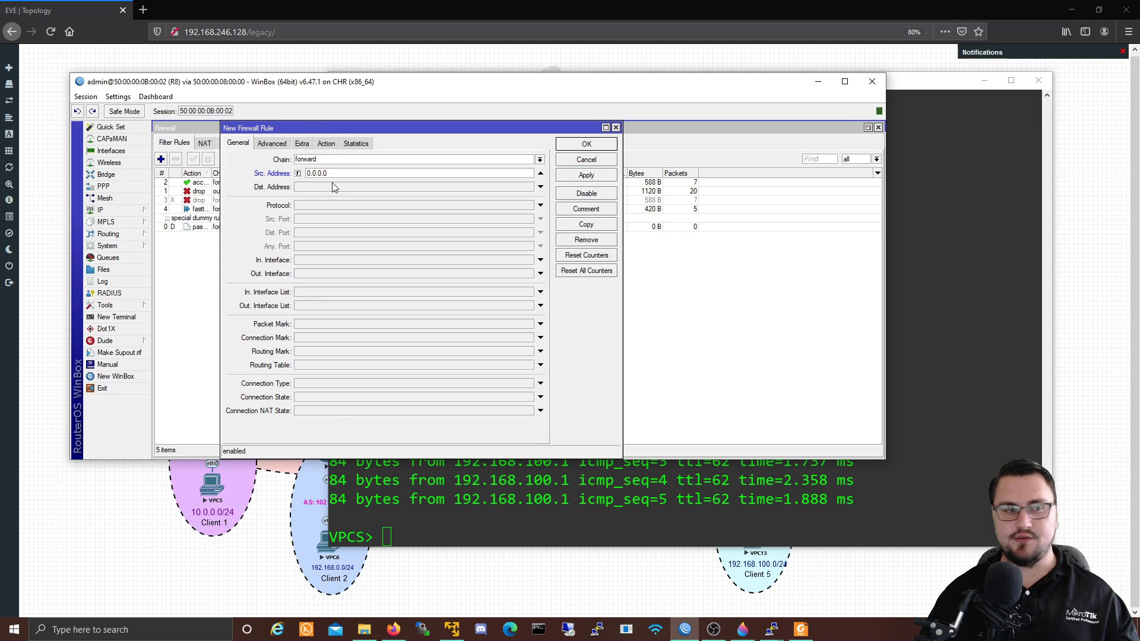
drag(330, 174, 304, 173)
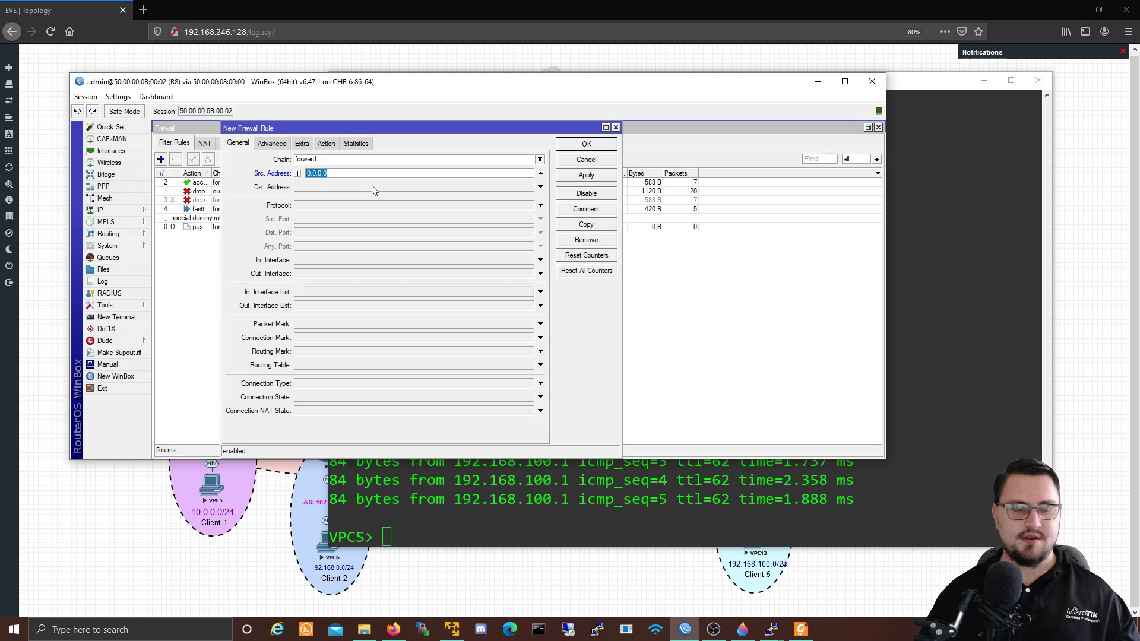
text(10.100.0.0/24)
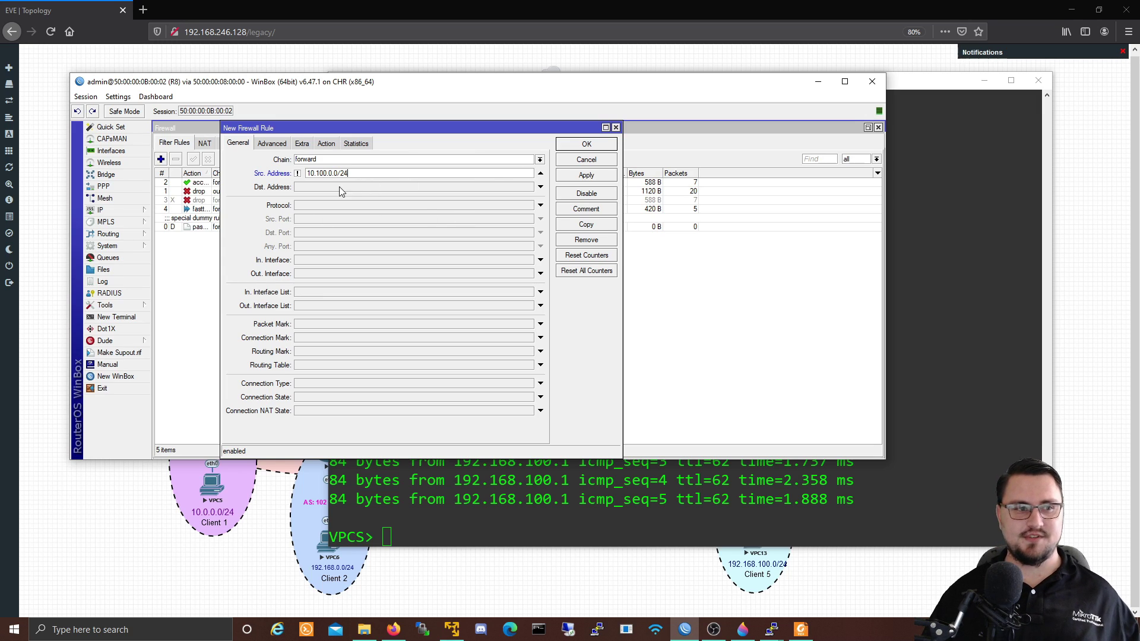
click(298, 187)
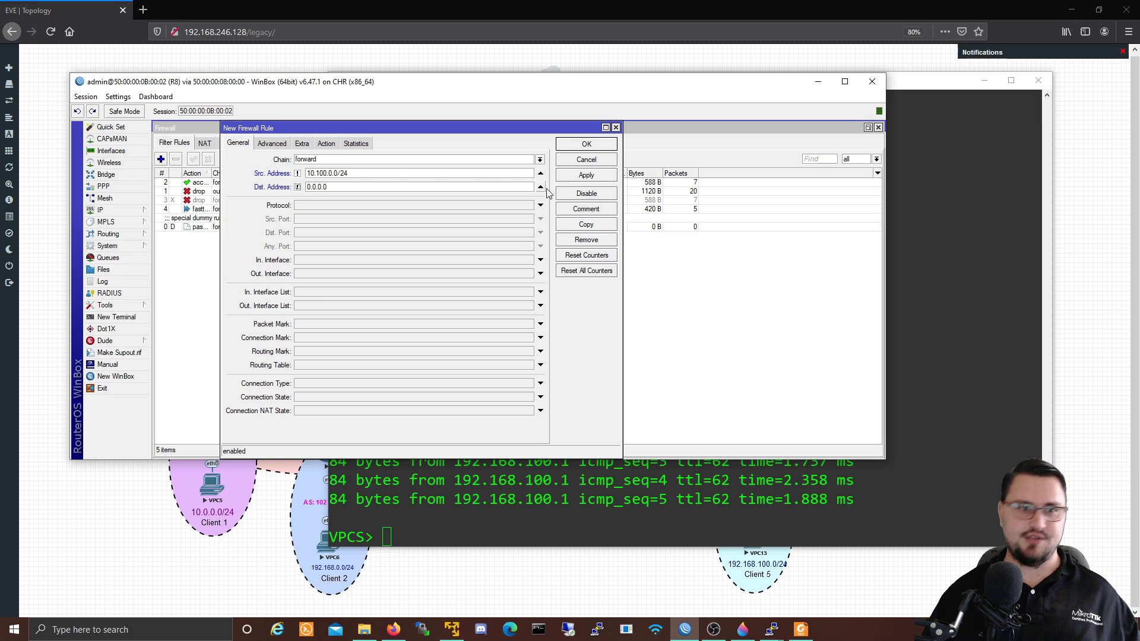
click(564, 161)
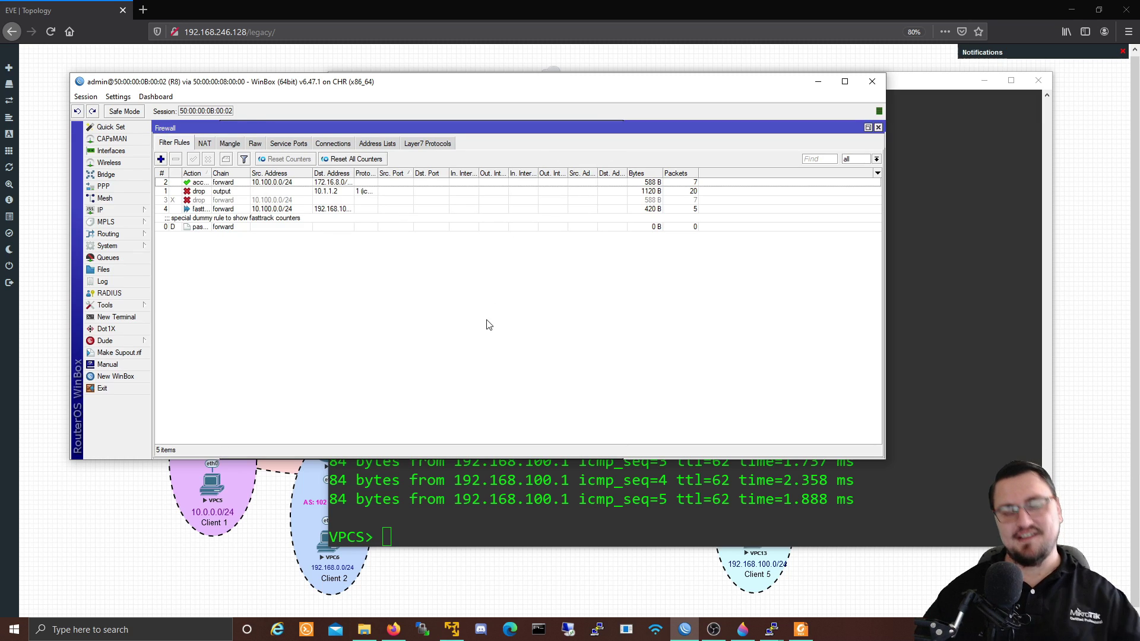